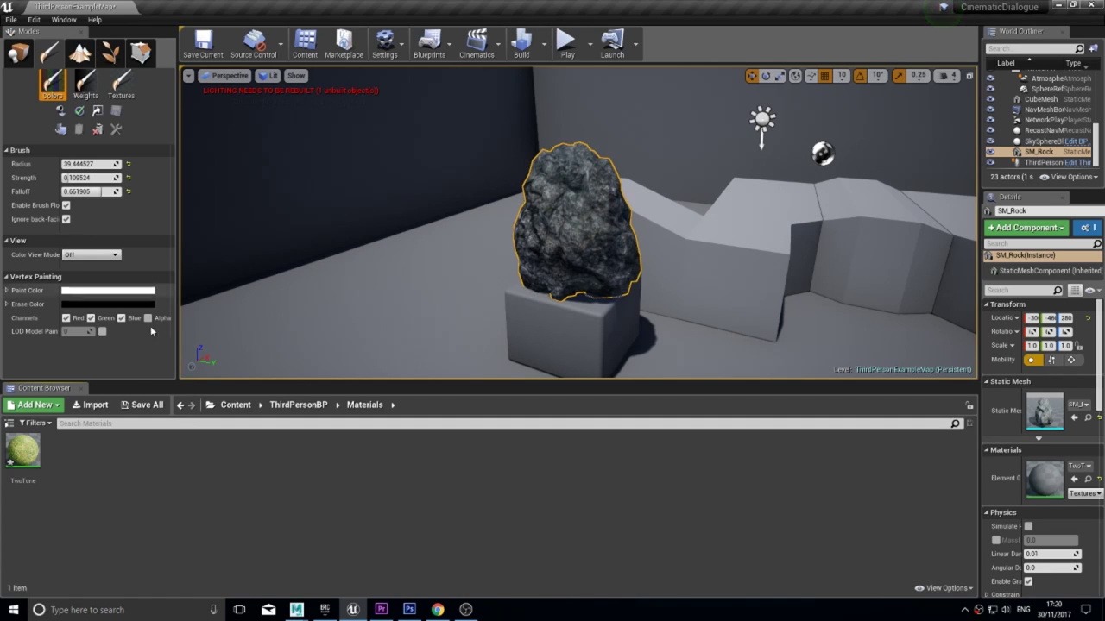
Step: Enlarge the viewport and vertex-paint white over the front of the SM_Rock mesh to reveal the moss texture
left_click_drag(120, 380, 164, 404)
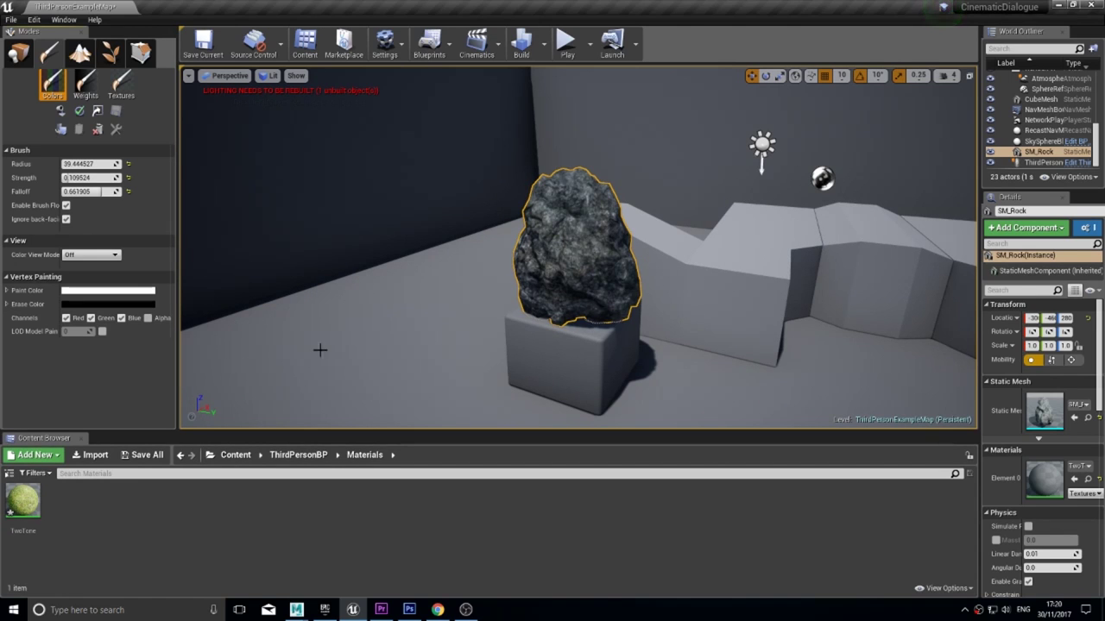
mouse_move(485, 286)
right_mouse_down()
mouse_move(509, 302)
mouse_move(582, 285)
mouse_move(492, 268)
mouse_move(533, 298)
mouse_move(552, 255)
mouse_move(471, 280)
mouse_move(495, 276)
right_mouse_up()
key("s")
key("w")
key("a")
key("s")
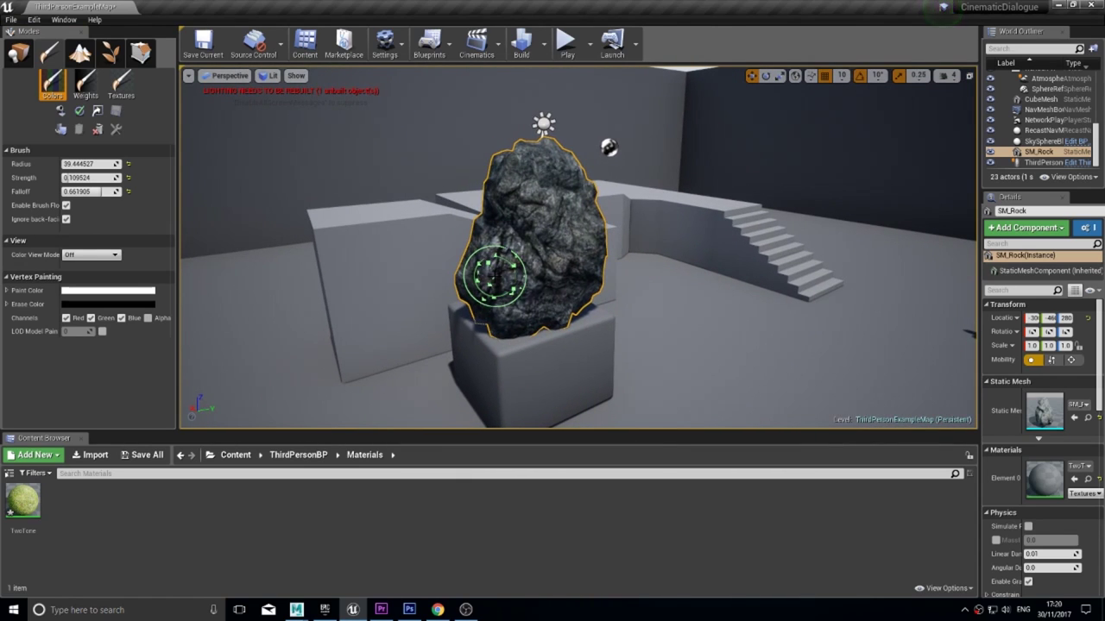
mouse_move(570, 251)
right_mouse_down()
mouse_move(470, 240)
mouse_move(457, 253)
mouse_move(496, 263)
mouse_move(565, 238)
mouse_move(574, 250)
mouse_move(570, 226)
right_mouse_up()
key("d")
key("w")
key("a")
key("s")
key("w")
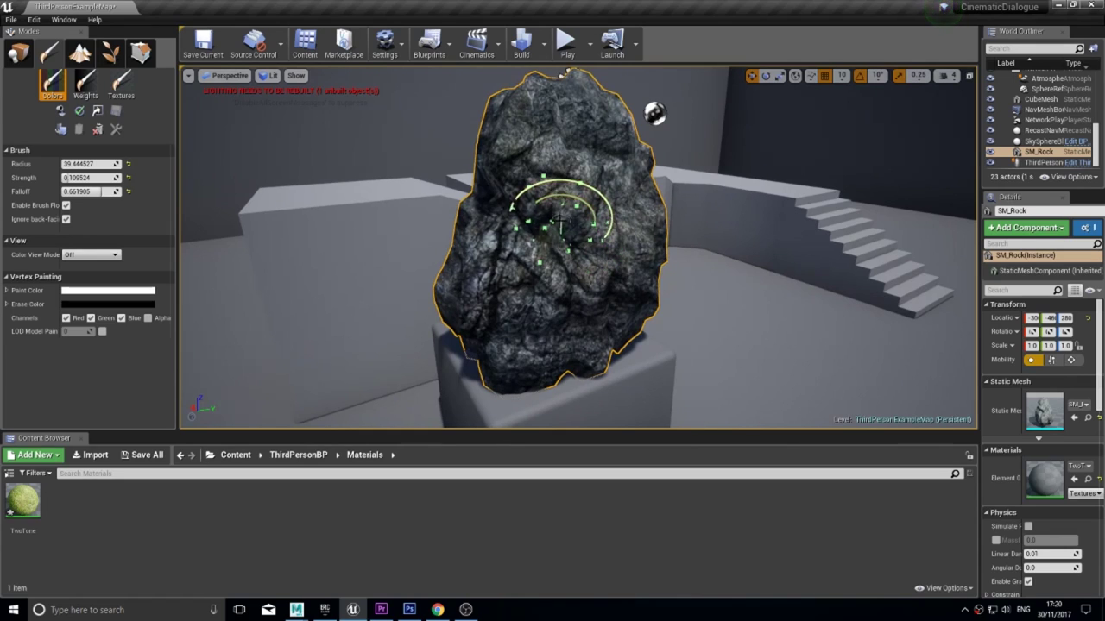
mouse_move(561, 221)
left_mouse_down()
mouse_move(530, 234)
mouse_move(587, 233)
mouse_move(538, 111)
mouse_move(591, 119)
mouse_move(530, 148)
mouse_move(562, 99)
mouse_move(505, 192)
mouse_move(498, 275)
mouse_move(587, 256)
mouse_move(526, 354)
mouse_move(548, 325)
mouse_move(591, 171)
left_mouse_up()
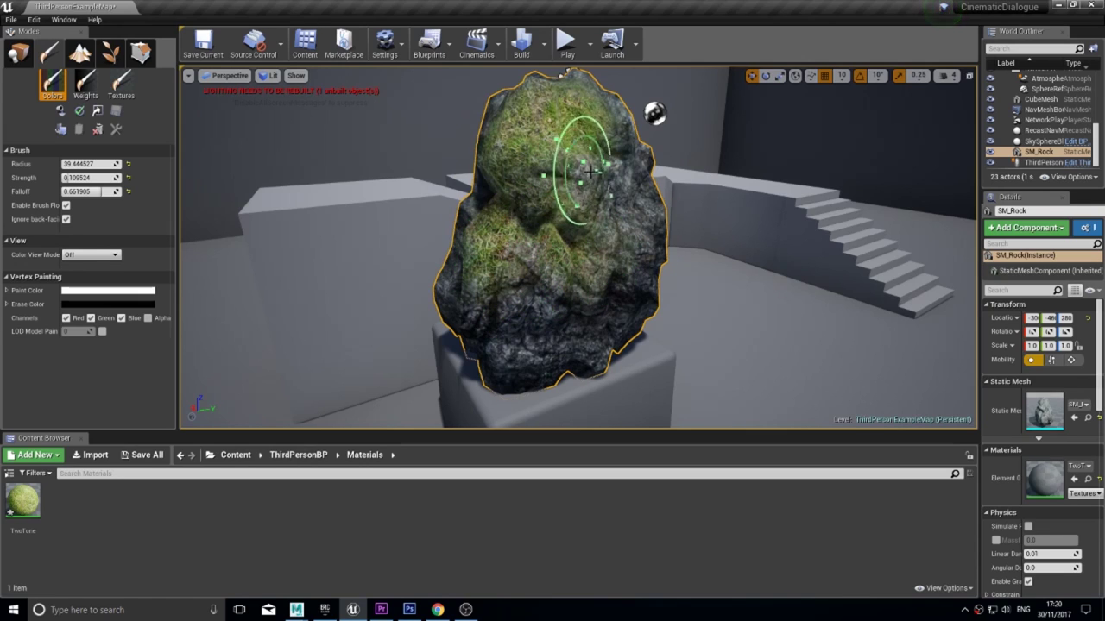
Step: Vertex-paint moss over the remaining sides of the rock, viewing it from several angles
right_click_drag(651, 230, 382, 159)
mouse_move(382, 159)
left_mouse_down()
mouse_move(418, 216)
mouse_move(371, 180)
mouse_move(407, 239)
mouse_move(369, 302)
mouse_move(406, 287)
left_mouse_up()
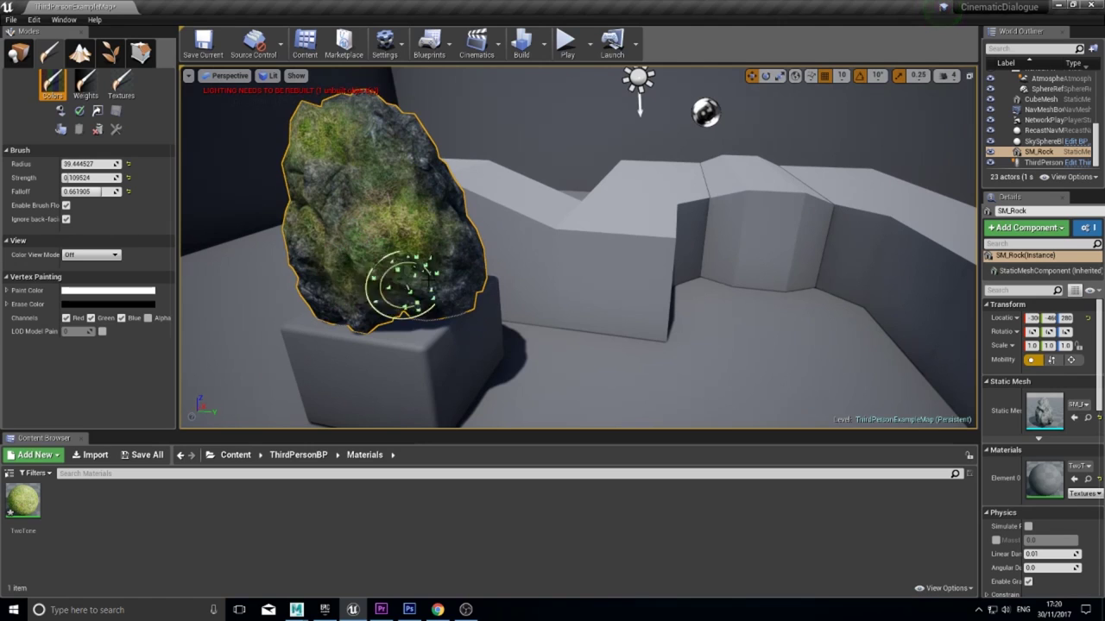
right_click_drag(395, 136, 371, 112)
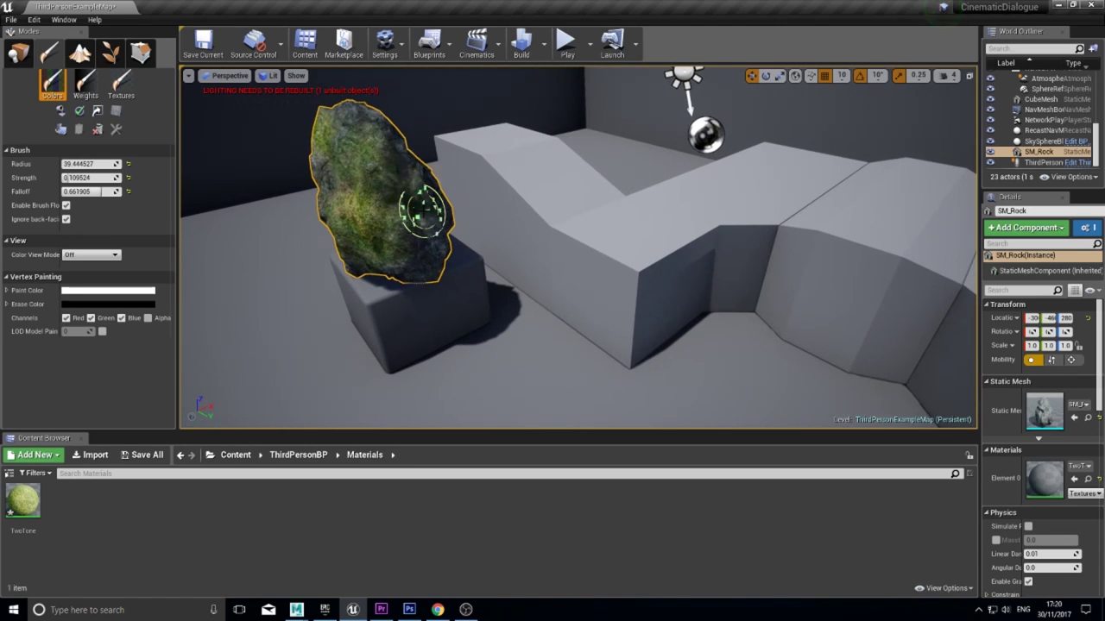
mouse_move(423, 211)
left_mouse_down()
mouse_move(369, 127)
mouse_move(350, 136)
mouse_move(363, 224)
left_mouse_up()
right_click_drag(363, 225, 391, 232)
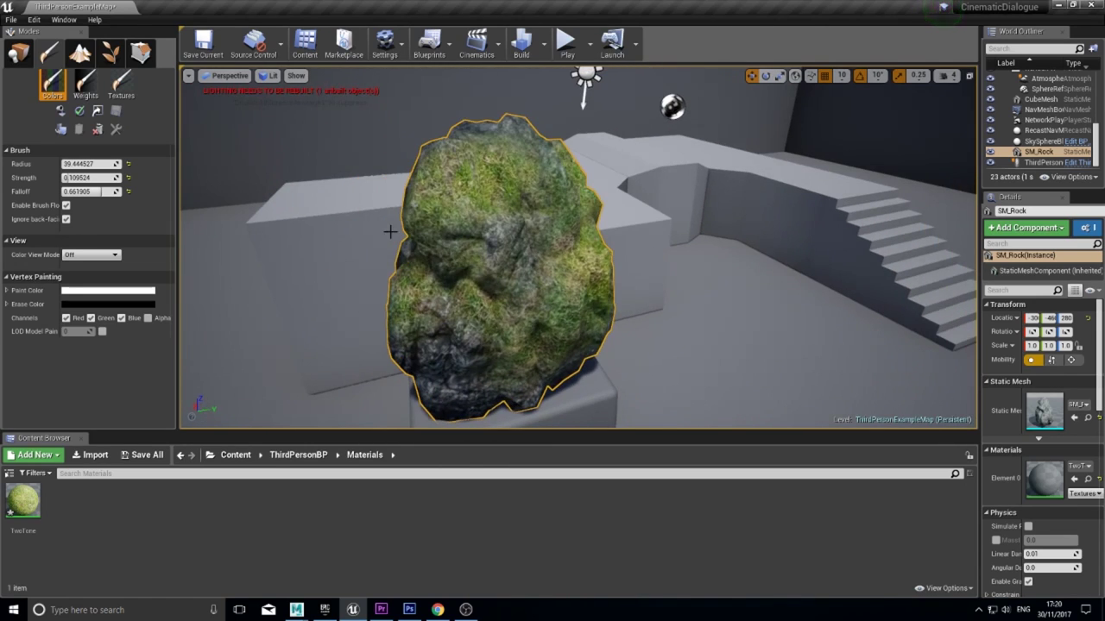
mouse_move(416, 214)
left_mouse_down()
mouse_move(469, 161)
mouse_move(420, 290)
left_mouse_up()
right_click_drag(423, 290, 440, 287)
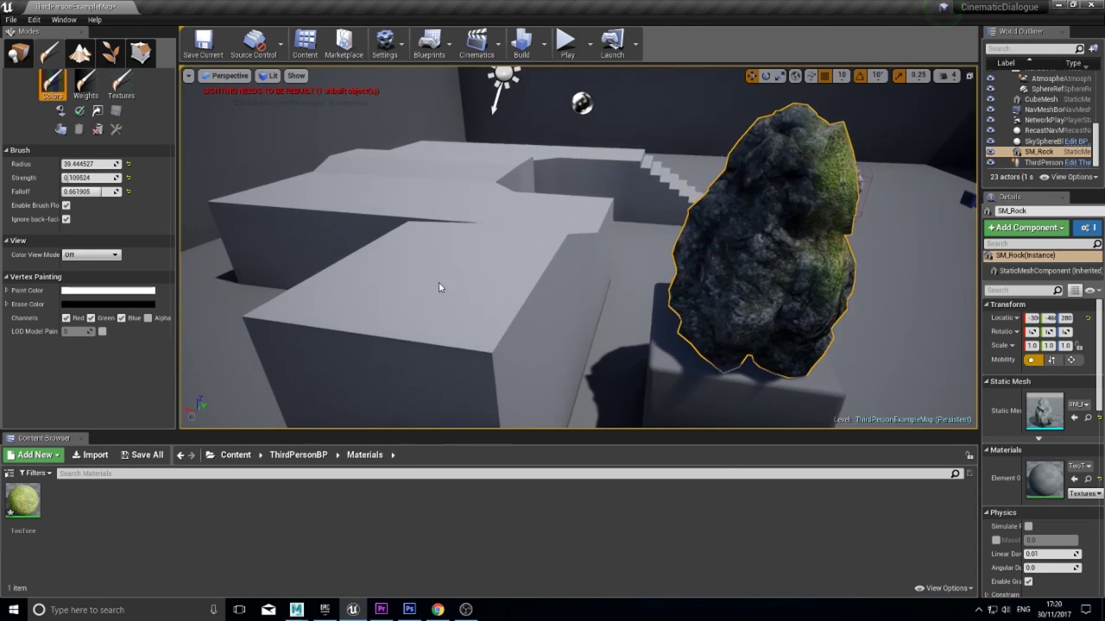
mouse_move(725, 168)
left_mouse_down()
mouse_move(715, 185)
mouse_move(764, 240)
mouse_move(733, 259)
mouse_move(712, 224)
mouse_move(751, 354)
mouse_move(716, 320)
mouse_move(699, 247)
mouse_move(729, 249)
left_mouse_up()
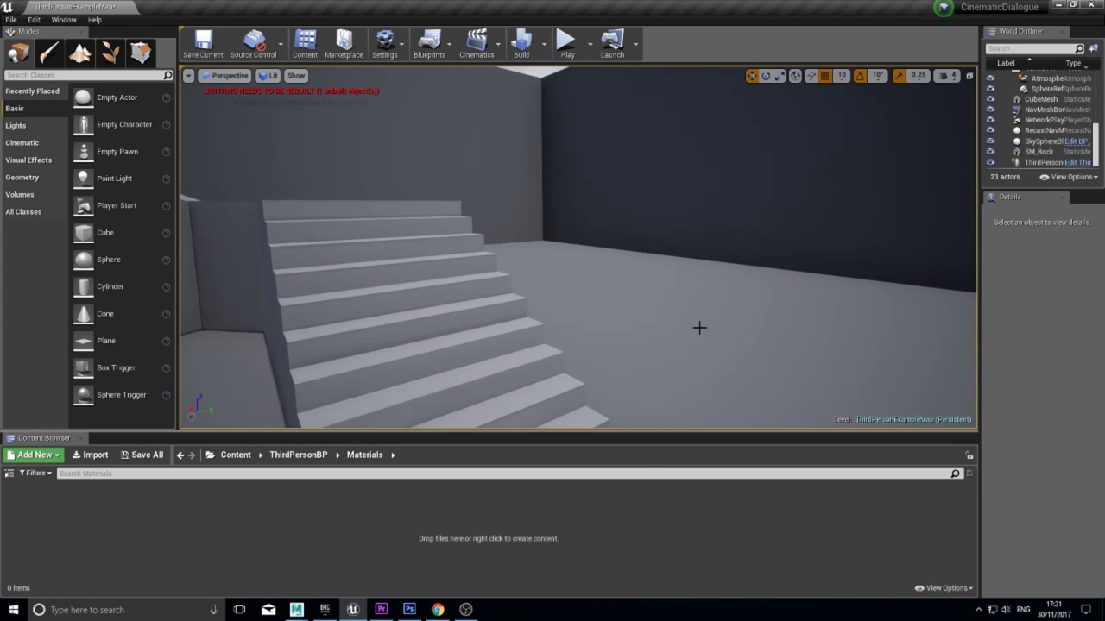
Step: Select the SM_Rock mesh on the pedestal and widen the area showing its details
right_click_drag(700, 325, 790, 369)
key("s")
key("w")
key("w")
key("s")
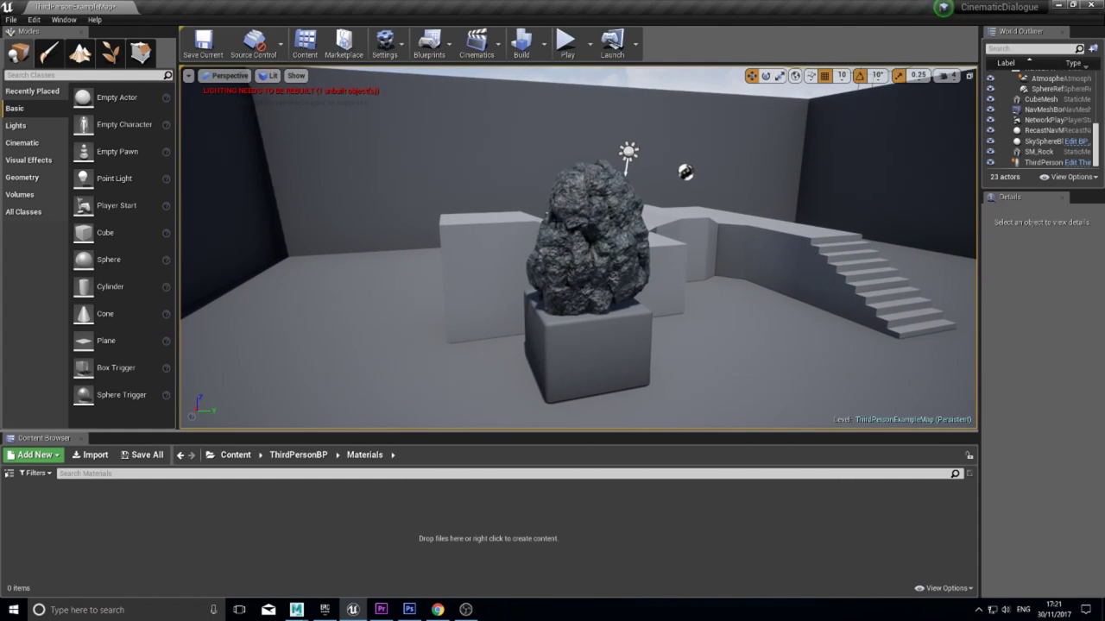
left_click(604, 226)
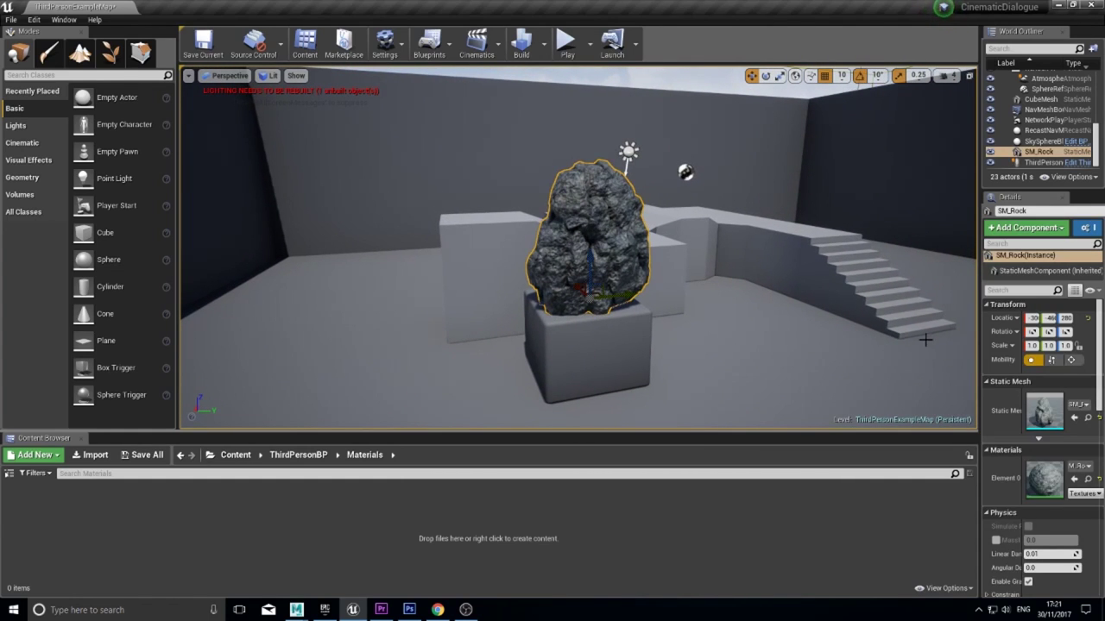
left_click_drag(976, 322, 890, 324)
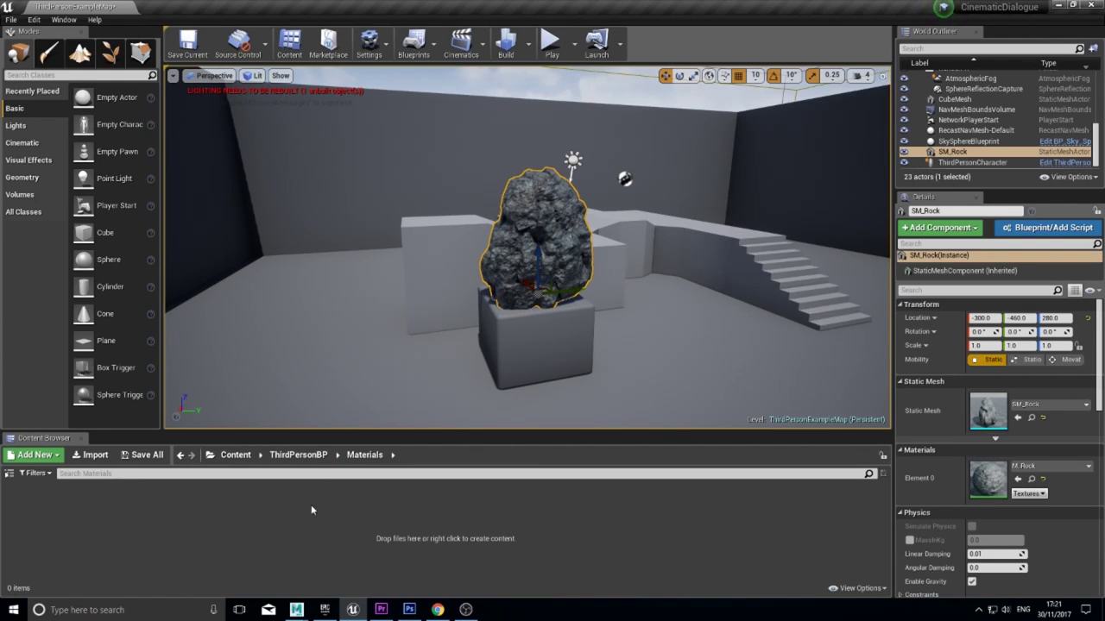
Step: Create a new material named TwoTone in the Materials folder and open it for editing
left_click(34, 455)
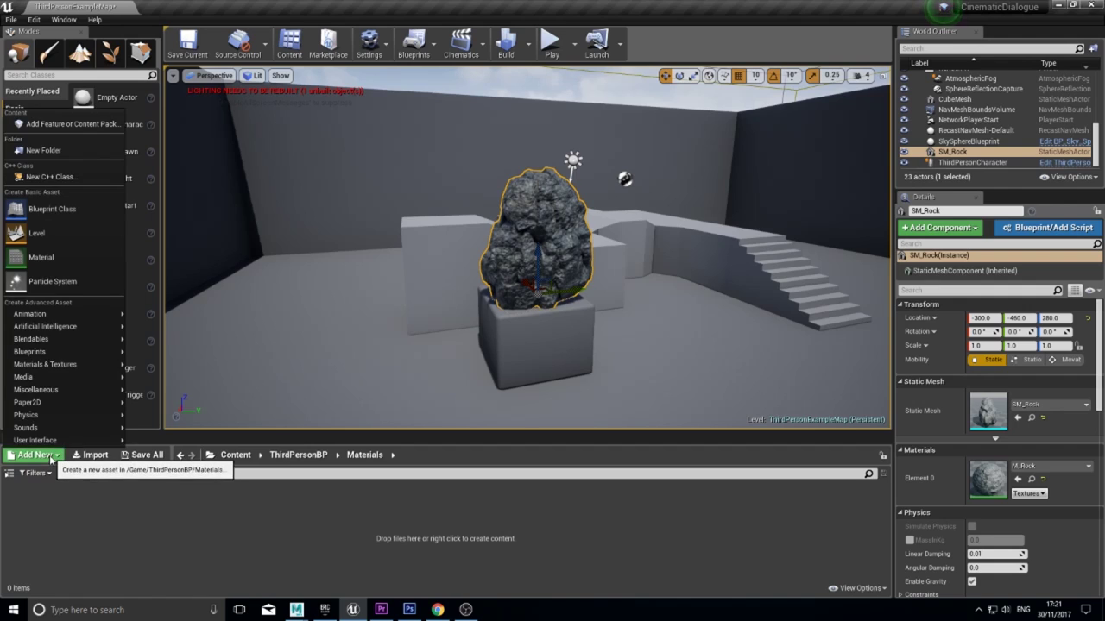
left_click(55, 261)
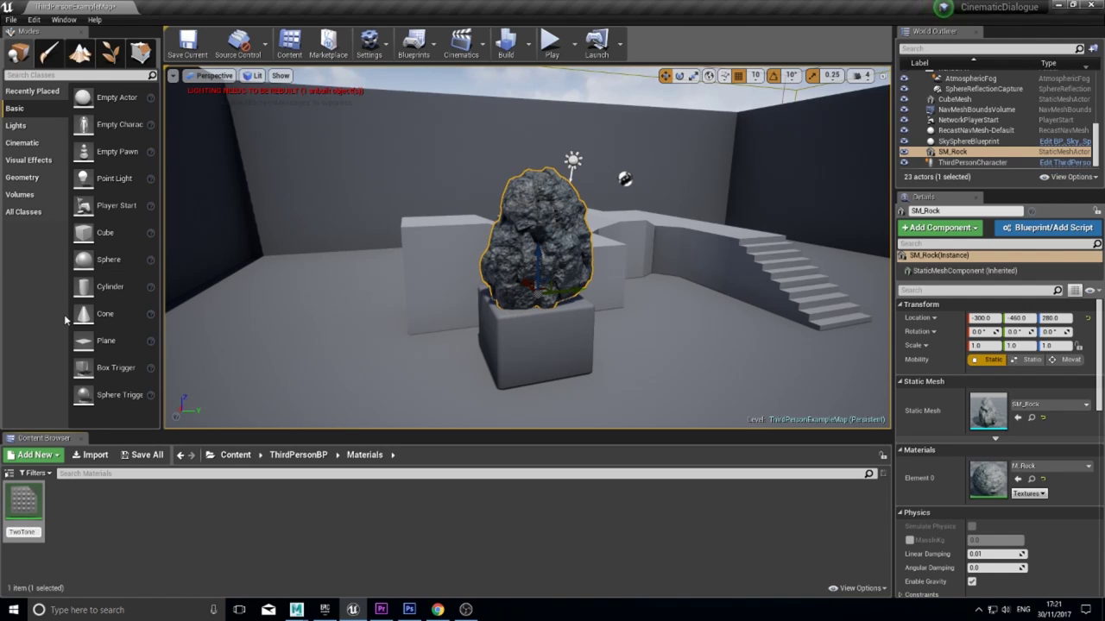
key("Return")
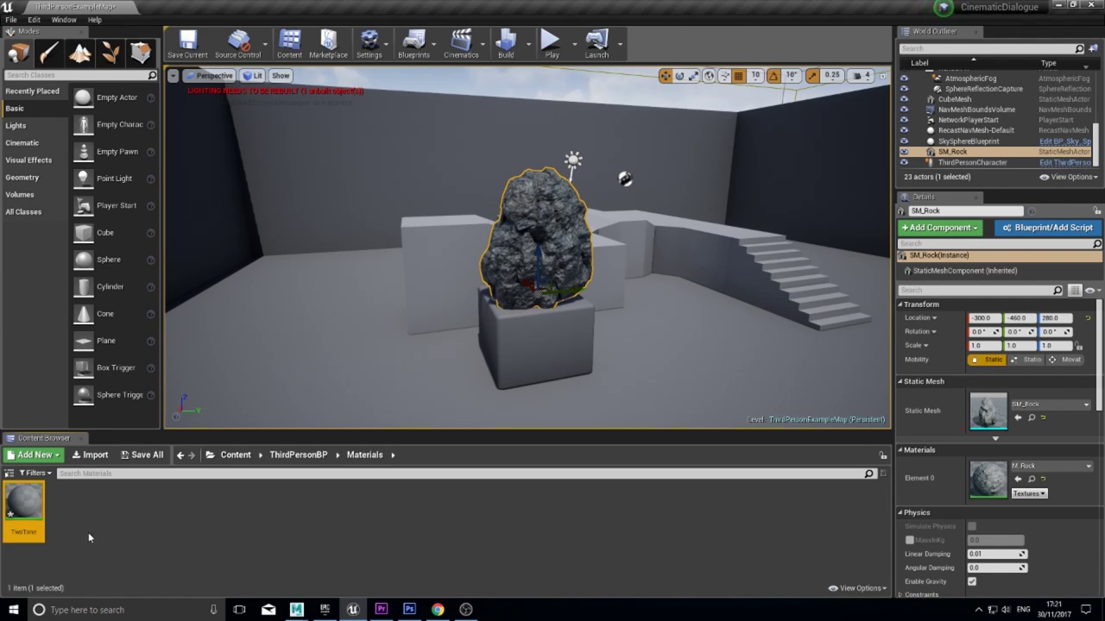
double_click(24, 511)
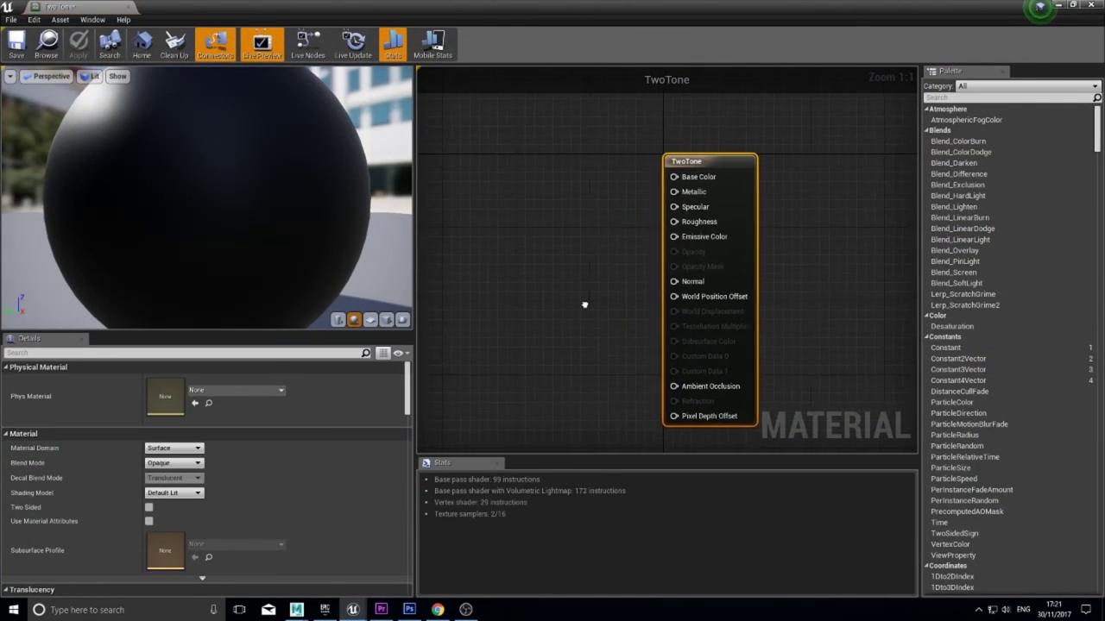
Step: Look over the material graph and reposition the TwoTone result node slightly
right_click_drag(555, 218, 579, 184)
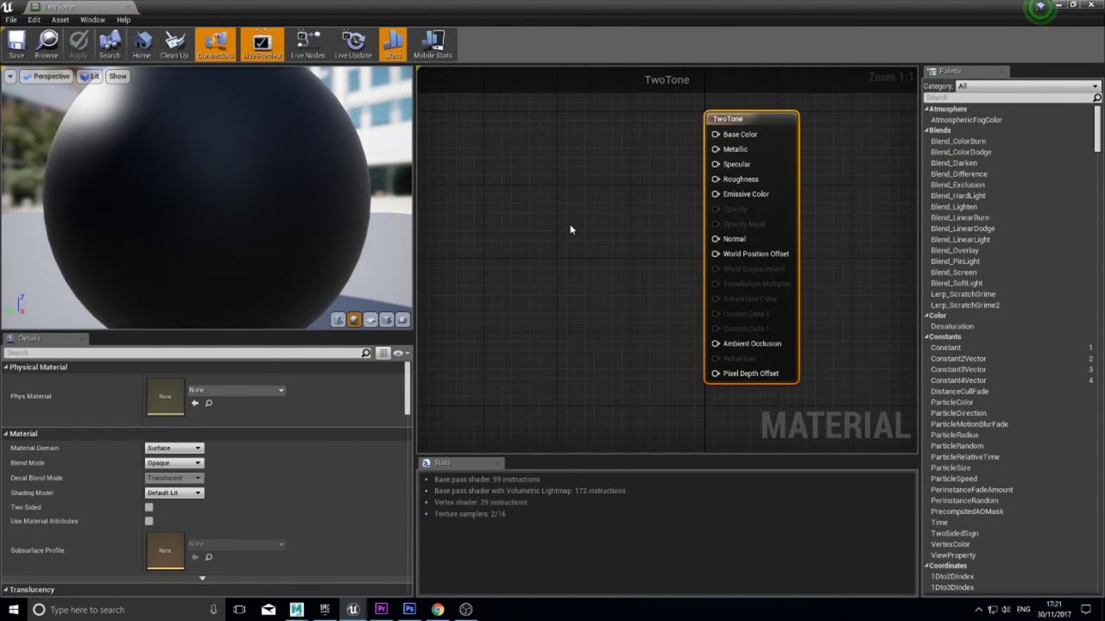
scroll(569, 223, "down", 2)
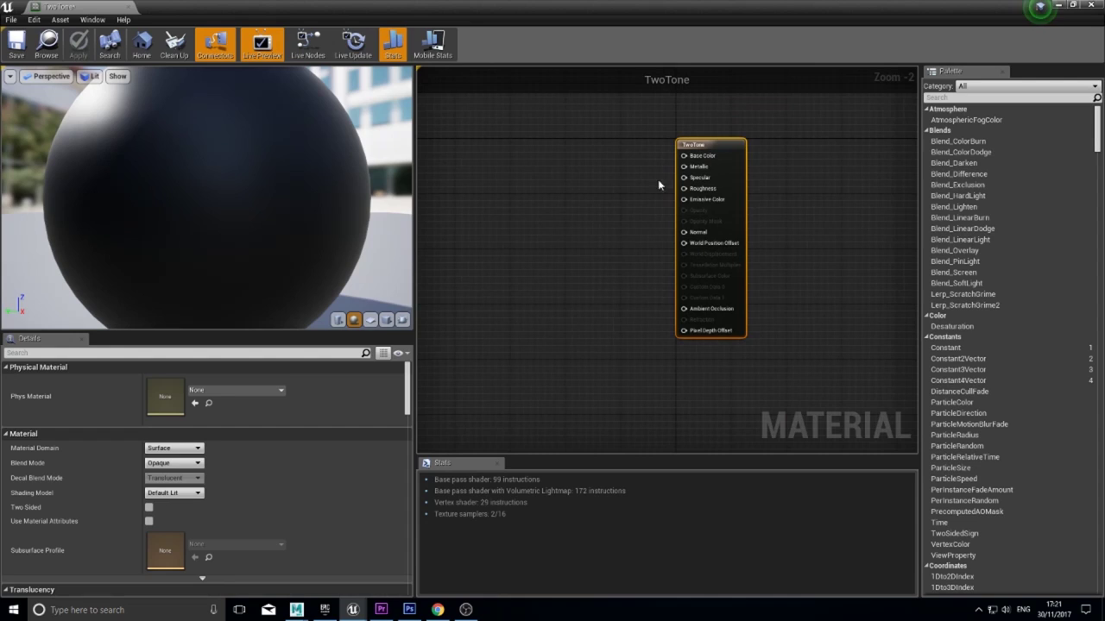
right_click_drag(634, 232, 662, 259)
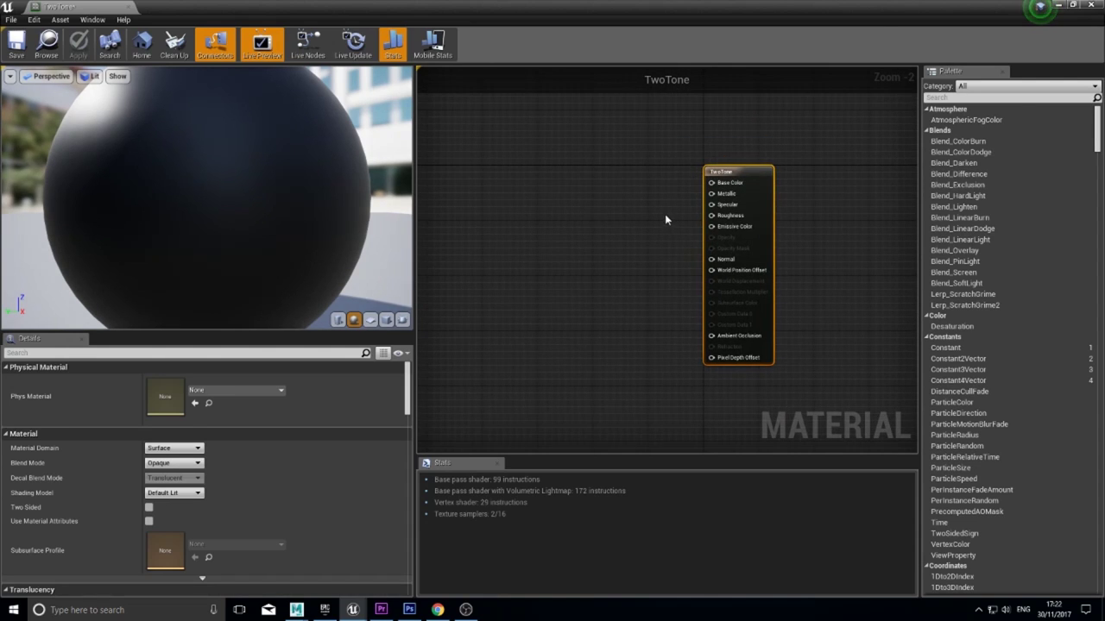
right_click_drag(772, 169, 586, 226)
mouse_move(658, 180)
left_mouse_down()
mouse_move(639, 219)
mouse_move(672, 187)
left_mouse_up()
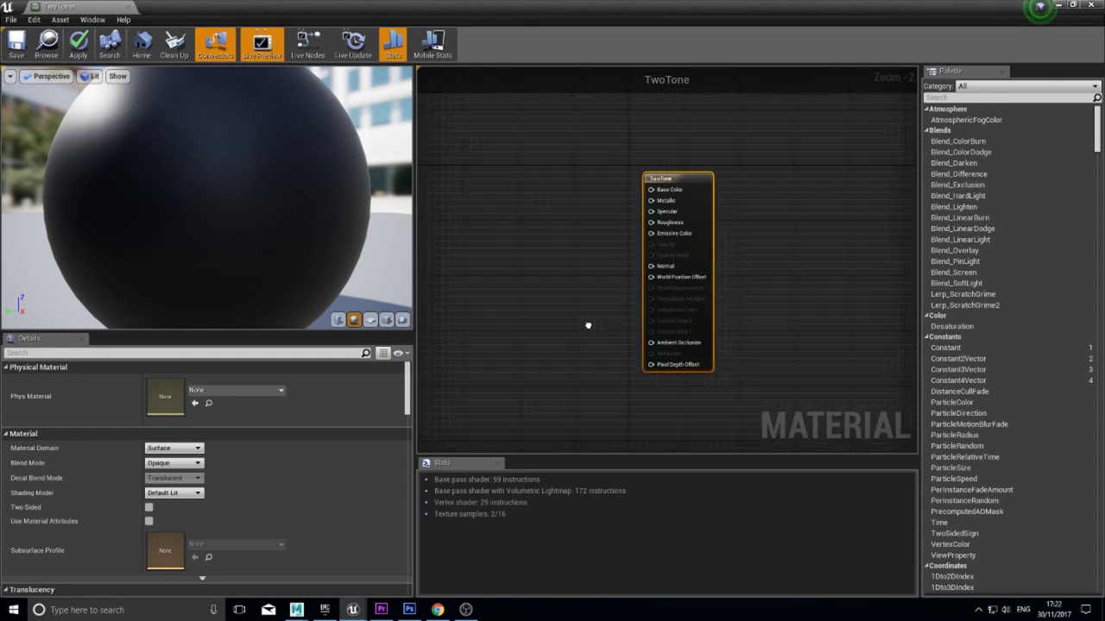
left_click_drag(669, 178, 699, 166)
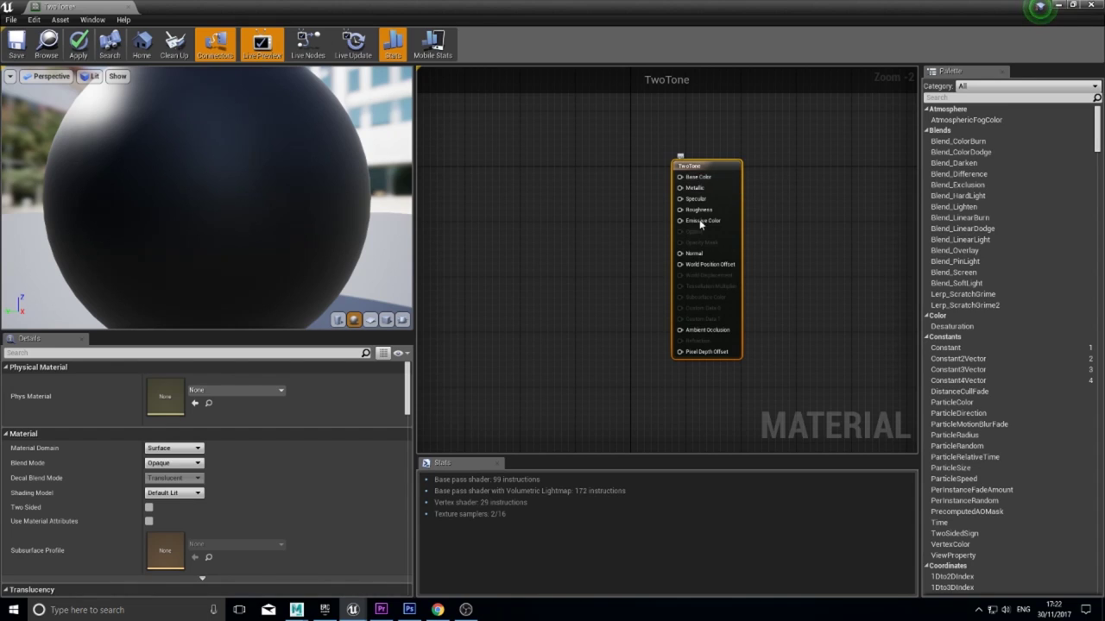
right_click_drag(583, 175, 613, 220)
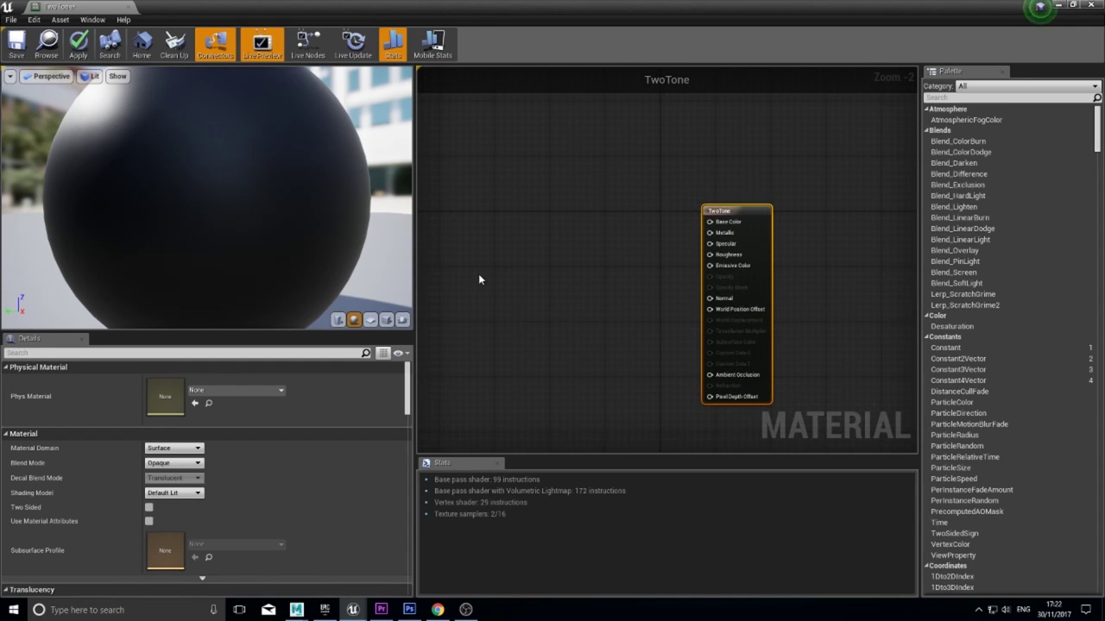
right_click_drag(551, 290, 551, 306)
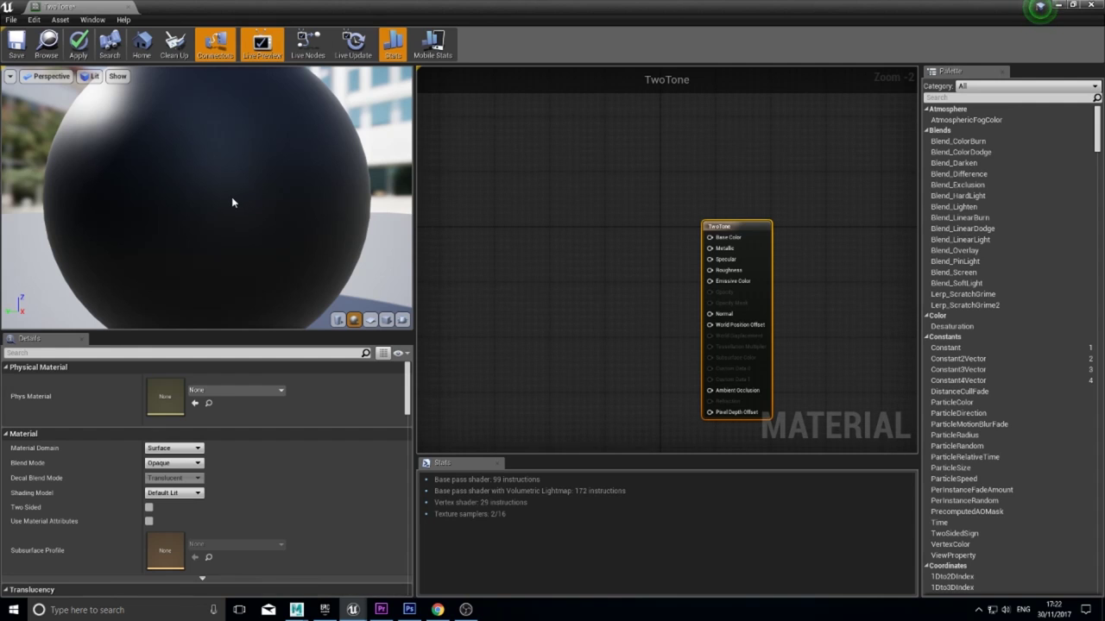
Step: Examine the material preview sphere, the material's properties and the list of available nodes
scroll(232, 198, "down", 4)
scroll(231, 198, "up", 4)
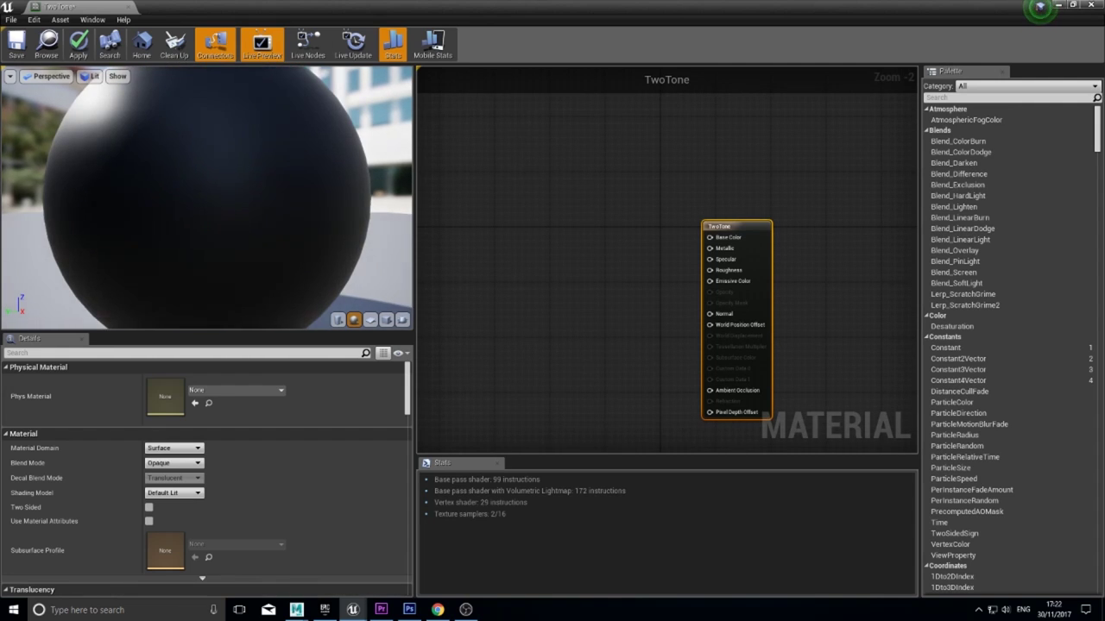
left_click_drag(210, 208, 255, 264)
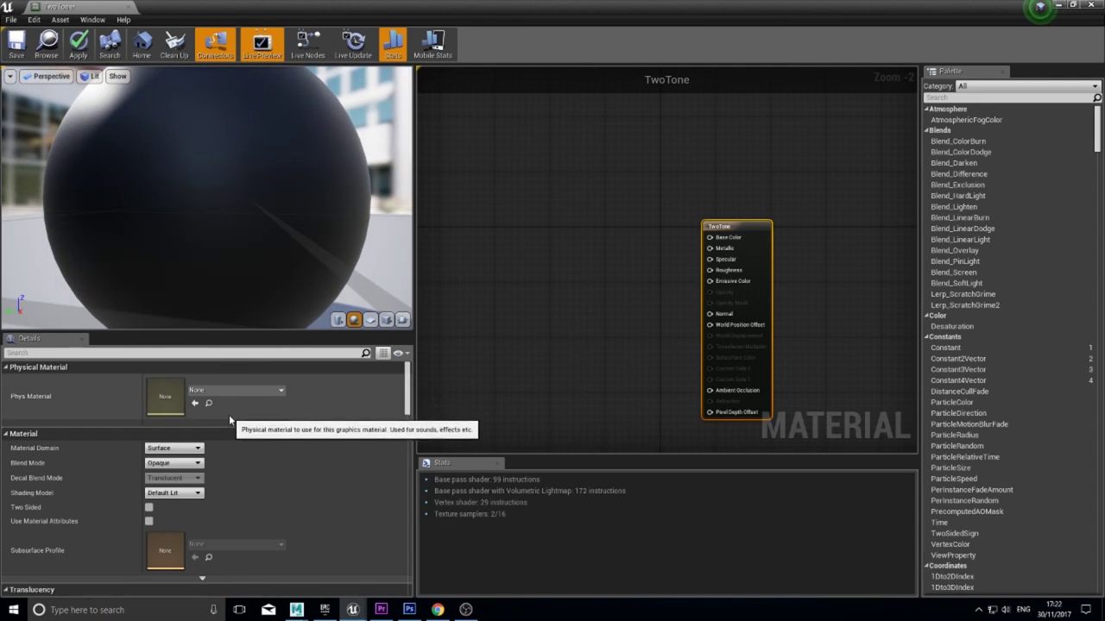
scroll(231, 416, "down", 2)
scroll(232, 415, "up", 2)
scroll(226, 428, "down", 2)
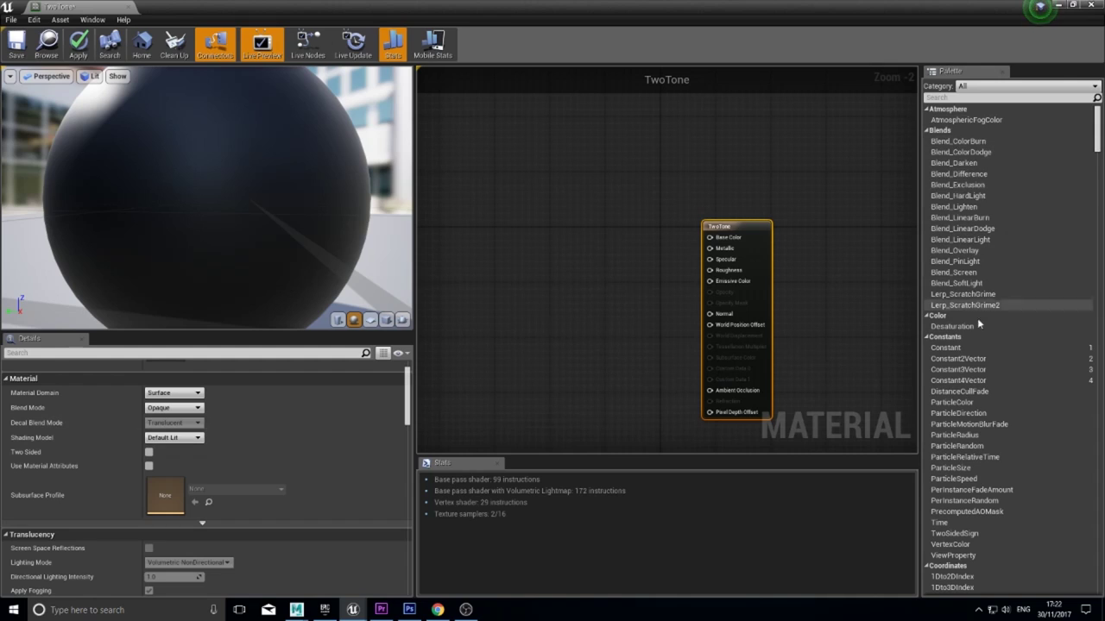
scroll(1006, 375, "down", 3)
scroll(1008, 371, "down", 10)
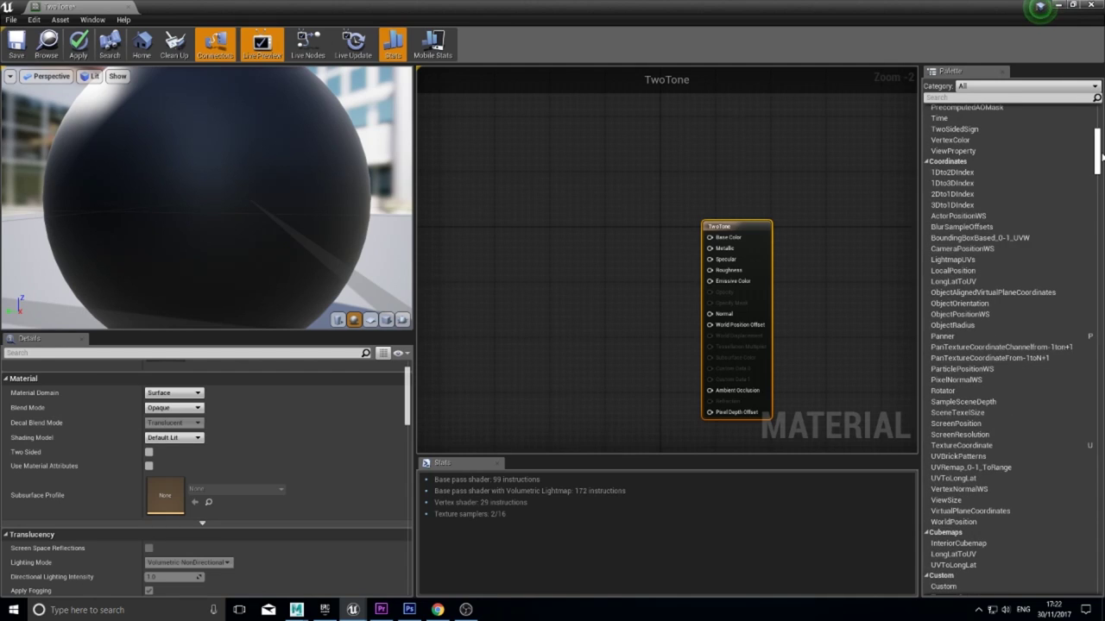
left_click_drag(1099, 151, 1094, 116)
Step: Add a TextureSample node ahead of the TwoTone result node in the graph and duplicate it
right_click_drag(652, 312, 670, 272)
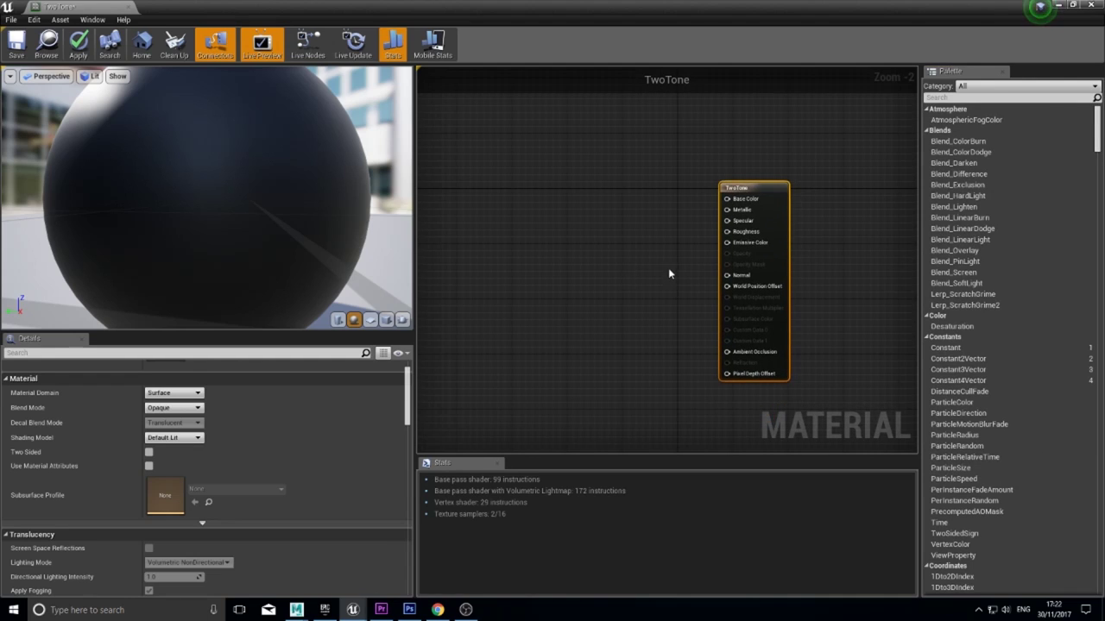
right_click_drag(601, 285, 604, 314)
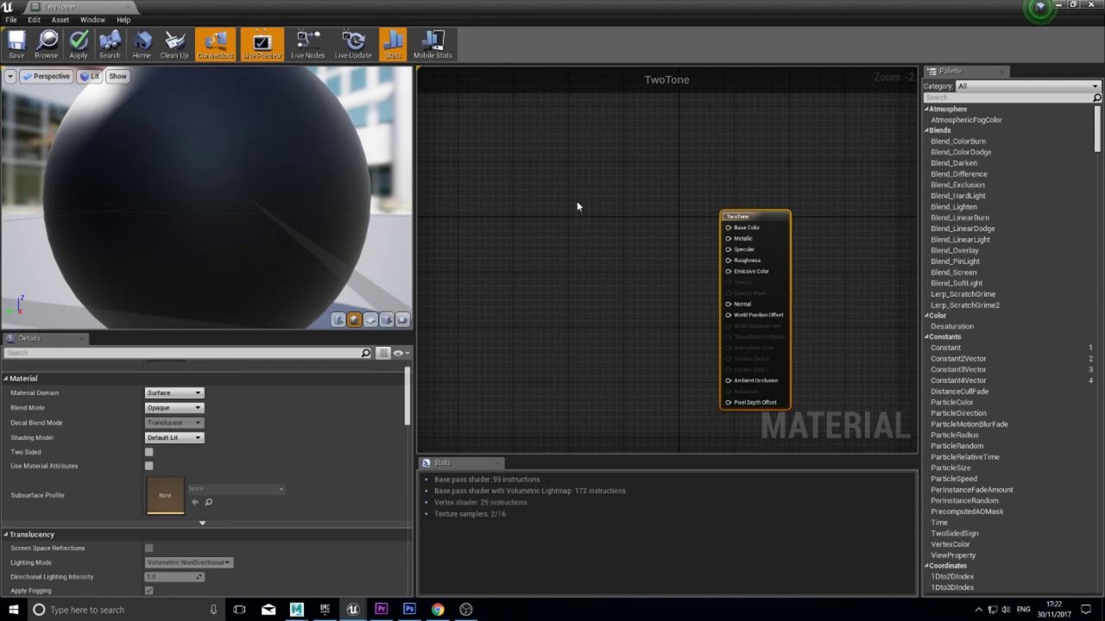
right_click_drag(840, 263, 776, 214)
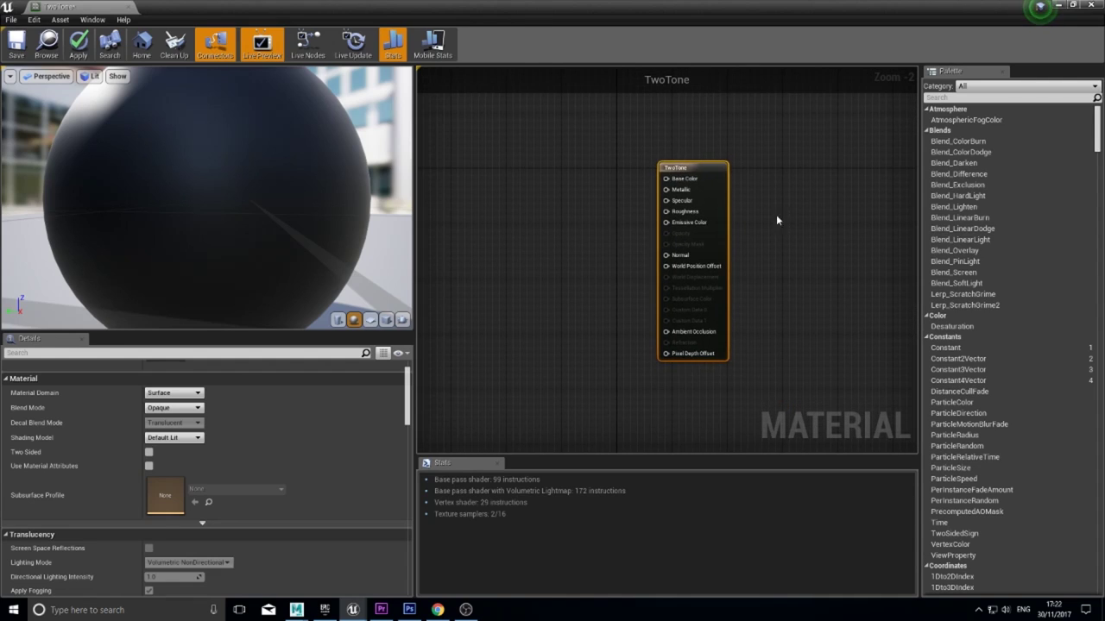
right_click_drag(550, 224, 636, 303)
right_click(592, 200)
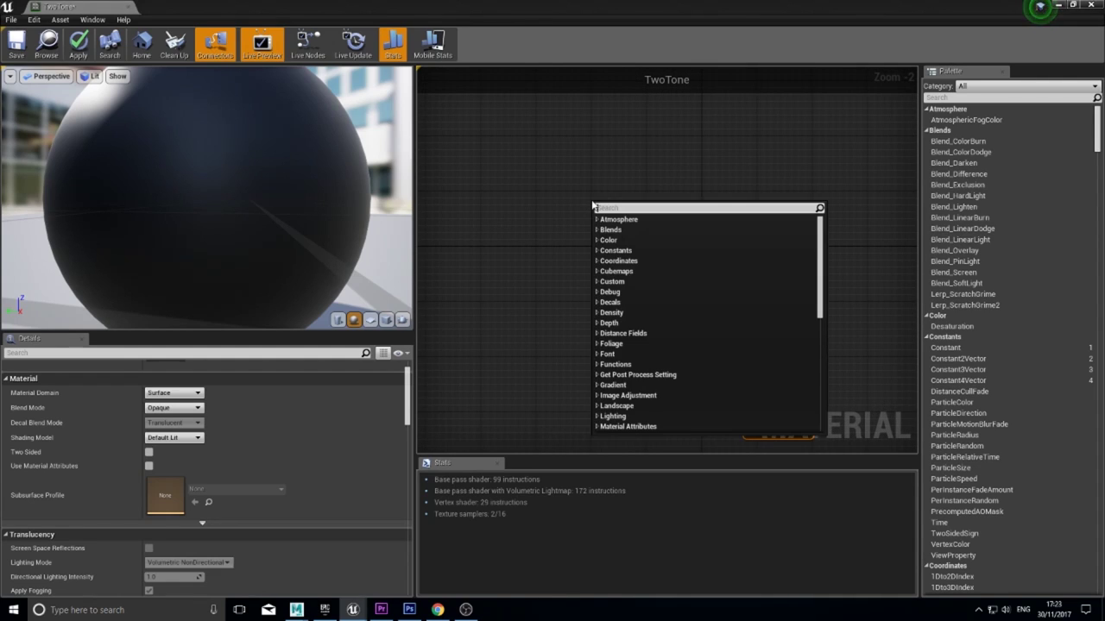
type("textu")
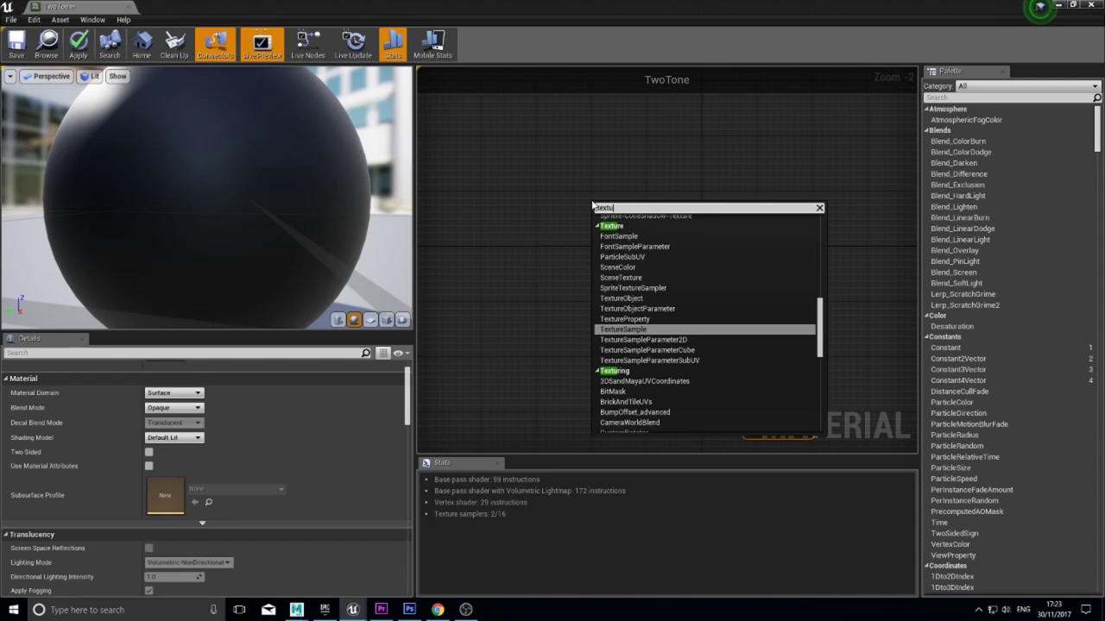
type("resam")
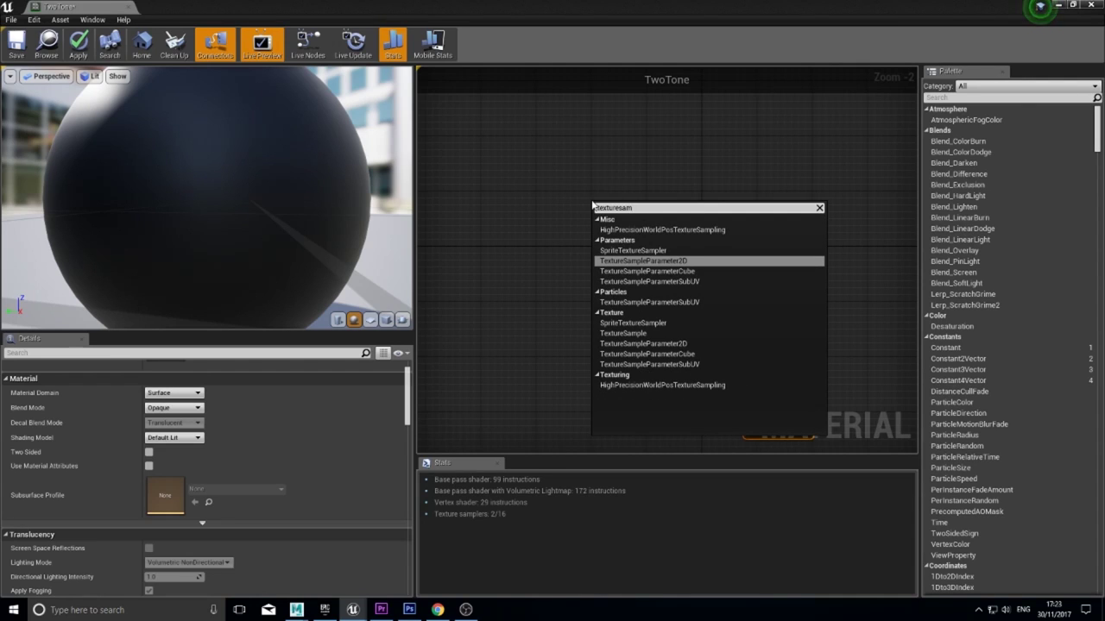
left_click(639, 335)
left_click_drag(636, 256, 591, 233)
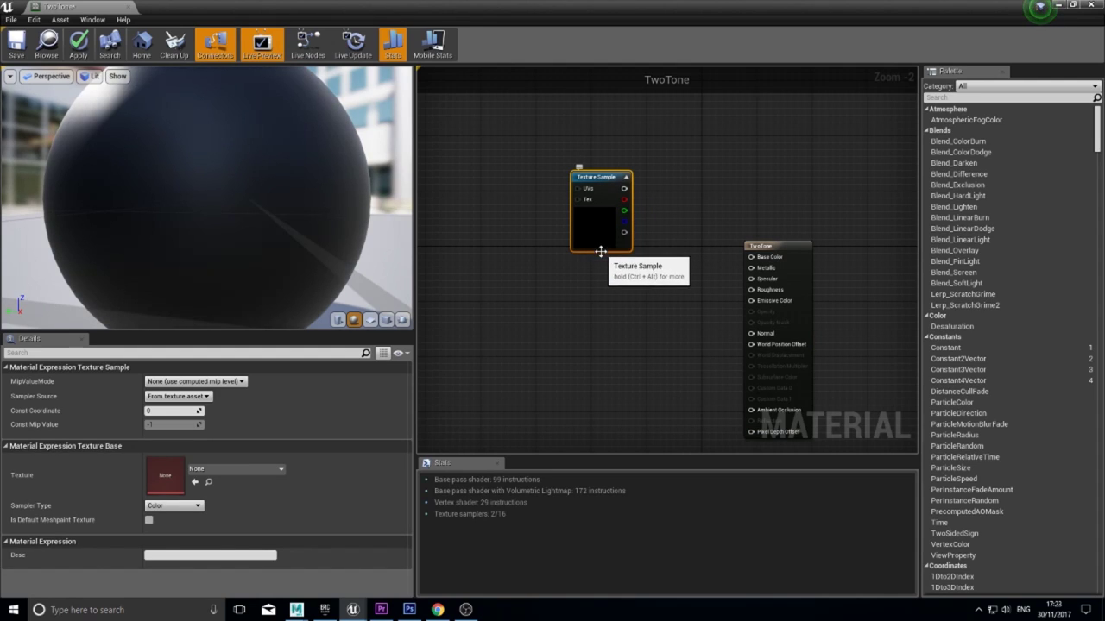
key("ctrl+c")
key("ctrl+v")
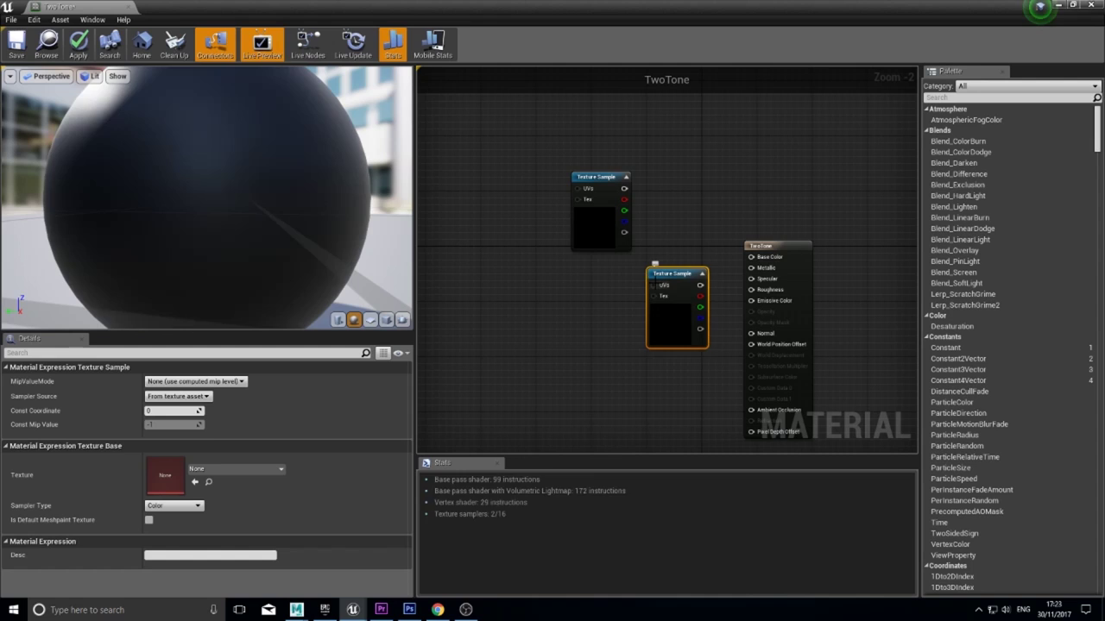
Step: Paste two more TextureSample nodes and arrange the four samples in a column ahead of the TwoTone result node
key("ctrl+v")
key("ctrl+v")
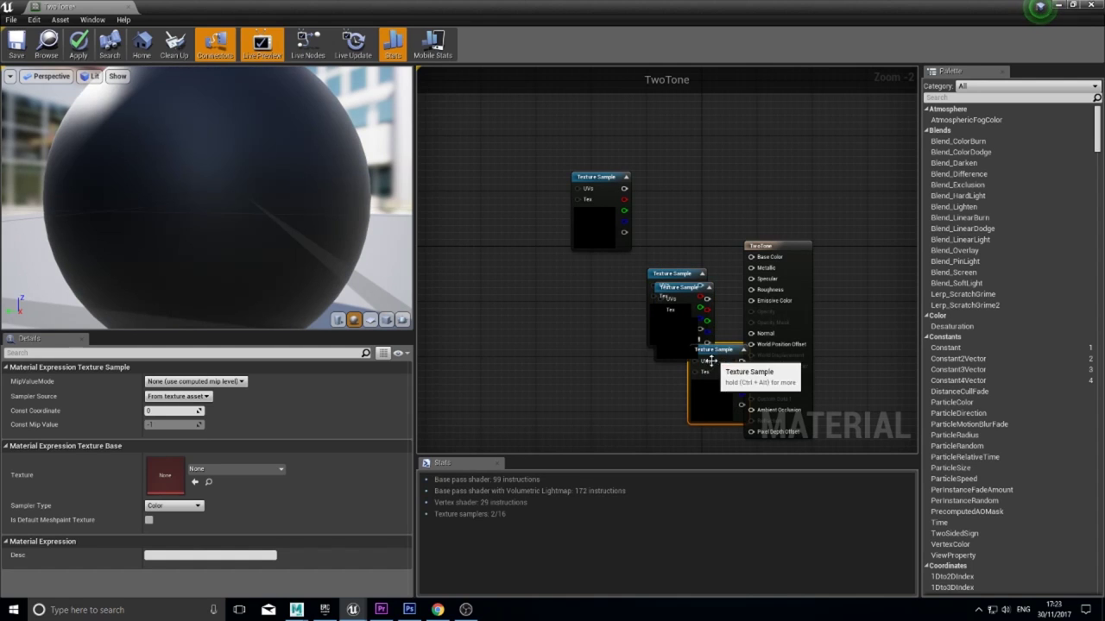
right_click_drag(671, 396, 667, 308)
left_click_drag(707, 312, 577, 417)
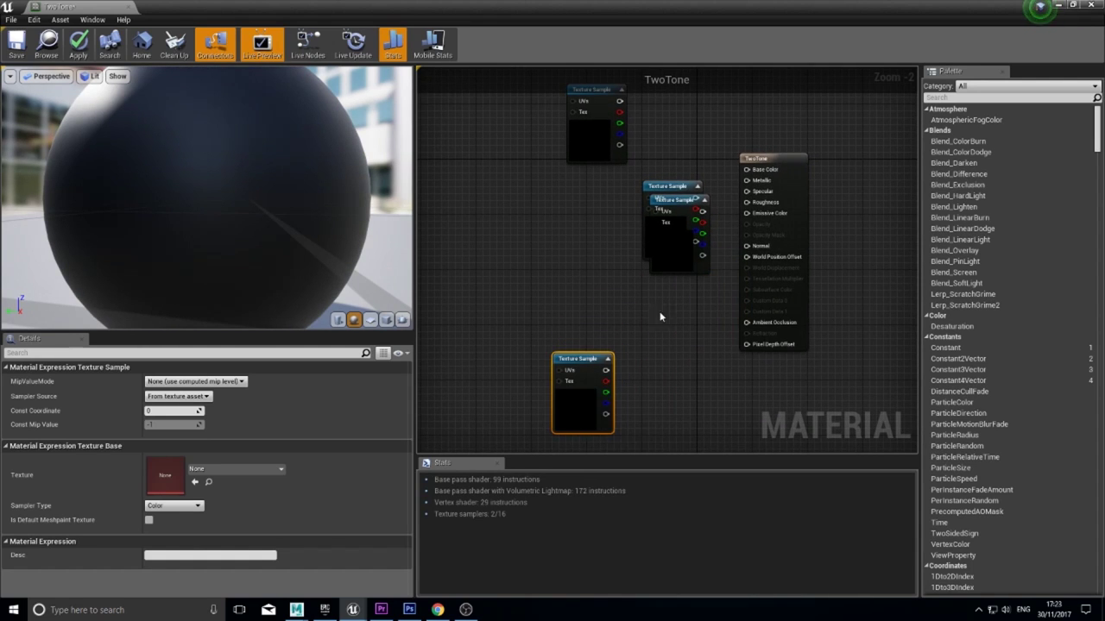
left_click_drag(670, 268, 572, 329)
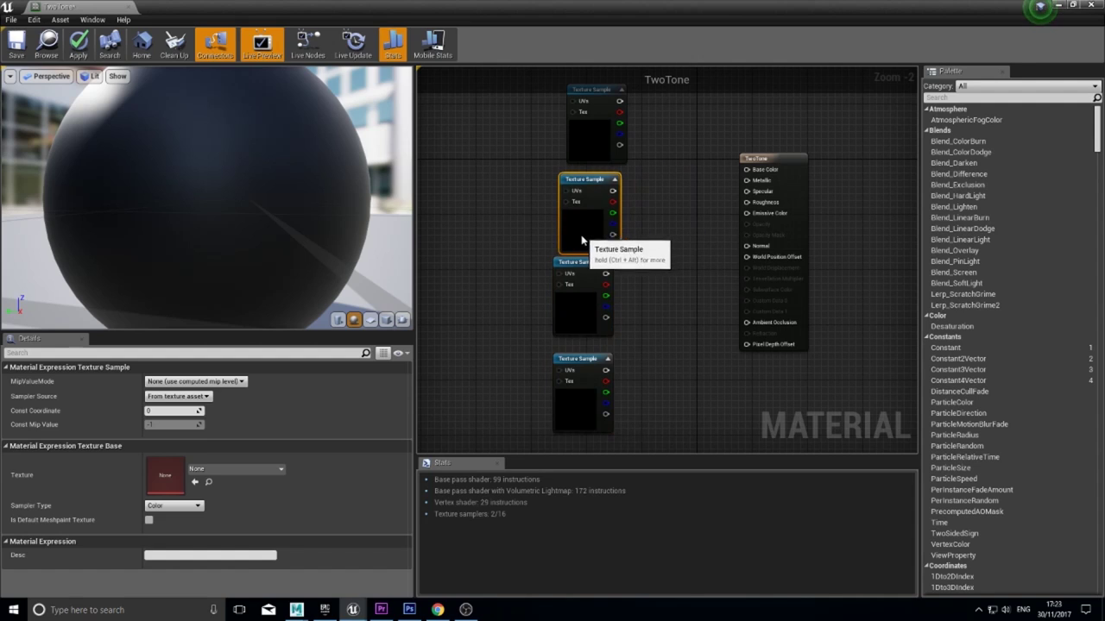
left_click_drag(654, 248, 569, 241)
Step: Separate the four TextureSample nodes into an upper and a lower pair, and line up the two upper nodes
right_click_drag(640, 181, 645, 241)
left_click(640, 181)
left_click_drag(640, 178, 577, 217)
right_click_drag(653, 298, 646, 232)
left_click_drag(634, 278, 573, 407)
left_click(632, 222)
right_click_drag(645, 230, 651, 299)
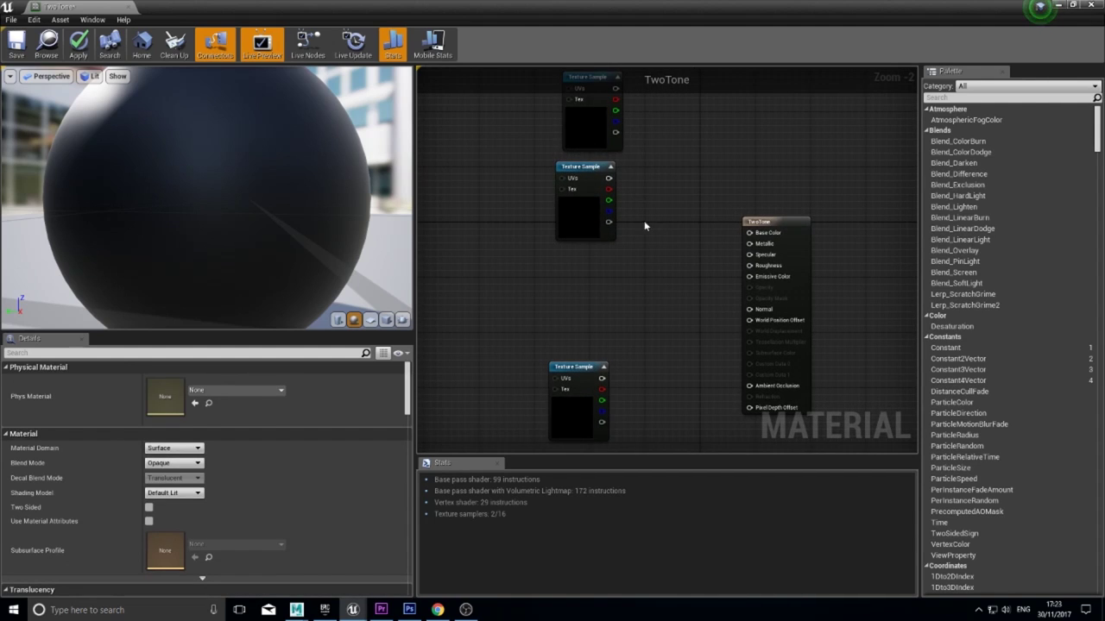
left_click(584, 132)
left_click(610, 166, "ctrl")
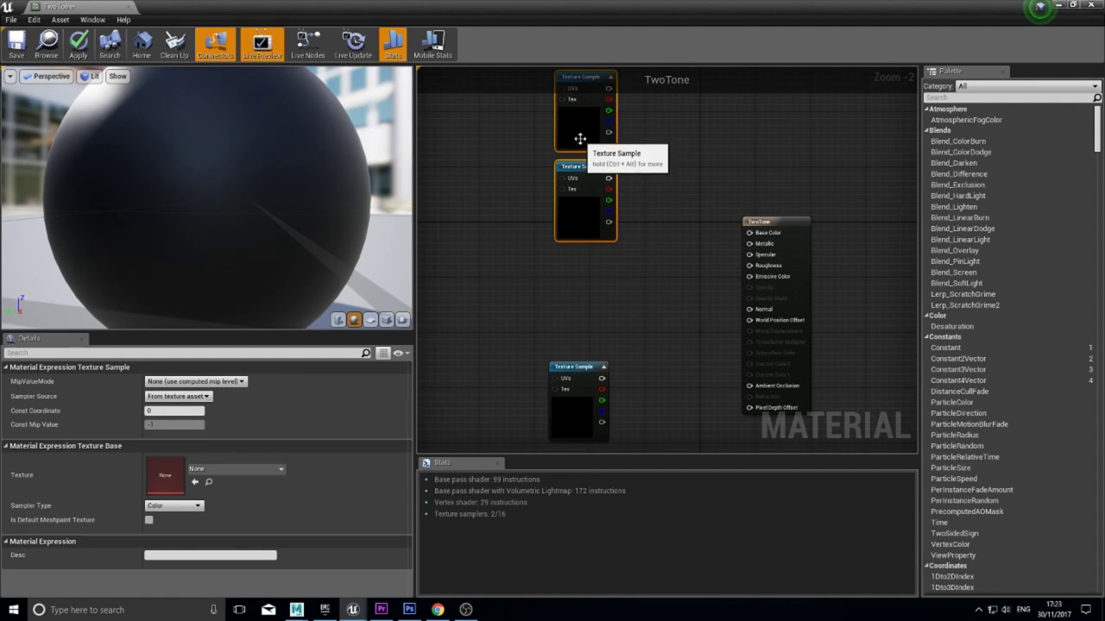
left_click_drag(610, 166, 598, 161)
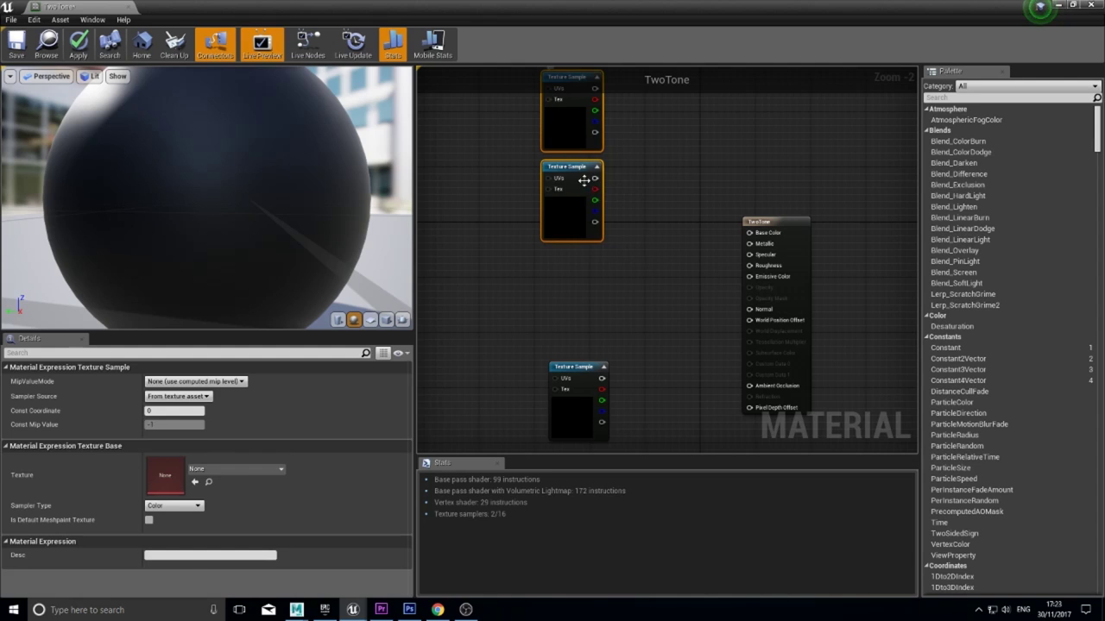
right_click_drag(598, 402, 602, 265)
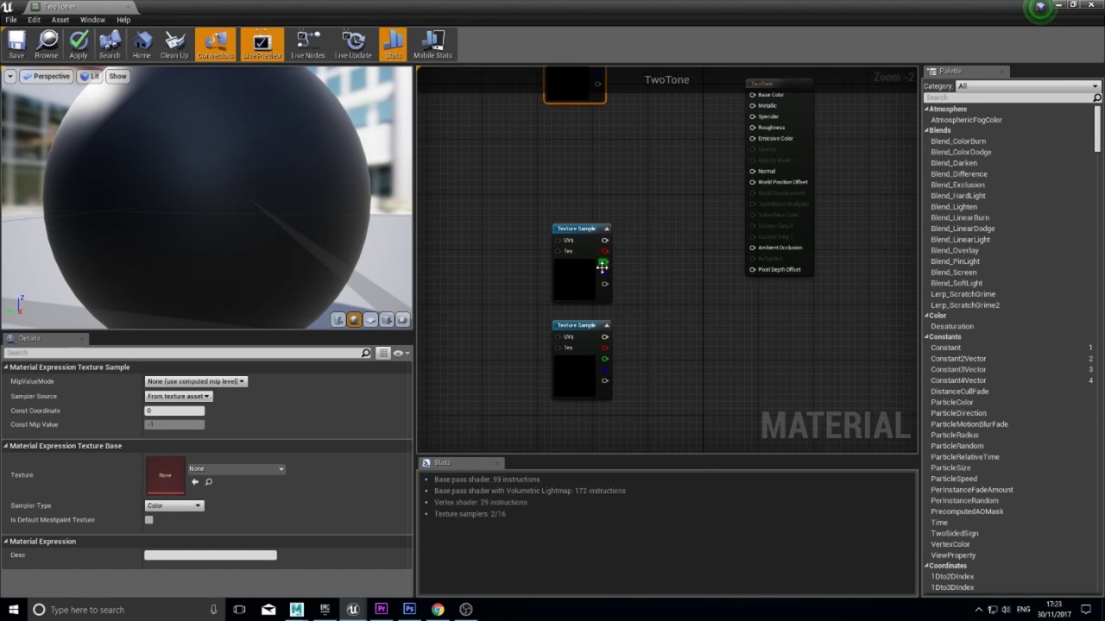
right_click_drag(566, 152, 571, 290)
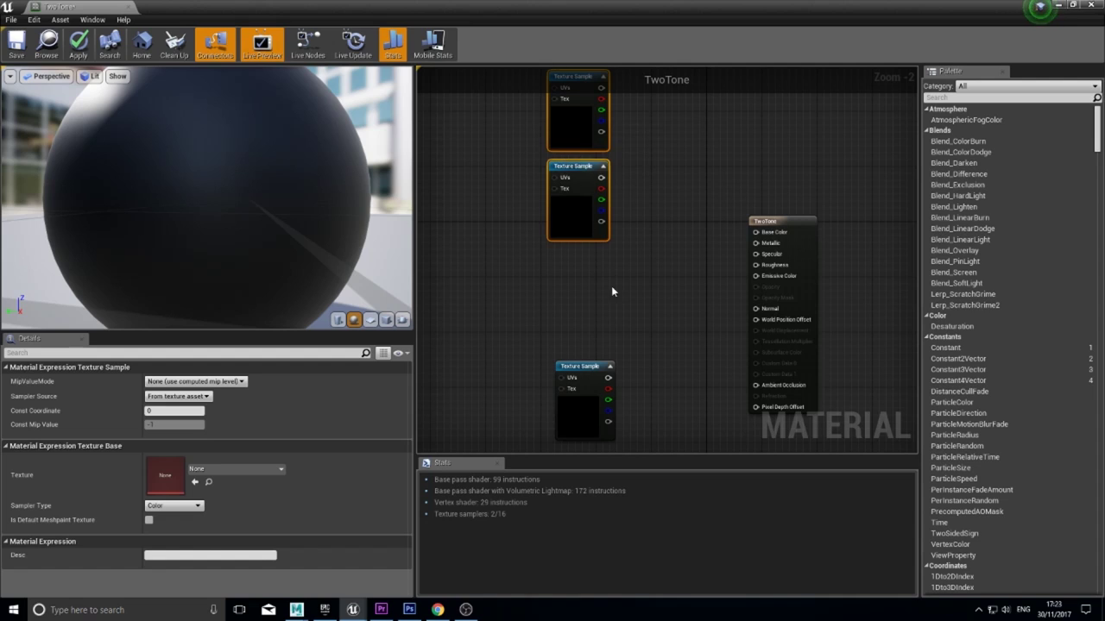
right_click_drag(611, 285, 585, 77)
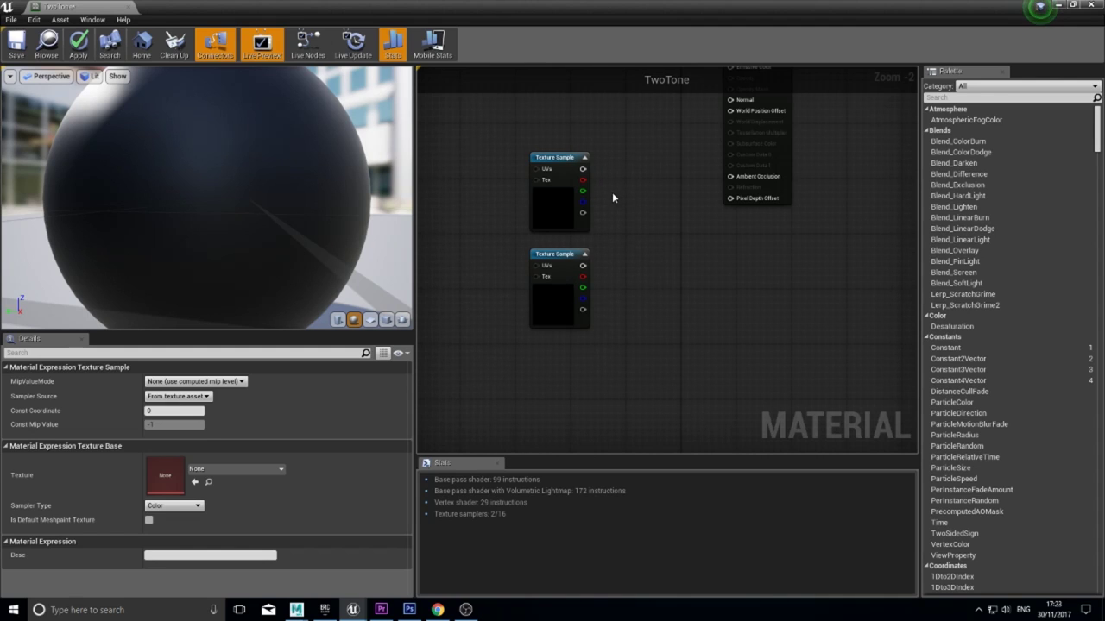
right_click_drag(520, 209, 535, 355)
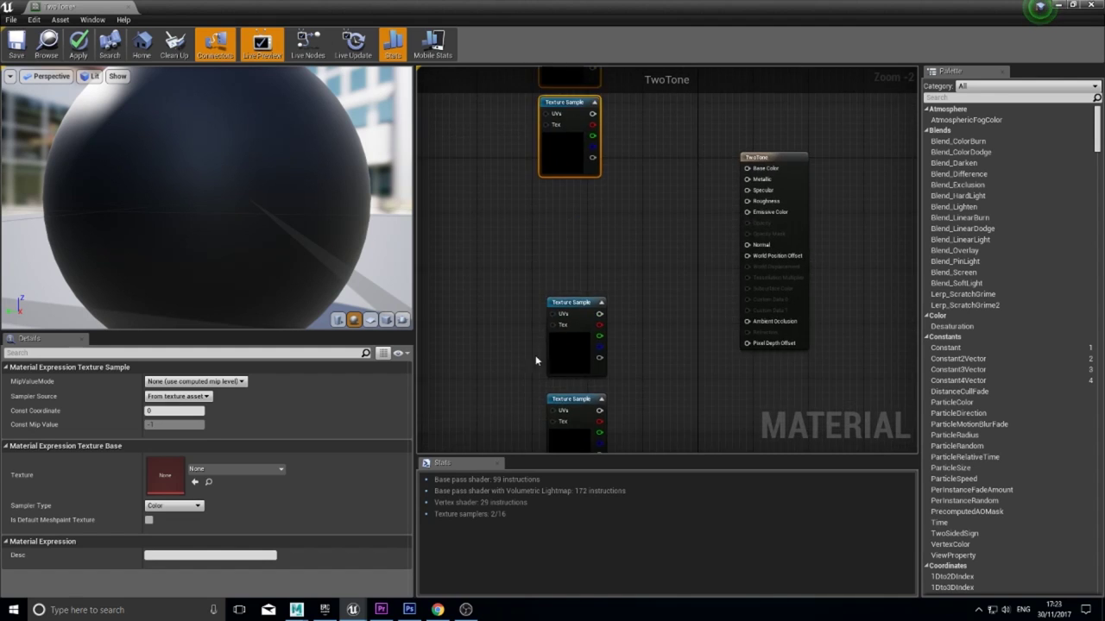
Step: Assign the T_Rock_Basalt_D texture to the first TextureSample node of the upper pair
right_click_drag(552, 236, 604, 294)
right_click_drag(685, 162, 676, 203)
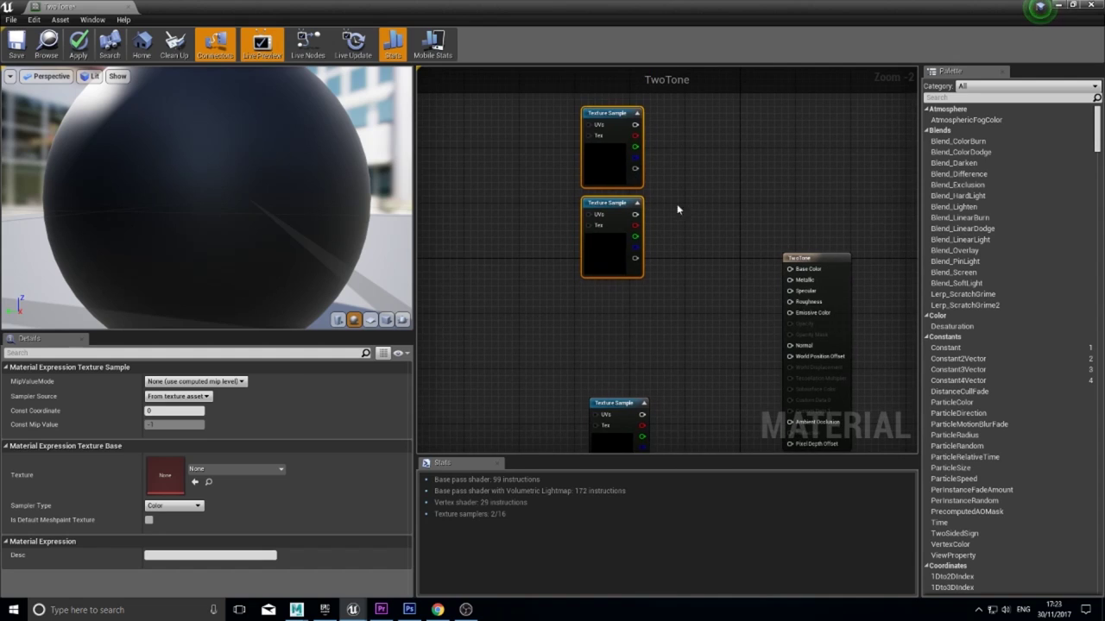
left_click(677, 204)
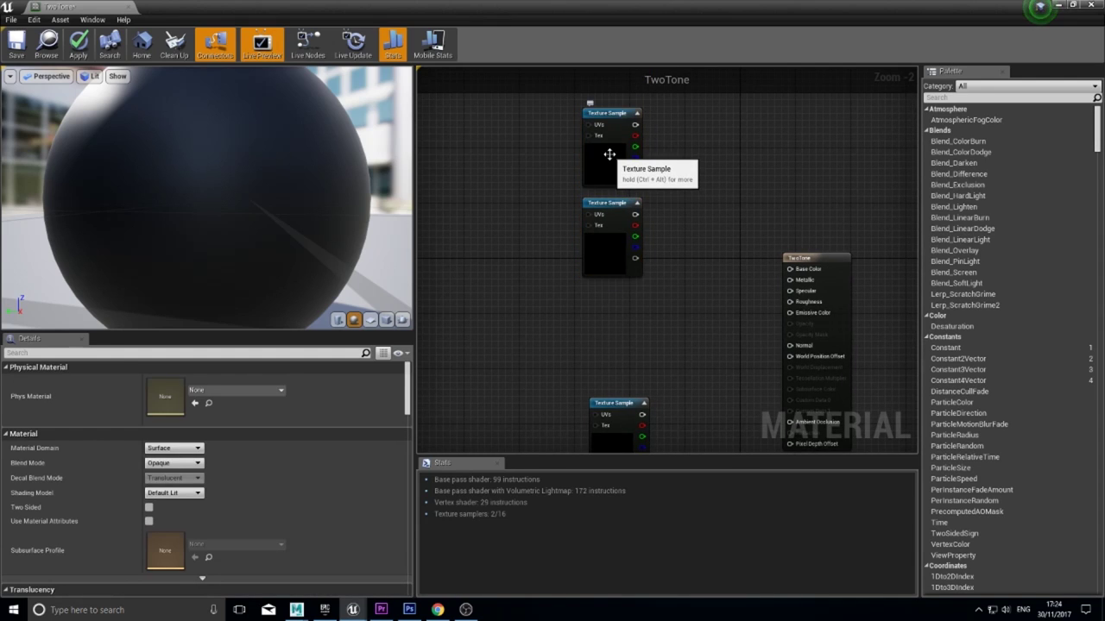
left_click(609, 154)
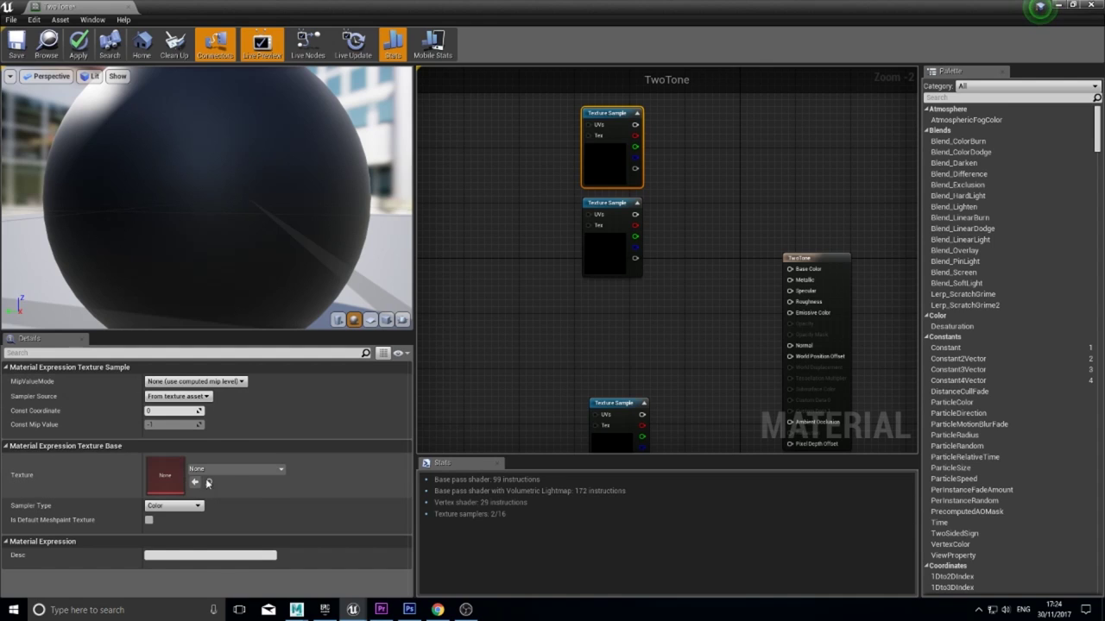
left_click(239, 474)
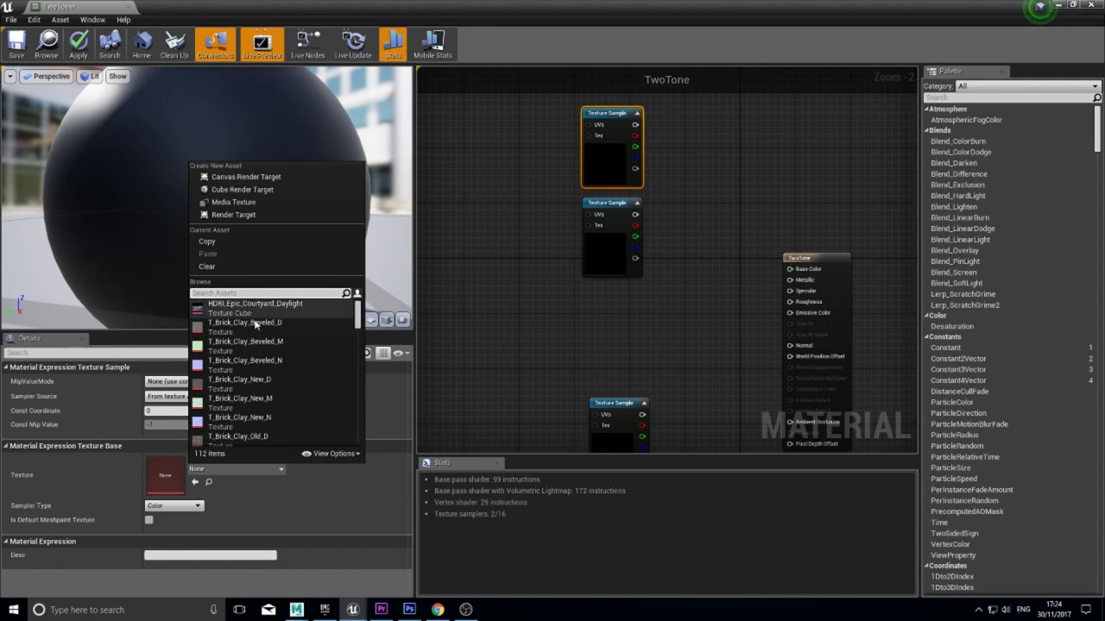
scroll(297, 349, "down", 2)
scroll(295, 351, "up", 2)
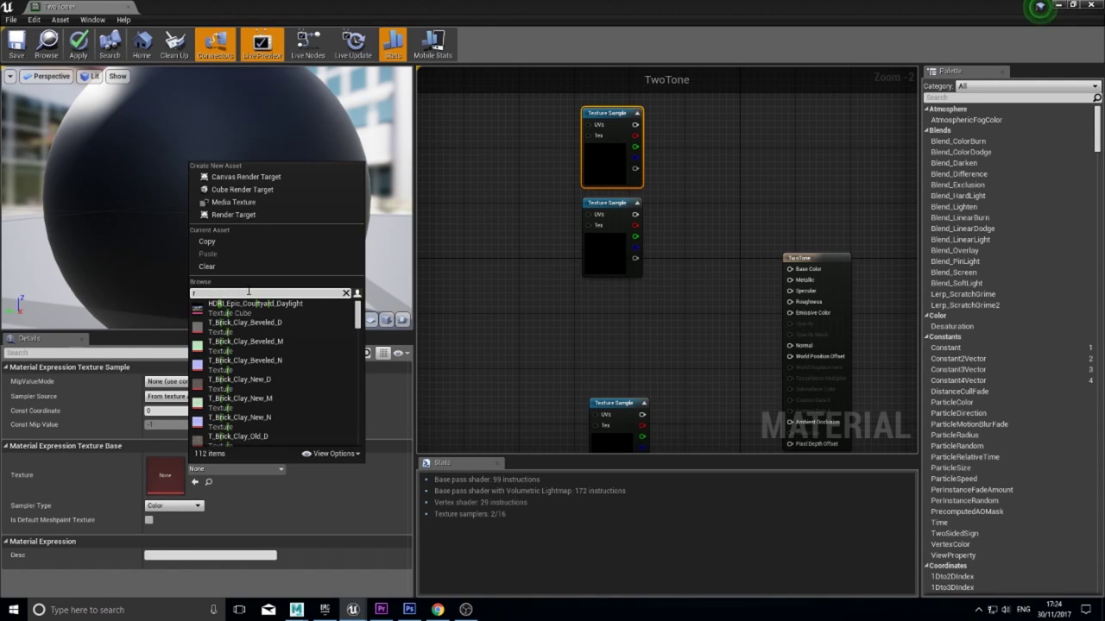
type("rock")
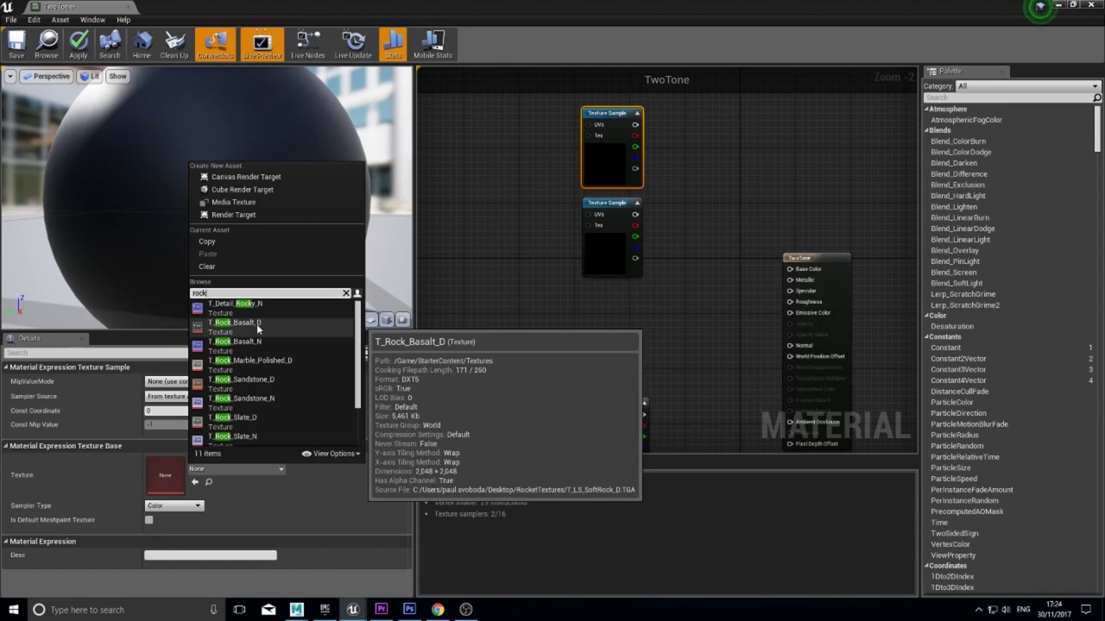
left_click(253, 325)
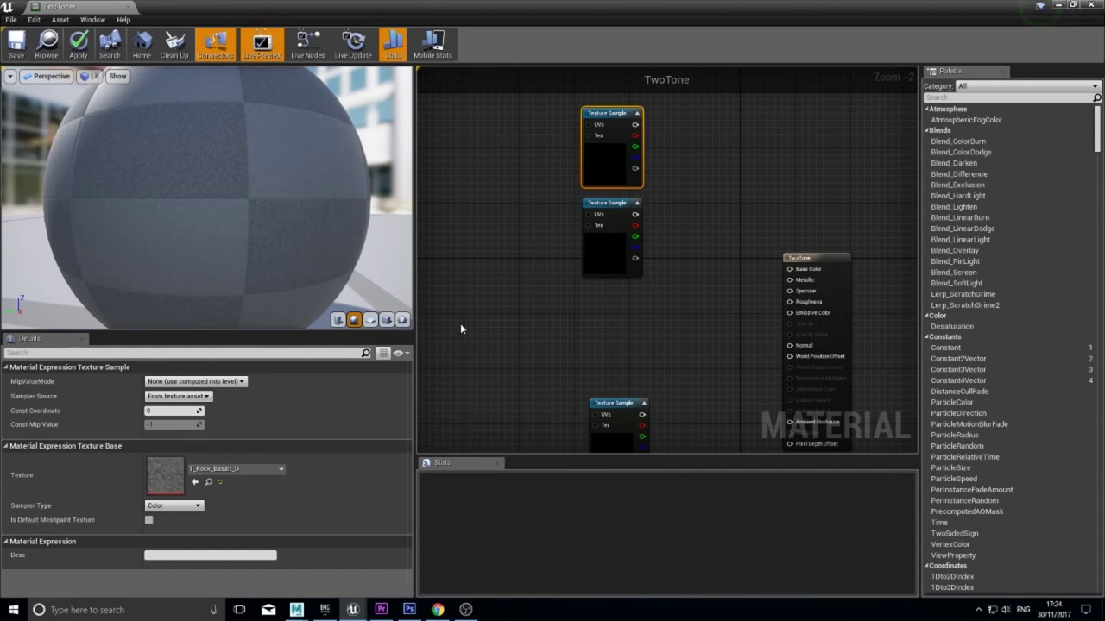
Step: Assign the T_Ground_Grass_D texture to the second TextureSample node of the upper pair
left_click(607, 249)
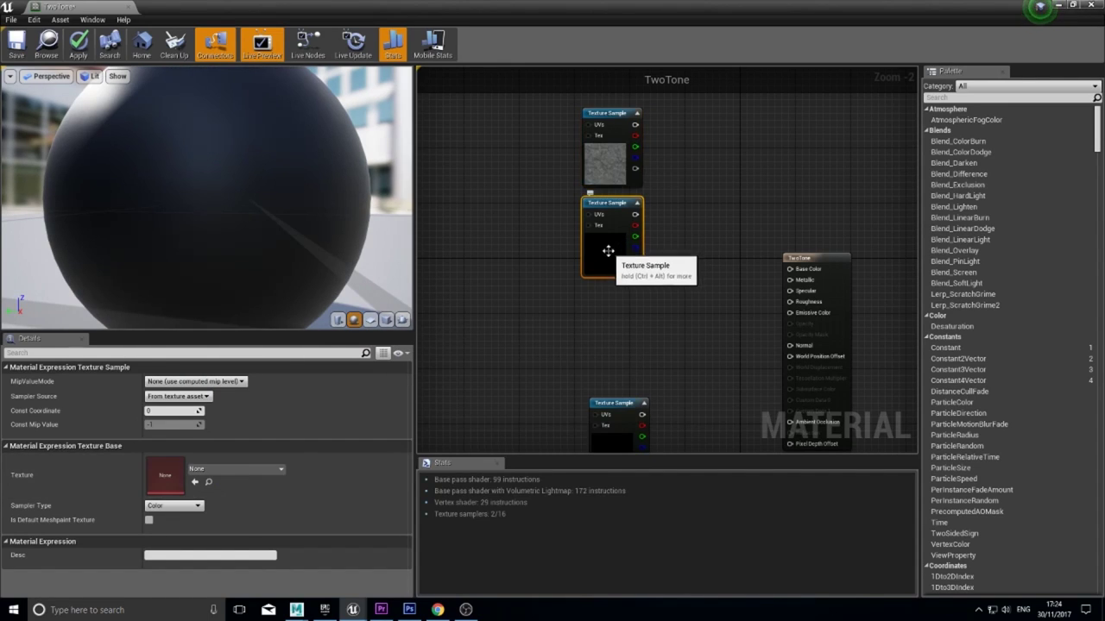
left_click(262, 470)
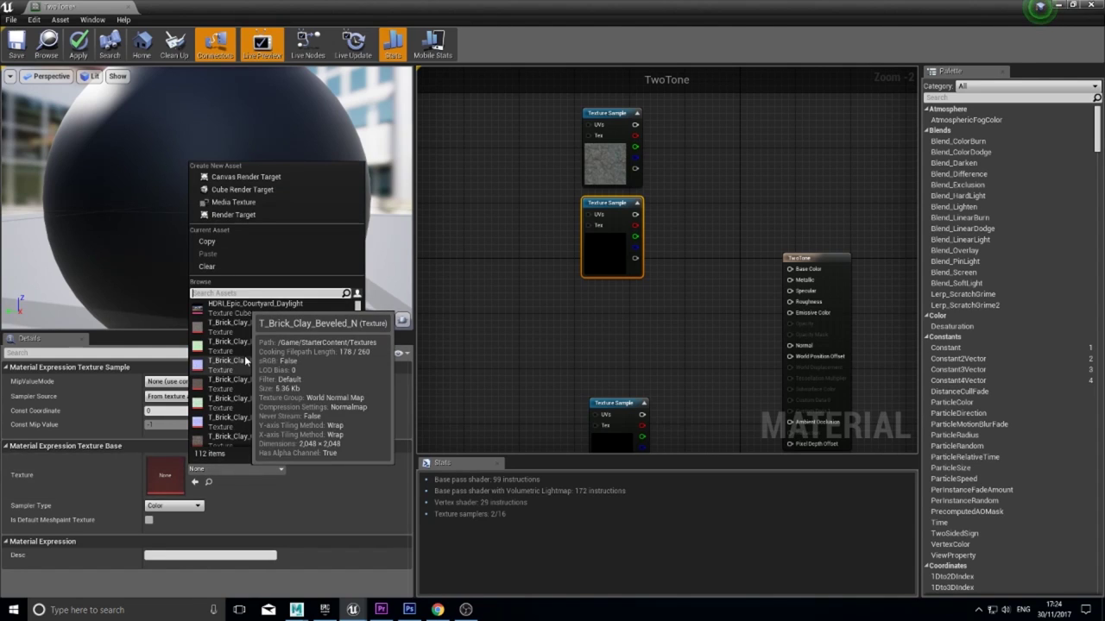
type("grass")
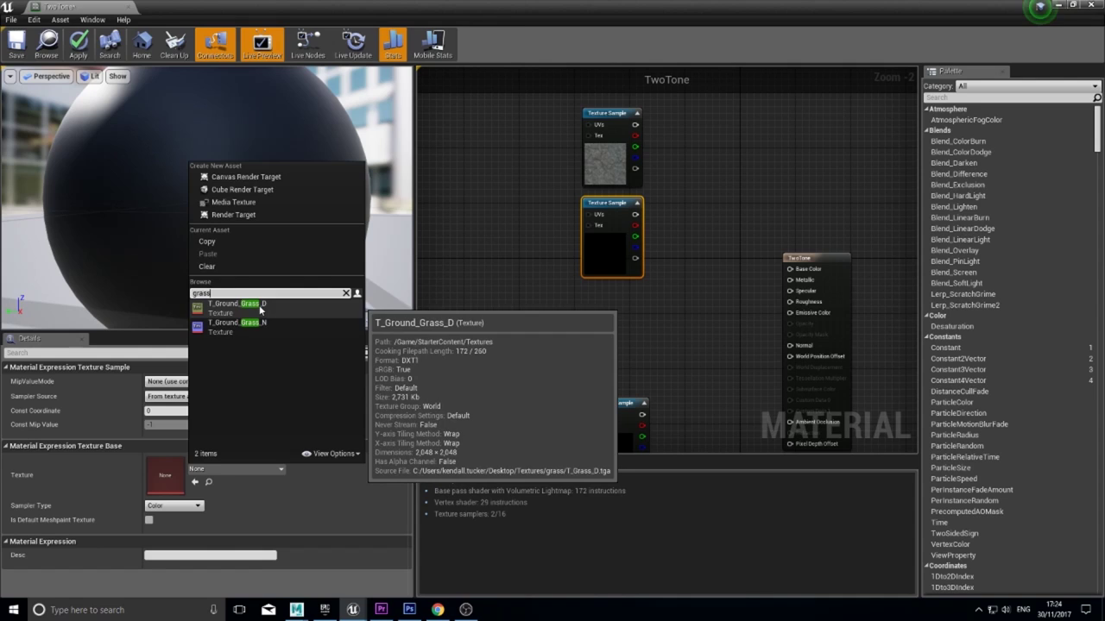
left_click(259, 309)
Step: Assign the T_Rock_Basalt_N normal map to the first TextureSample node of the lower pair
right_click_drag(627, 289, 634, 144)
right_click_drag(648, 245, 624, 145)
left_click(627, 149)
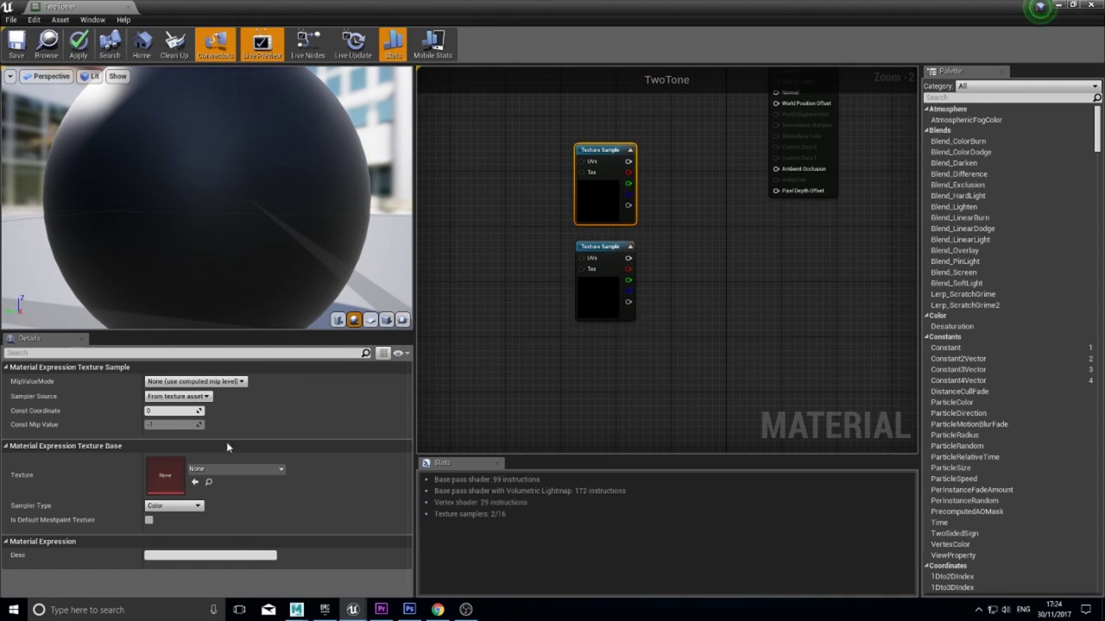
left_click(223, 473)
type("ro")
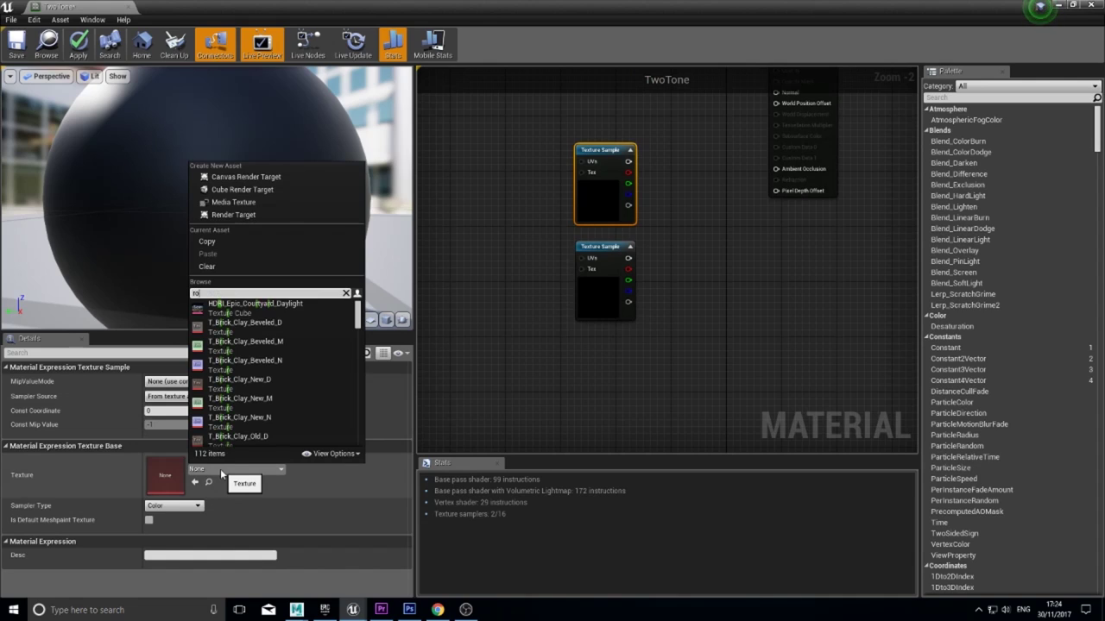
type("ck")
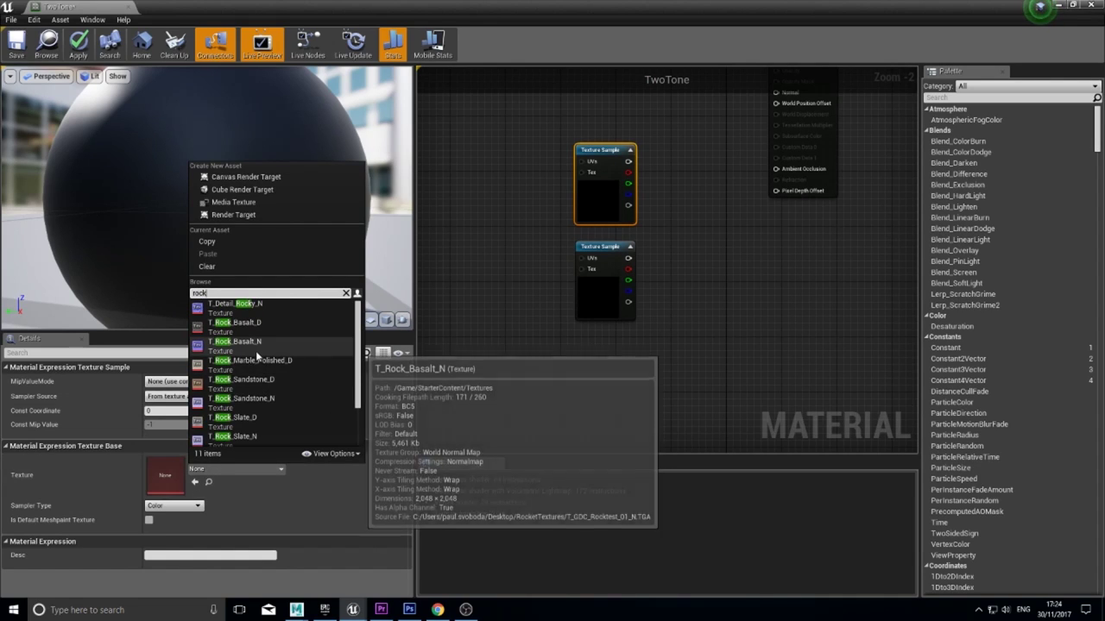
left_click(257, 343)
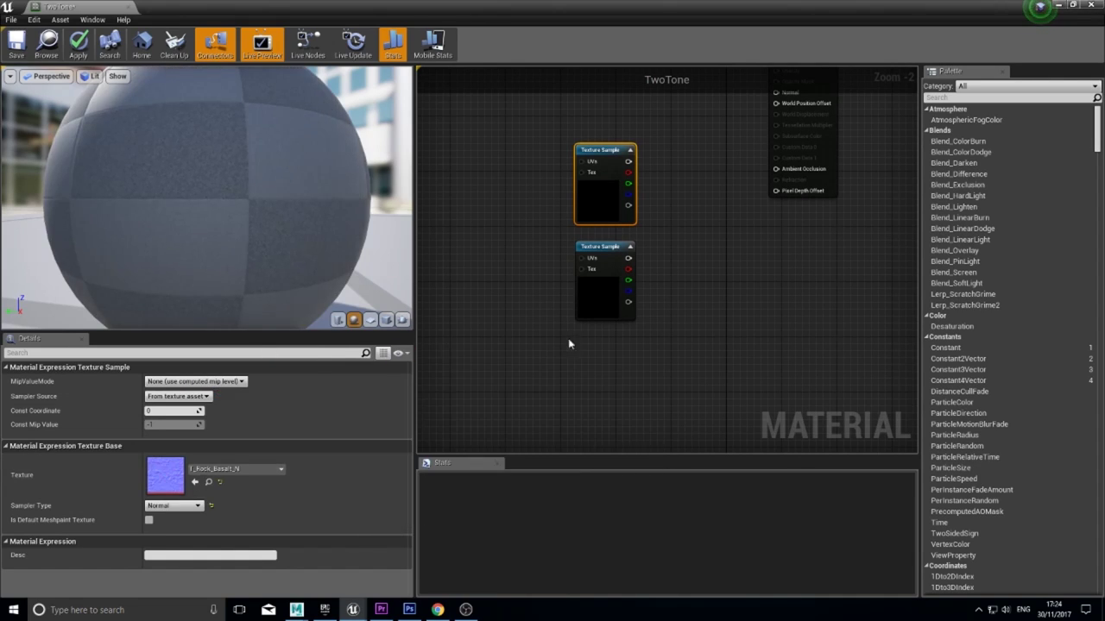
Step: Assign the T_Ground_Grass_N normal map to the second TextureSample node of the lower pair
left_click(592, 301)
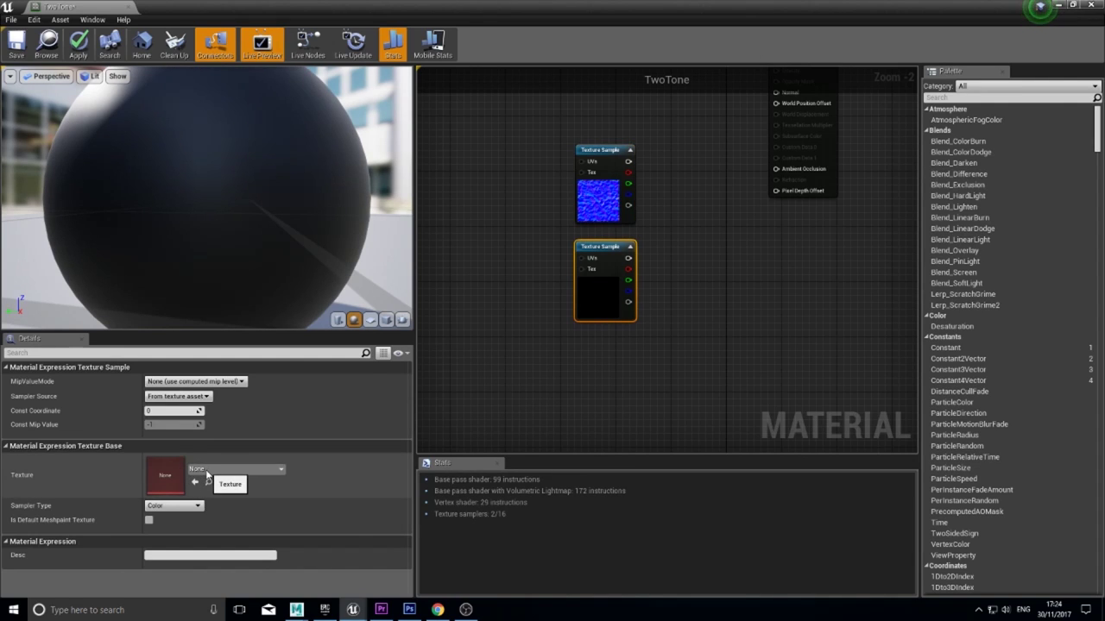
left_click(206, 472)
type("grass")
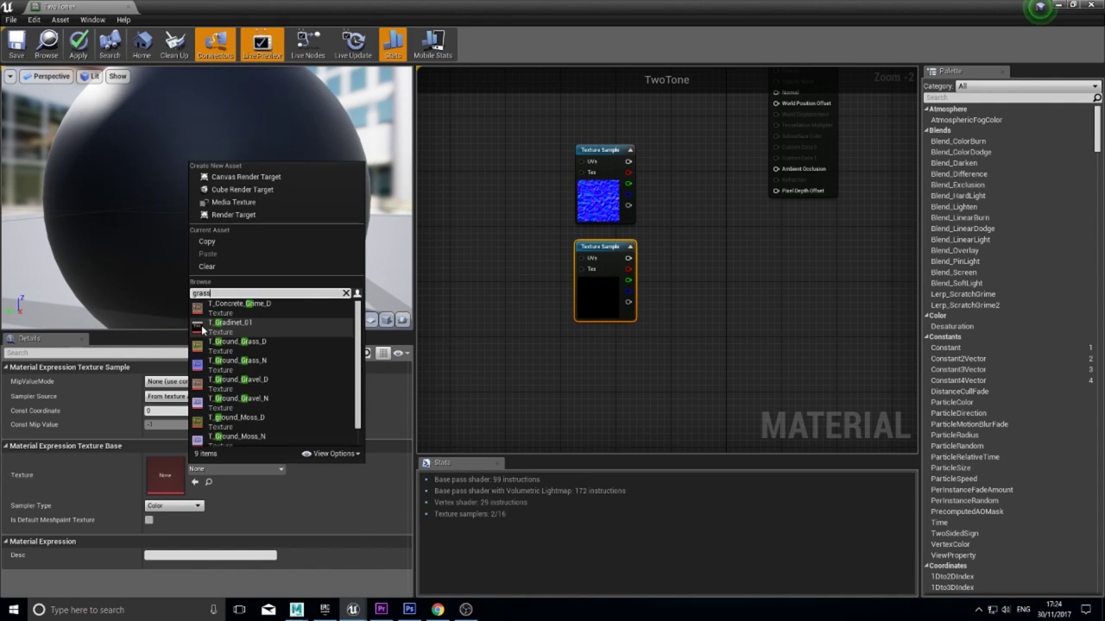
left_click(257, 331)
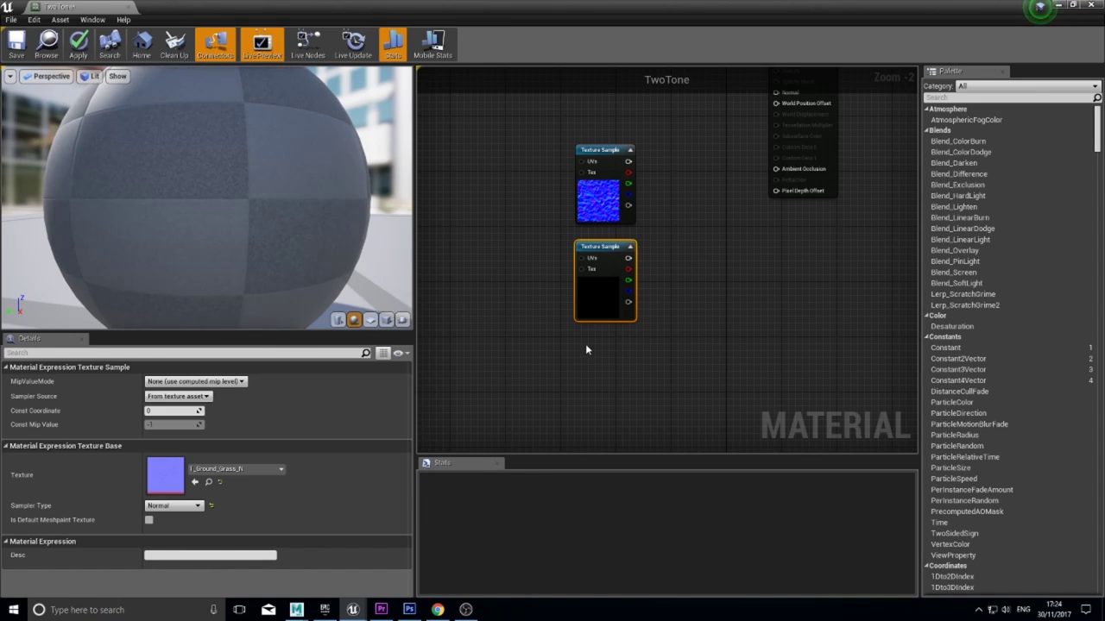
right_click_drag(662, 193, 650, 378)
right_click_drag(597, 279, 577, 214)
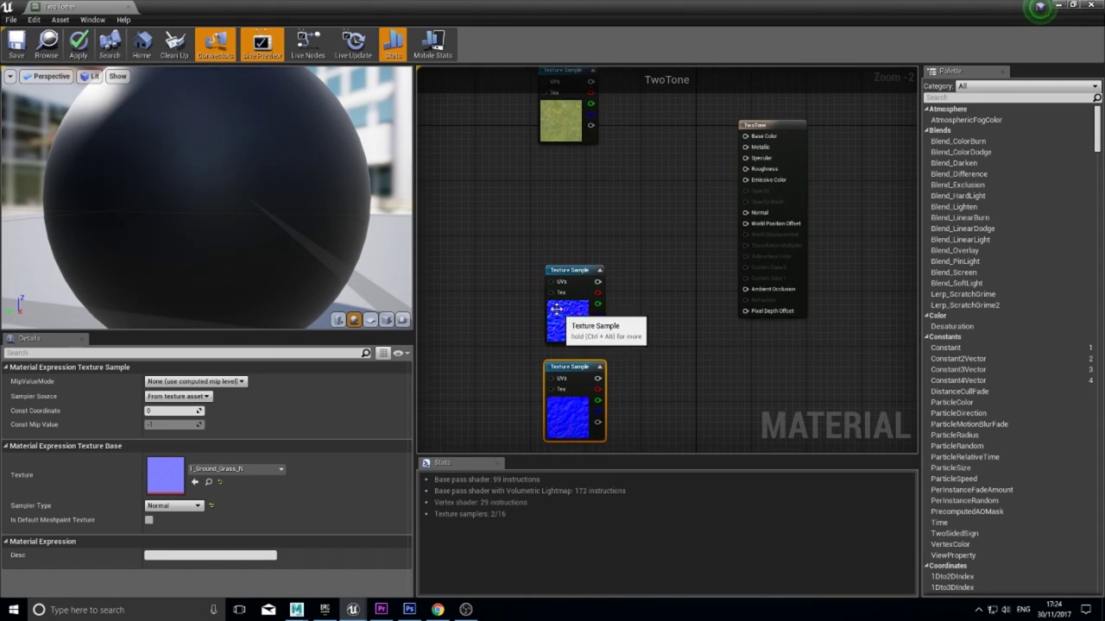
right_click_drag(522, 141, 518, 252)
right_click_drag(566, 320, 543, 209)
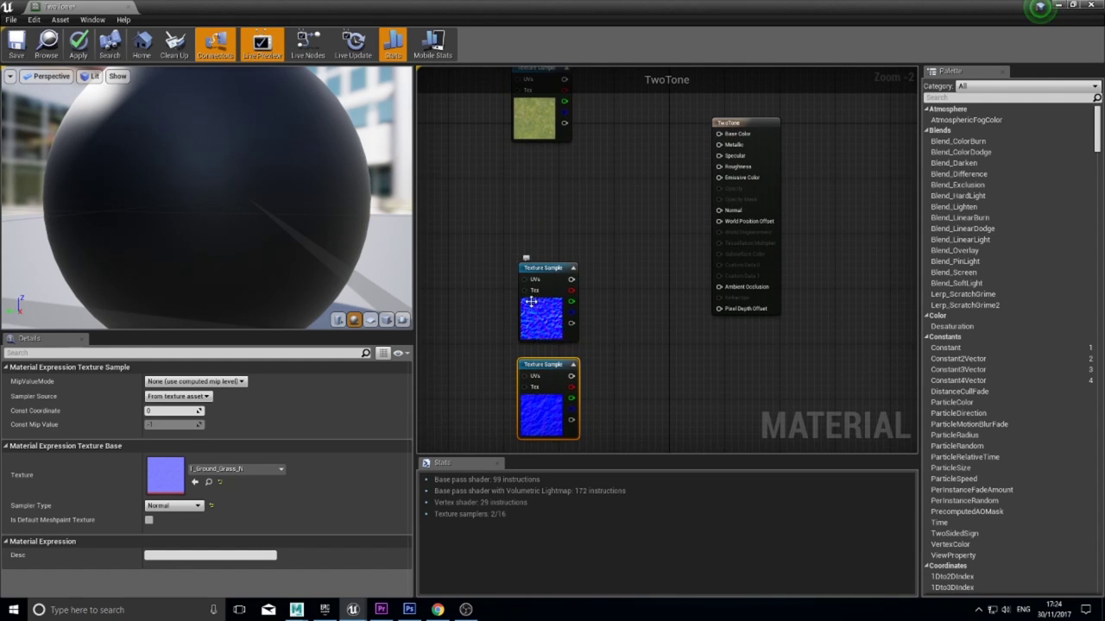
Step: Add a VertexColor node and place it ahead of the texture samples, between the colour pair and the normal map pair
right_click_drag(528, 221, 543, 285)
right_click_drag(592, 161, 625, 177)
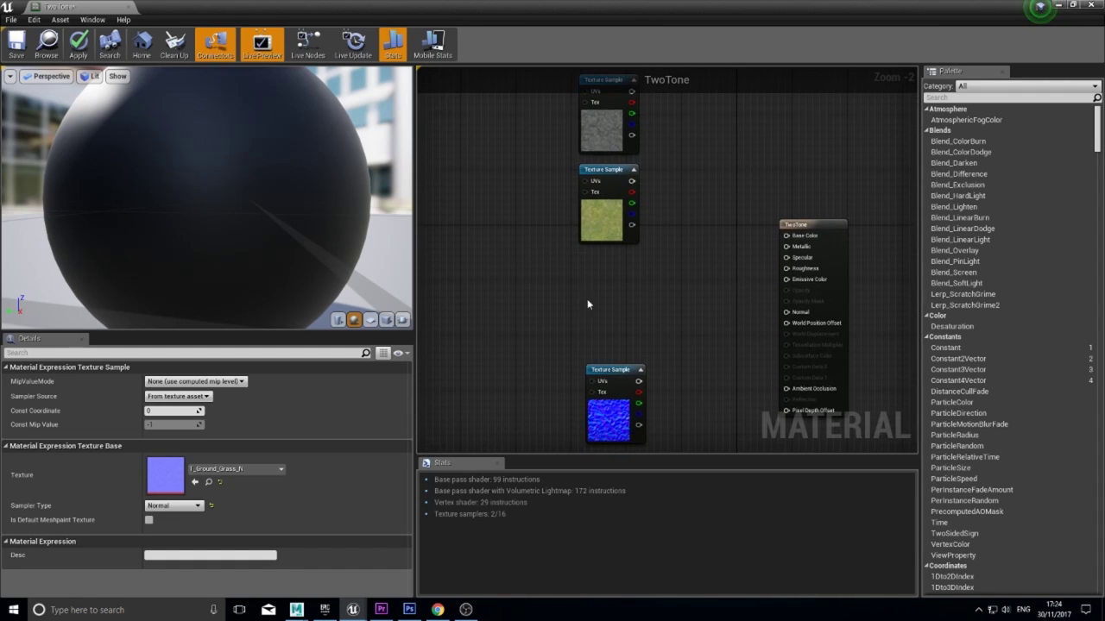
right_click(507, 290)
type("ver")
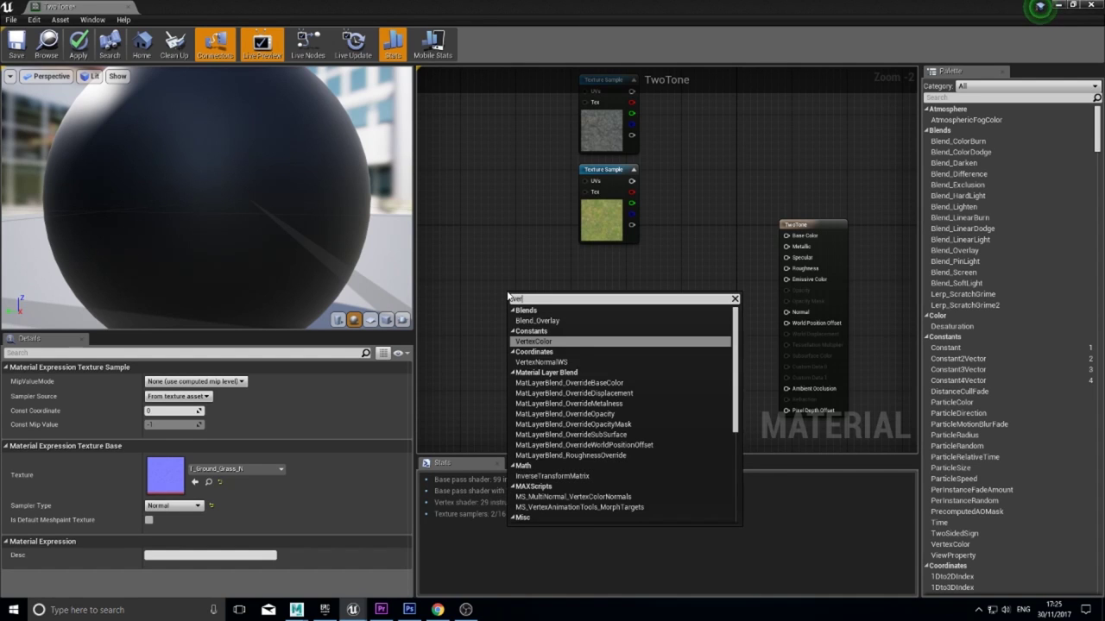
type("texc")
left_click(588, 325)
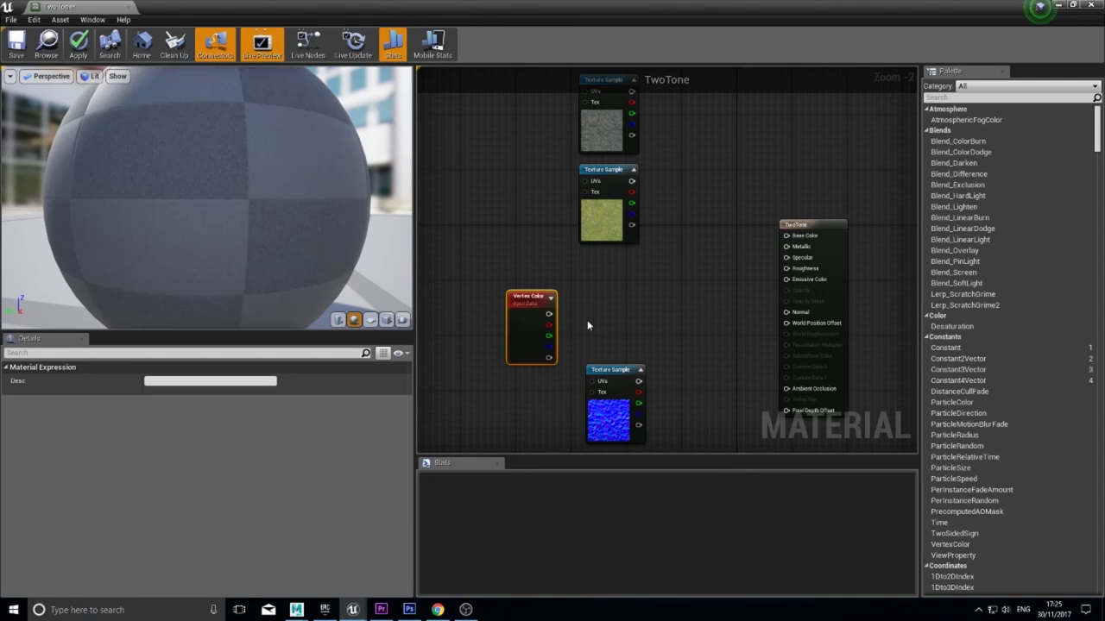
left_click_drag(518, 304, 490, 290)
scroll(519, 307, "up", 2)
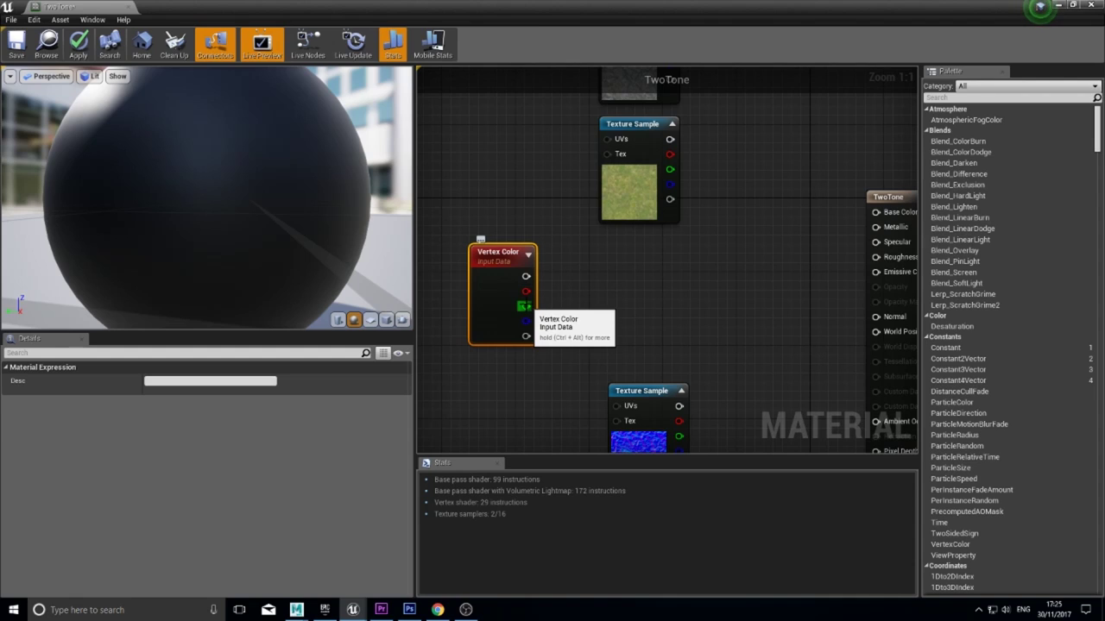
right_click_drag(664, 236, 624, 294)
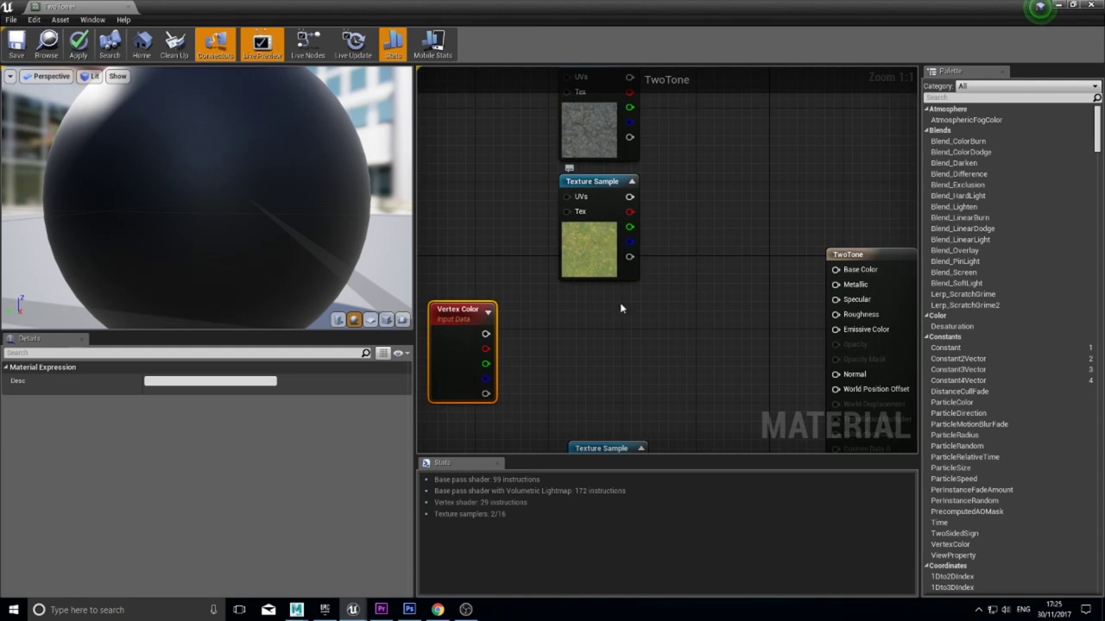
right_click_drag(668, 204, 645, 294)
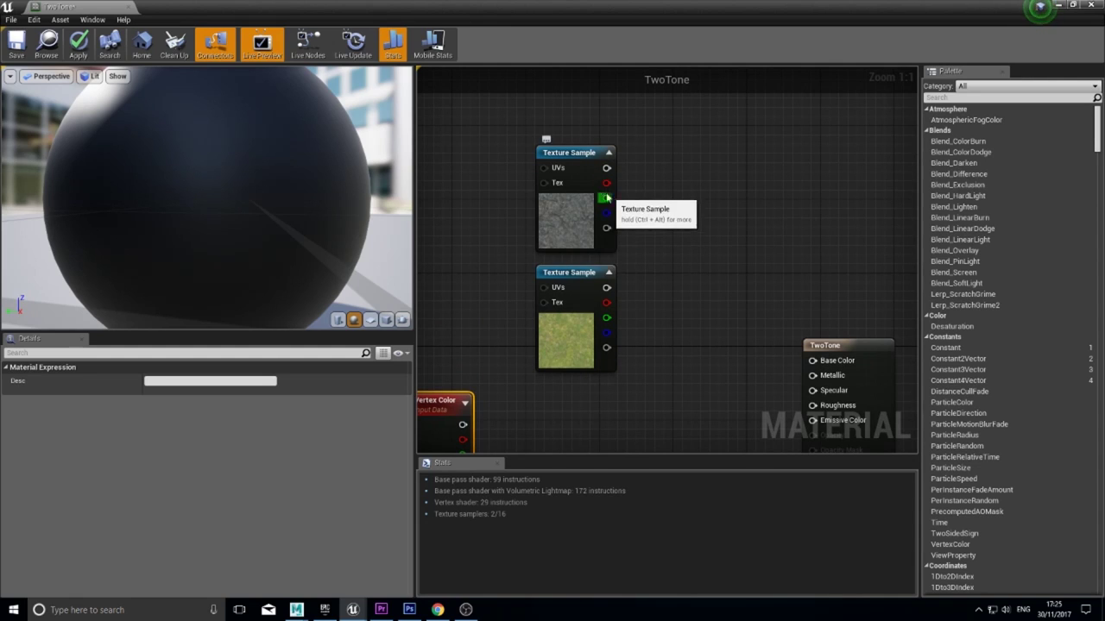
left_click_drag(605, 183, 686, 231)
left_click(653, 284)
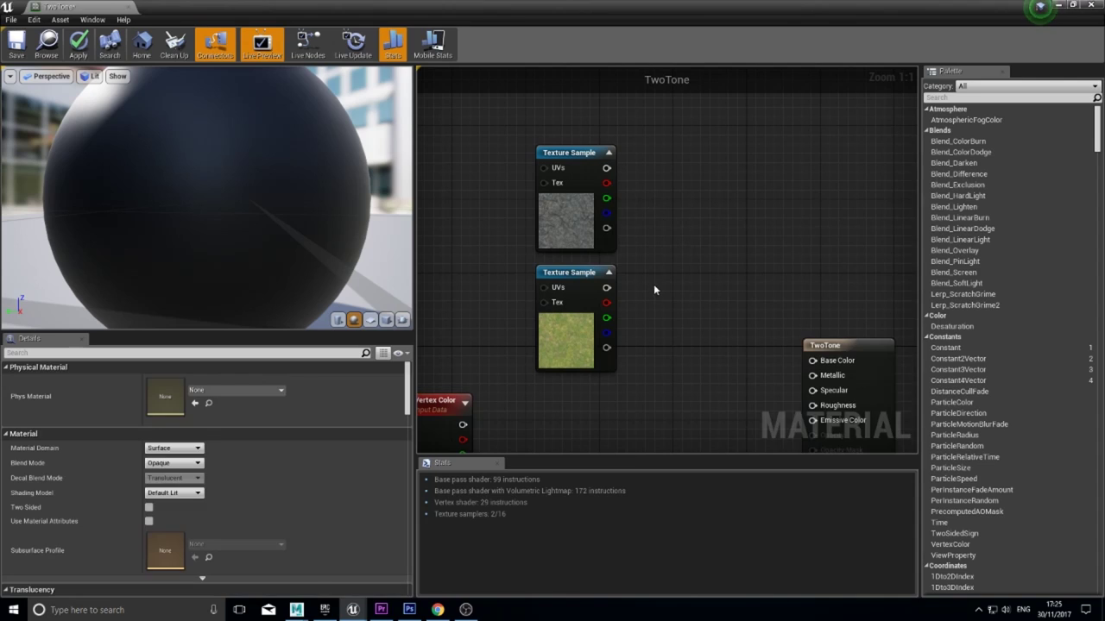
right_click_drag(617, 350, 638, 296)
left_click_drag(679, 298, 694, 325)
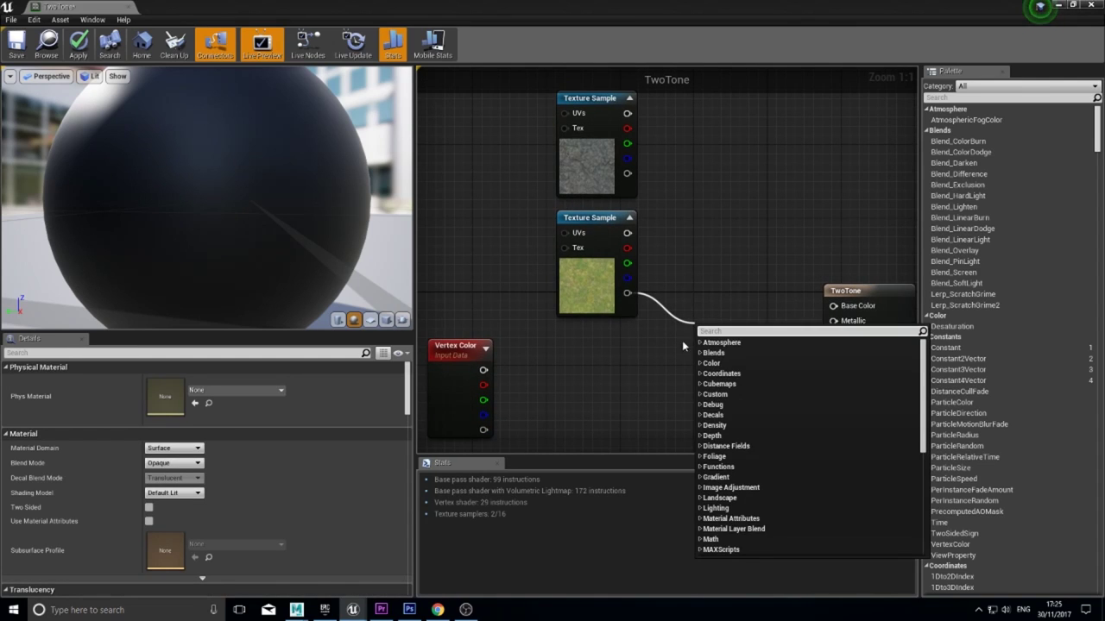
left_click(648, 355)
left_click_drag(631, 234, 687, 309)
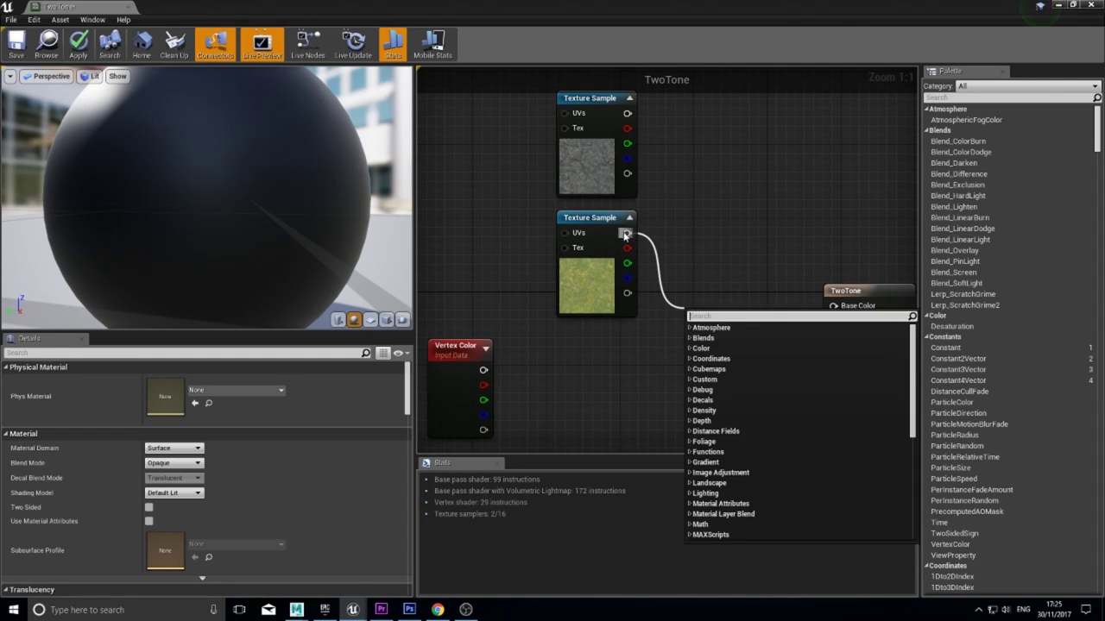
left_click(620, 335)
Step: Add a LinearInterpolate (Lerp) node and place it between the grass colour texture sample and the material's main node
right_click_drag(574, 392, 585, 247)
left_click_drag(499, 248, 493, 261)
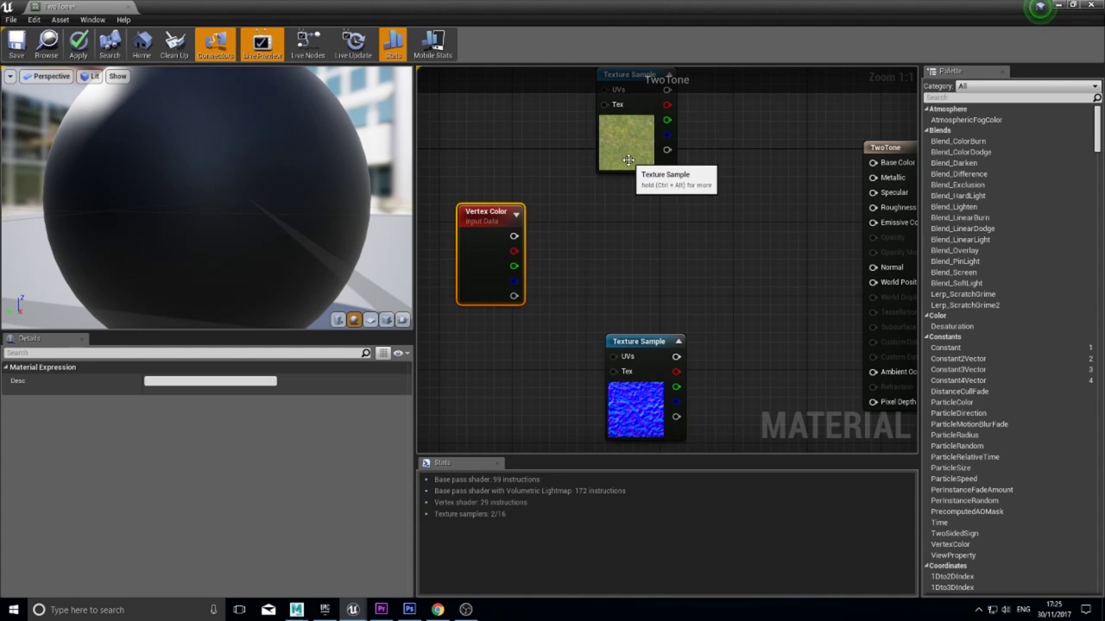
right_click_drag(622, 187, 605, 289)
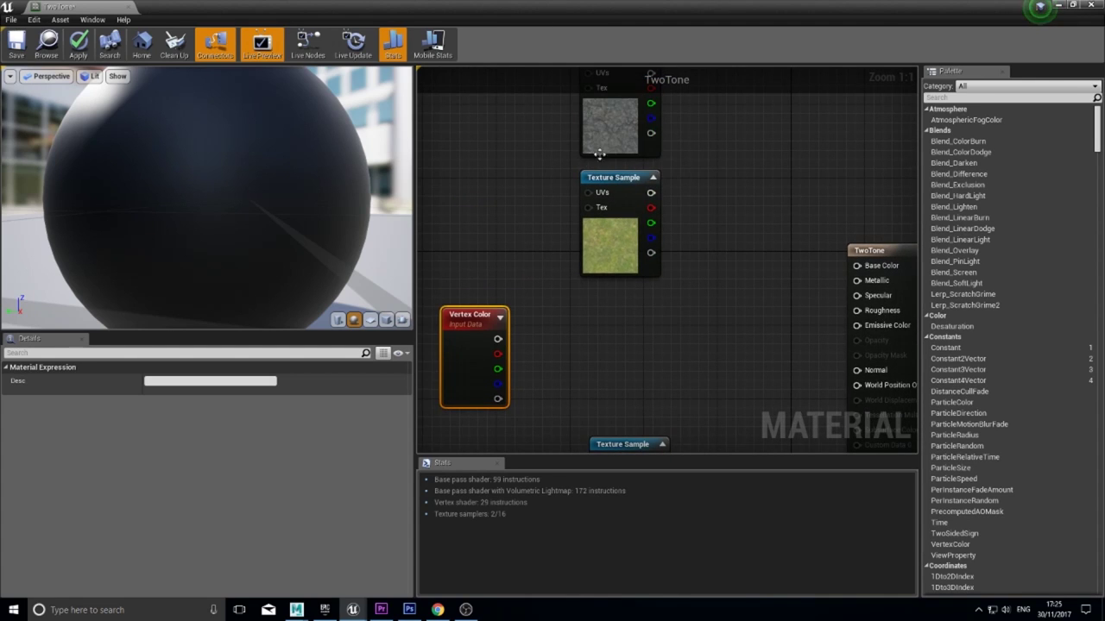
right_click_drag(573, 319, 565, 273)
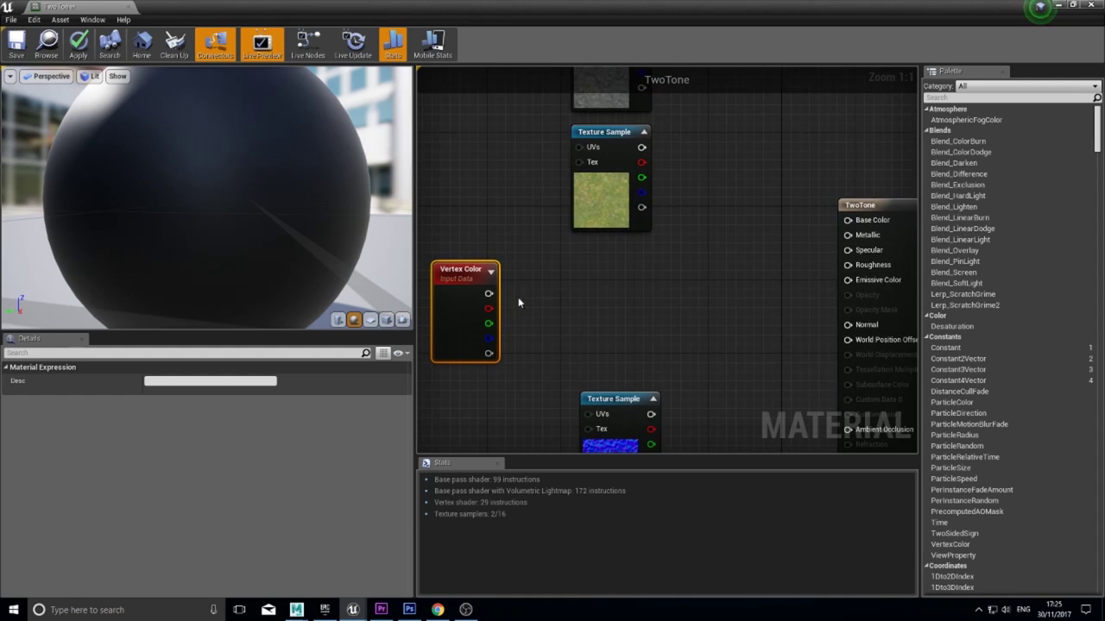
right_click_drag(603, 309, 608, 247)
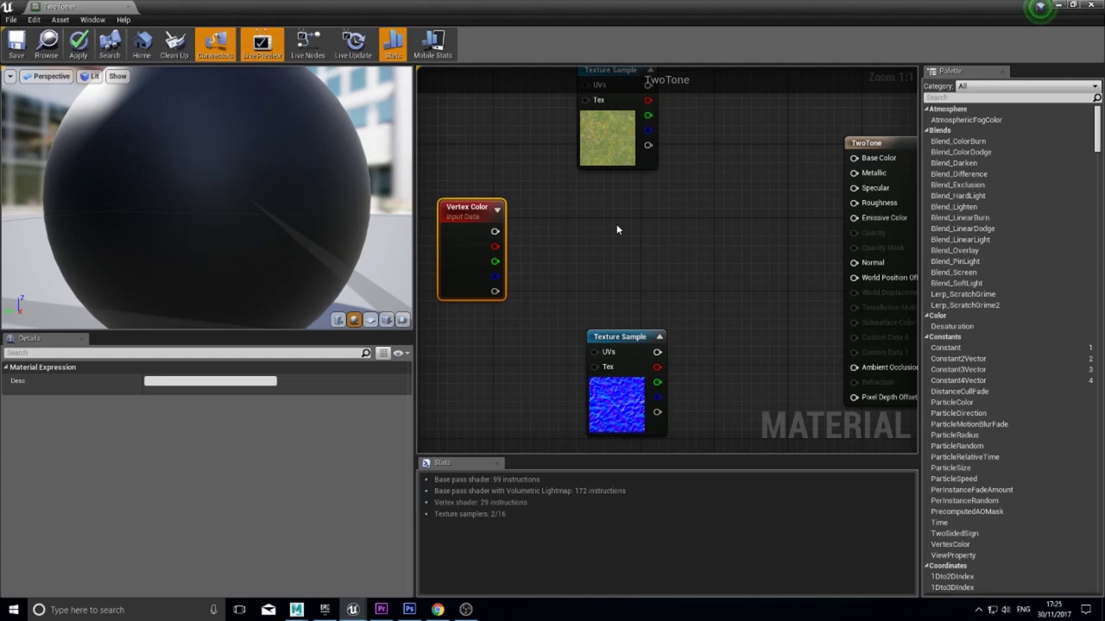
right_click(634, 209)
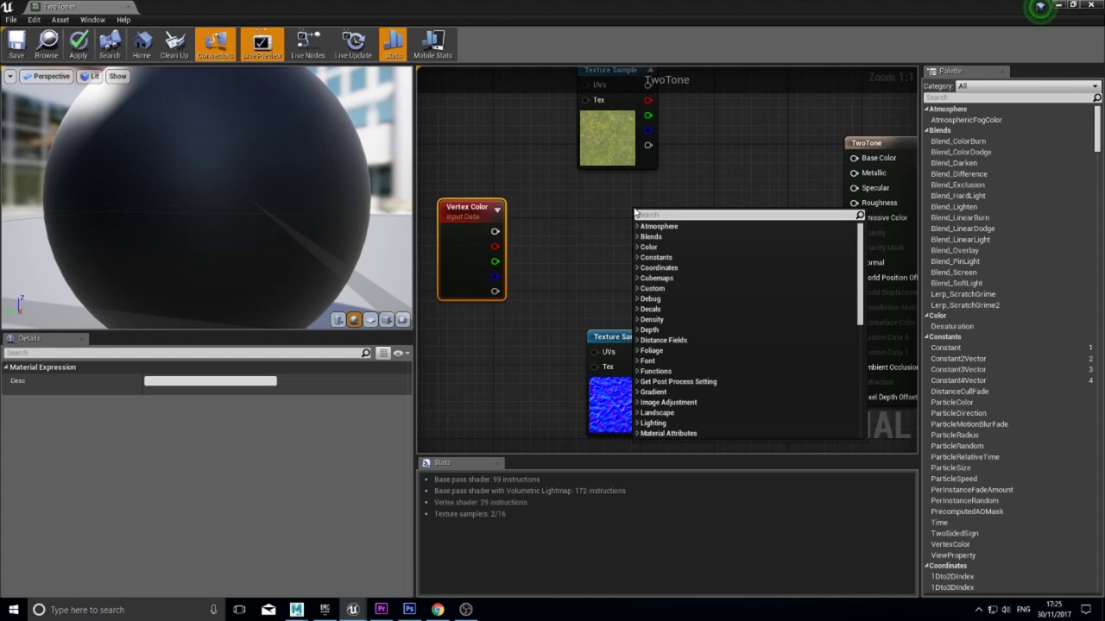
type("lerp")
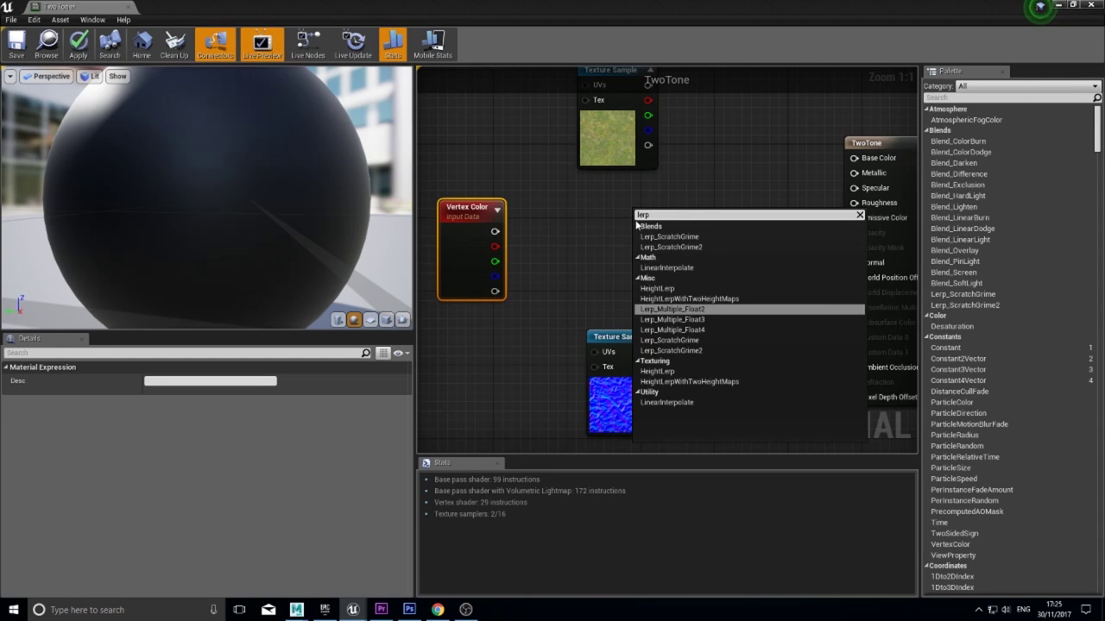
left_click(689, 269)
left_click_drag(675, 222, 754, 126)
right_click_drag(751, 211, 652, 222)
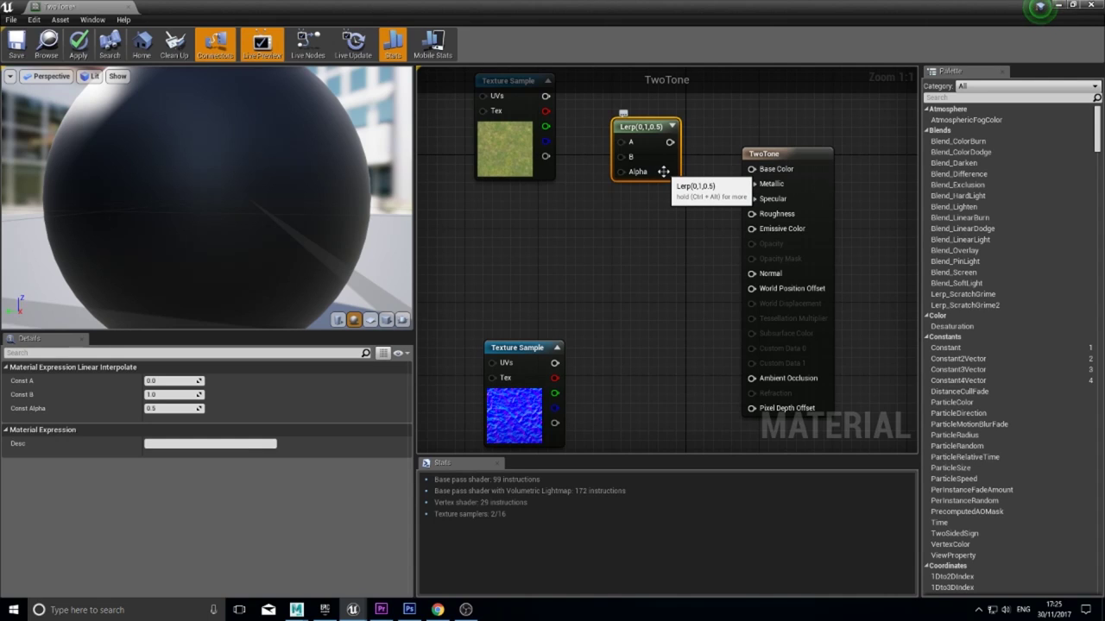
Step: Duplicate the Lerp node, place the copy near the normal map pair, and move the original up beside the colour pair
key("ctrl+w")
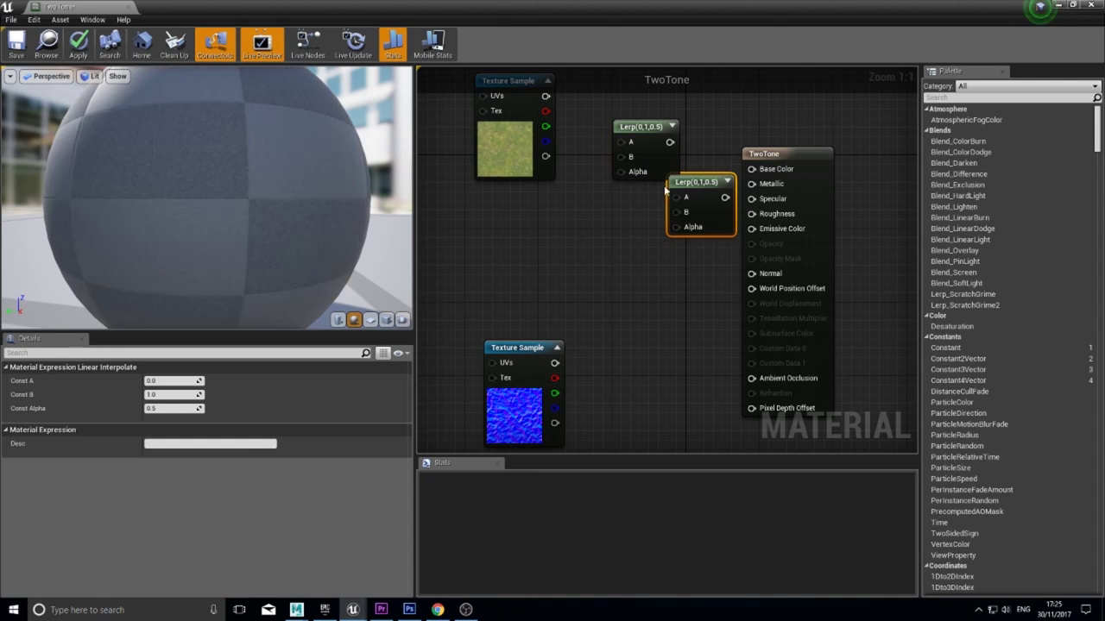
left_click_drag(709, 227, 664, 335)
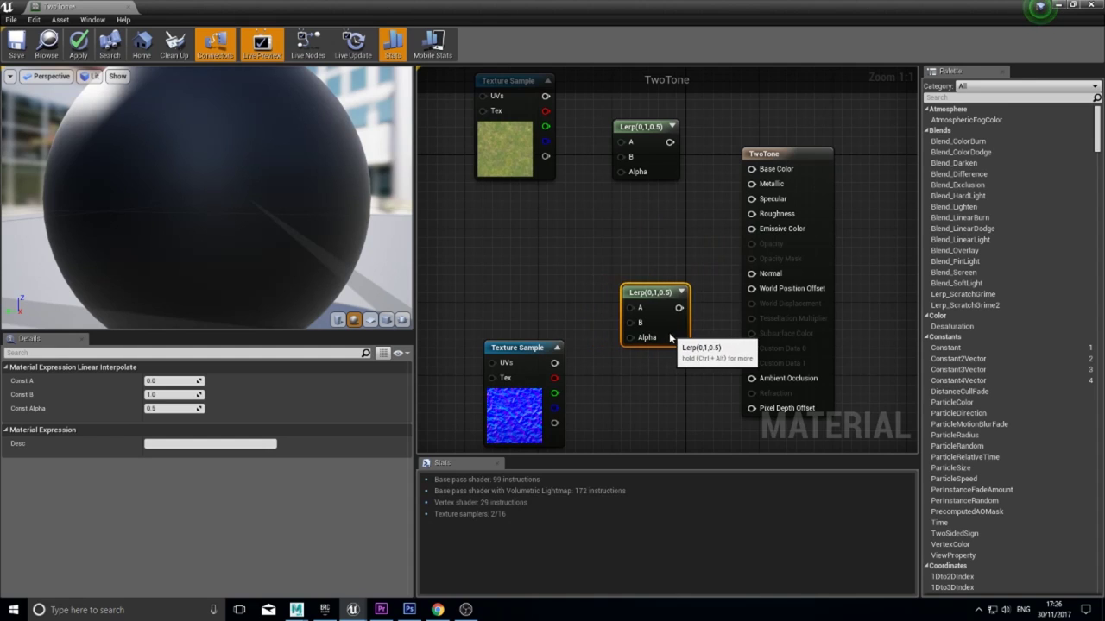
right_click_drag(595, 255, 601, 348)
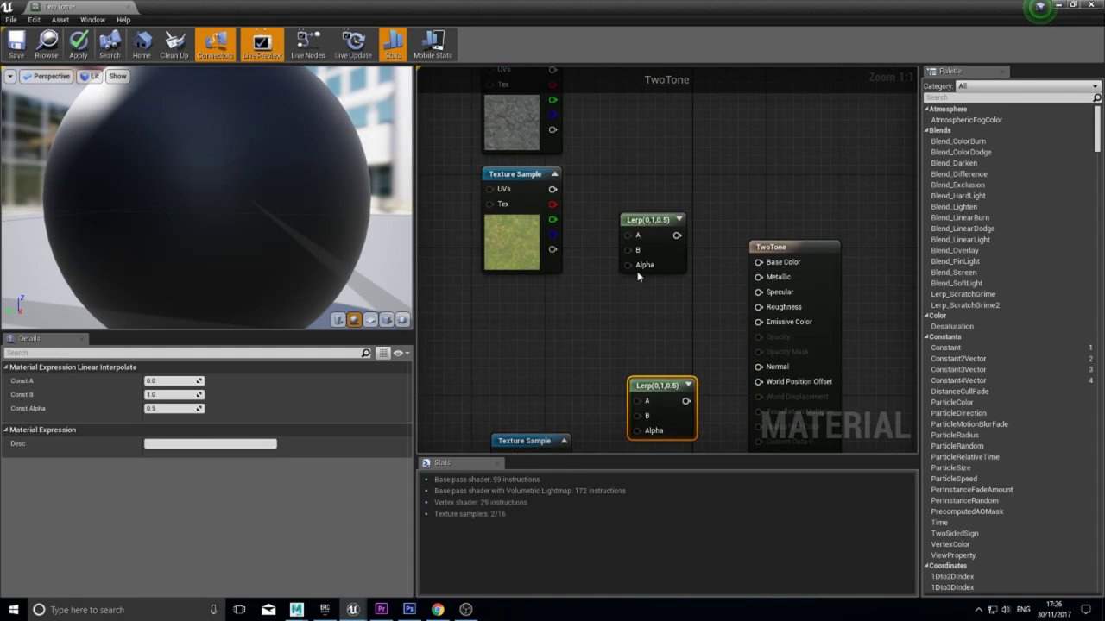
left_click_drag(656, 226, 657, 199)
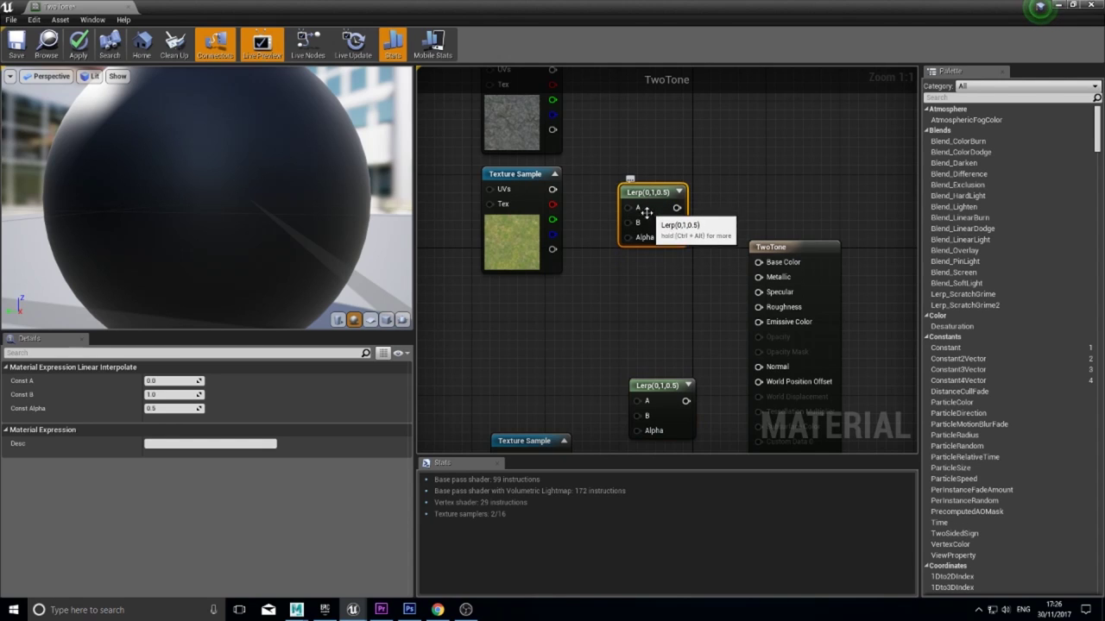
Step: Connect the rock colour texture's RGB output to input A and the grass colour texture's RGB output to input B of the upper Lerp
right_click_drag(573, 194, 575, 234)
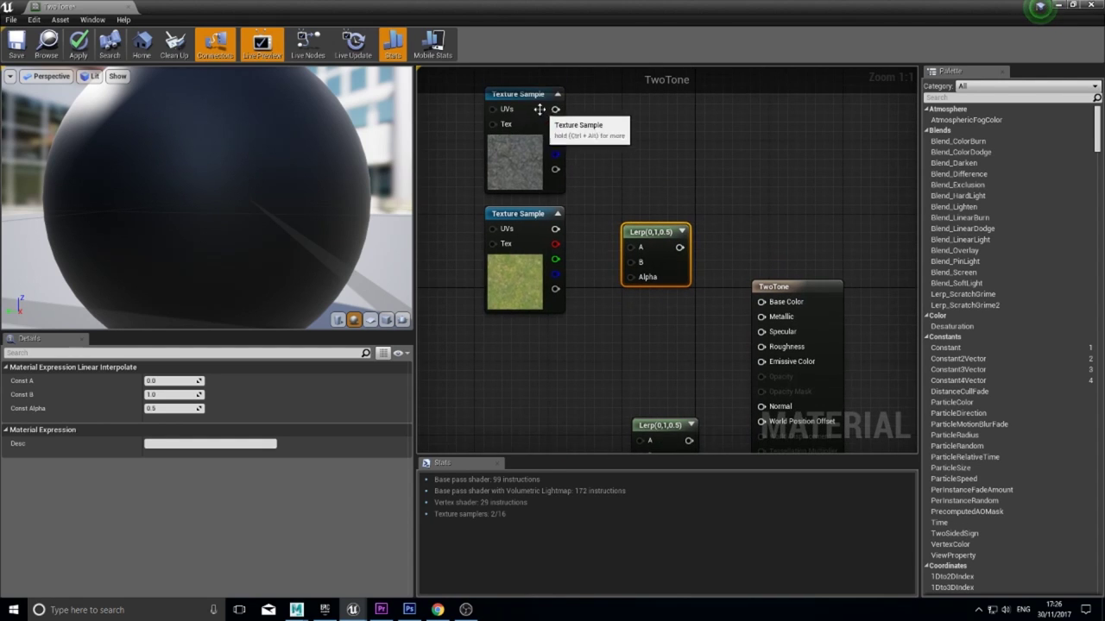
left_click(508, 164)
left_click_drag(555, 109, 634, 246)
left_click_drag(555, 229, 632, 263)
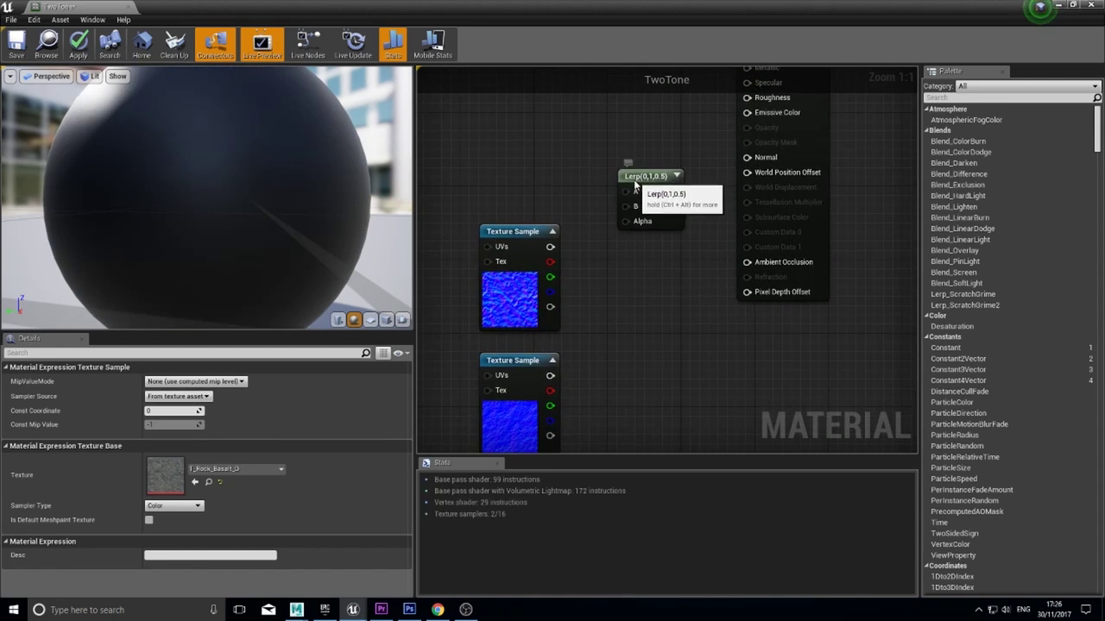
Step: Connect the rock normal map to A and the grass normal map to B of the lower Lerp, and tidy both Lerp nodes' positions
left_click_drag(629, 179, 631, 281)
right_click_drag(631, 281, 646, 235)
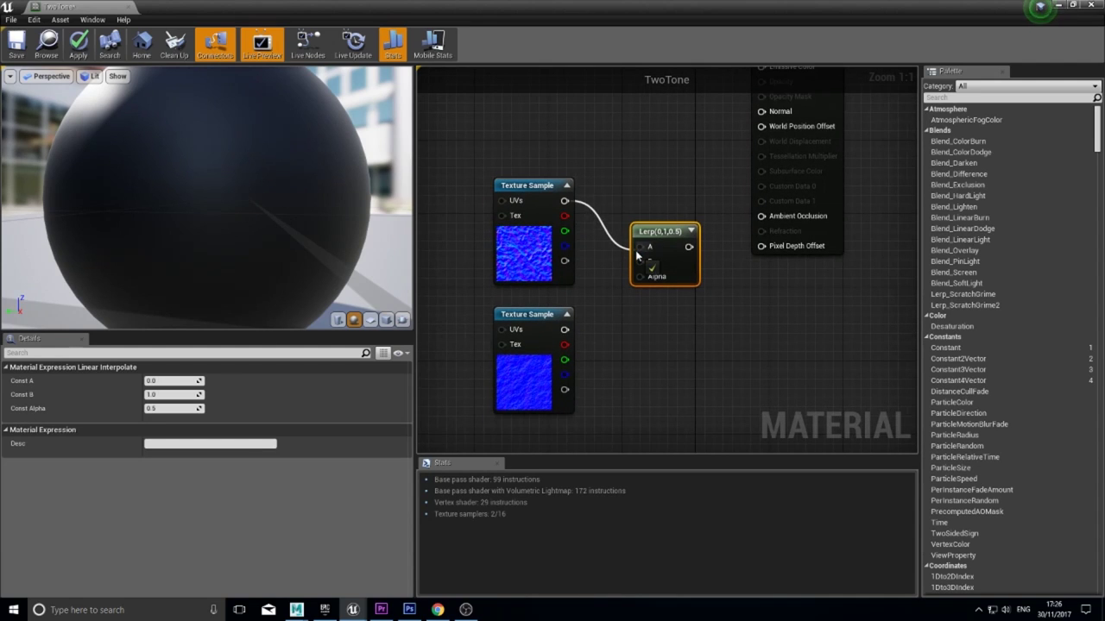
left_click_drag(637, 254, 639, 247)
left_click_drag(564, 329, 653, 151)
right_click_drag(659, 123, 636, 222)
left_click_drag(661, 131, 661, 209)
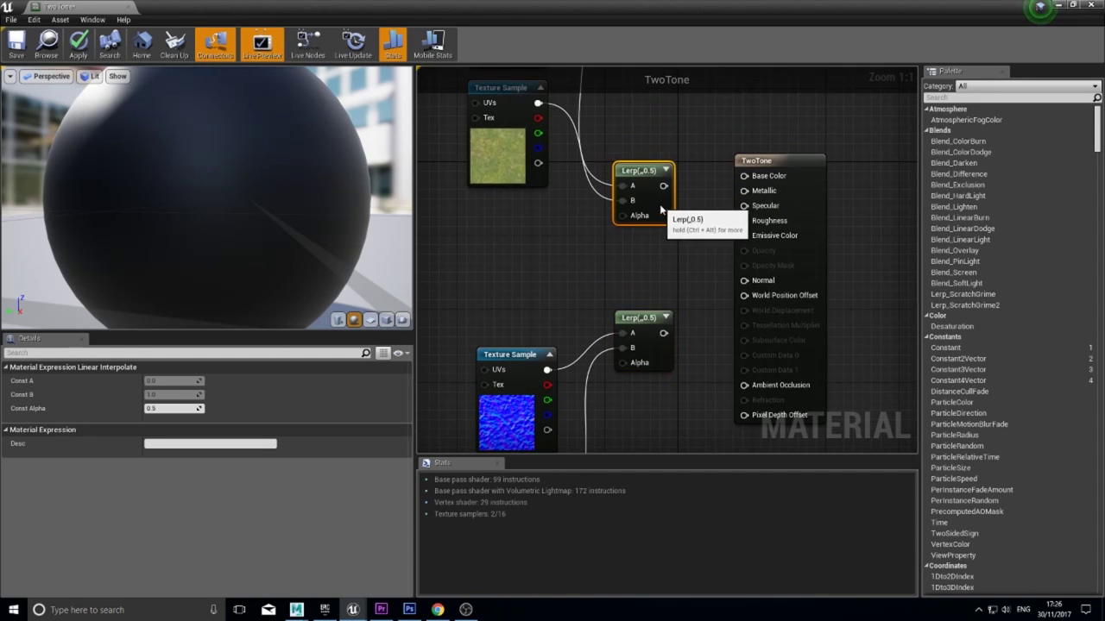
Step: Examine how the rock and grass colour textures feed the A and B inputs of the upper Lerp
right_click_drag(542, 229, 588, 219)
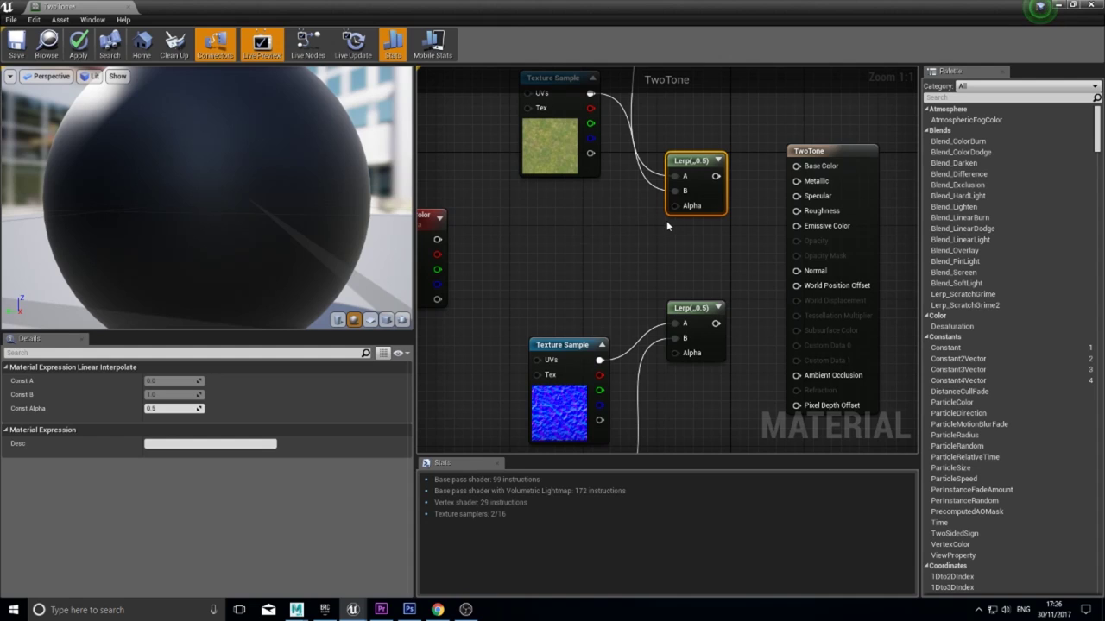
right_click_drag(631, 219, 608, 330)
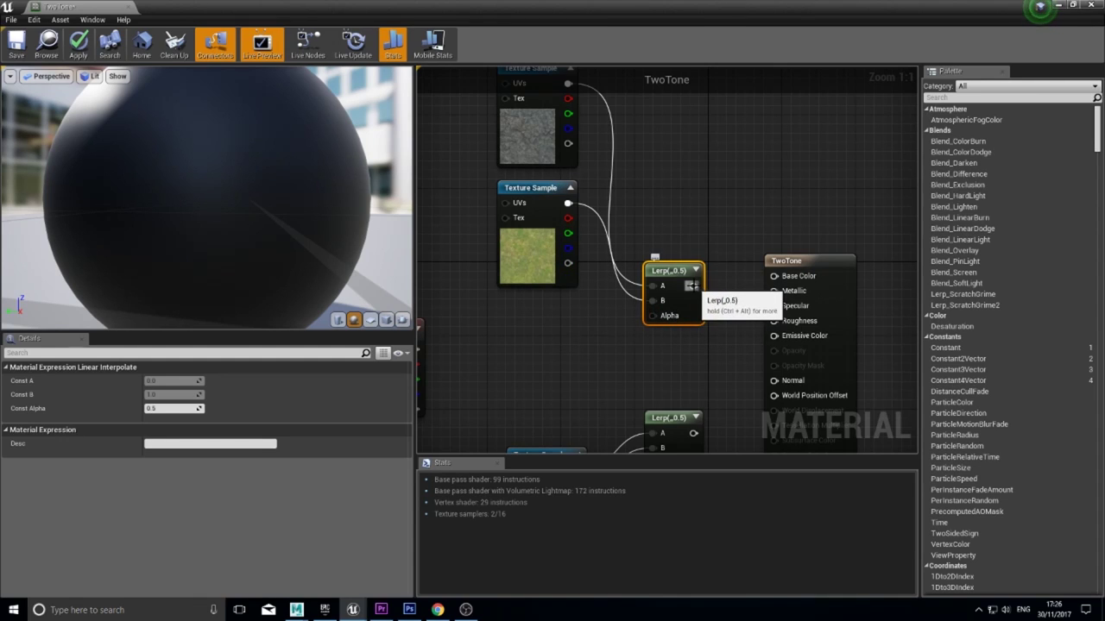
left_click_drag(693, 286, 710, 288)
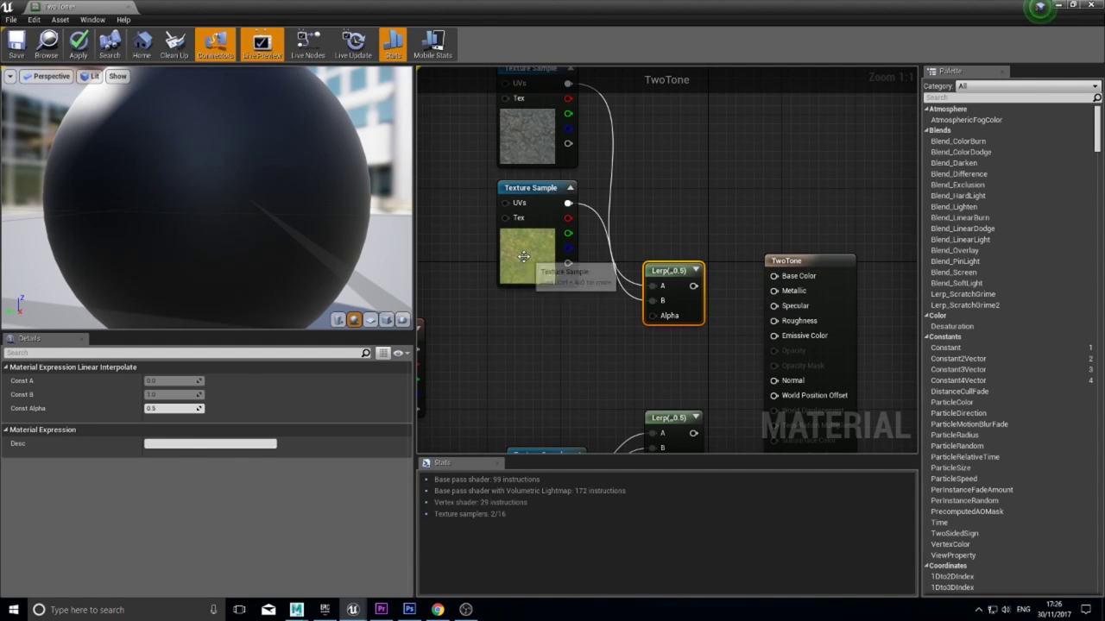
left_click(525, 130)
left_click(523, 269)
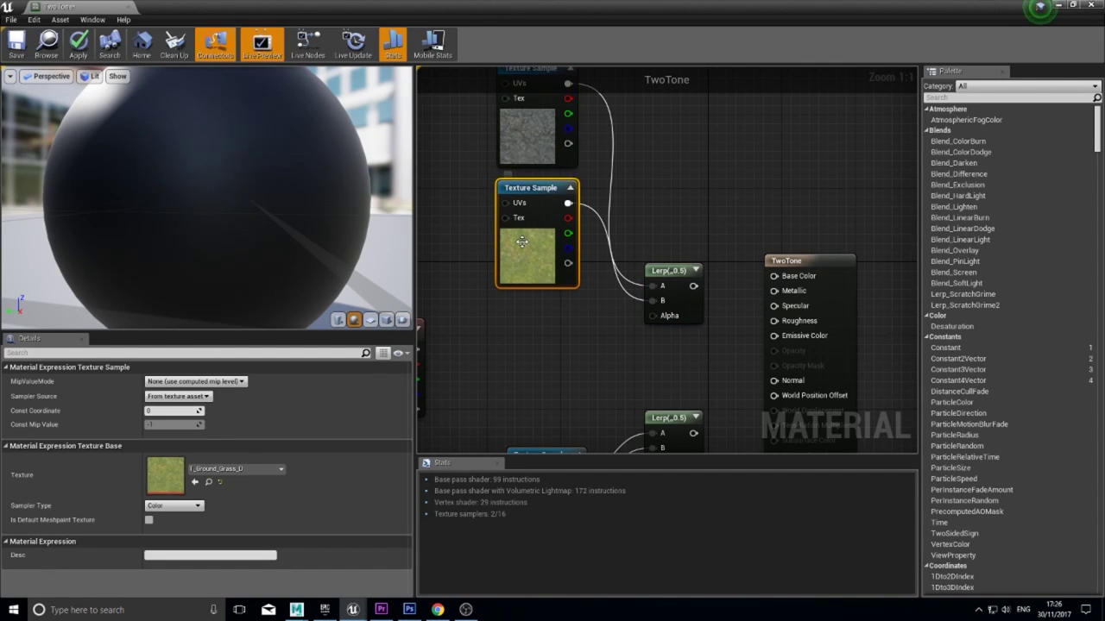
left_click(521, 149)
left_click(528, 253)
Step: Connect the Vertex Color node's RGB output to the Alpha inputs of both the colour Lerp and the normal Lerp
right_click_drag(496, 312, 574, 289)
left_click_drag(493, 325, 658, 313)
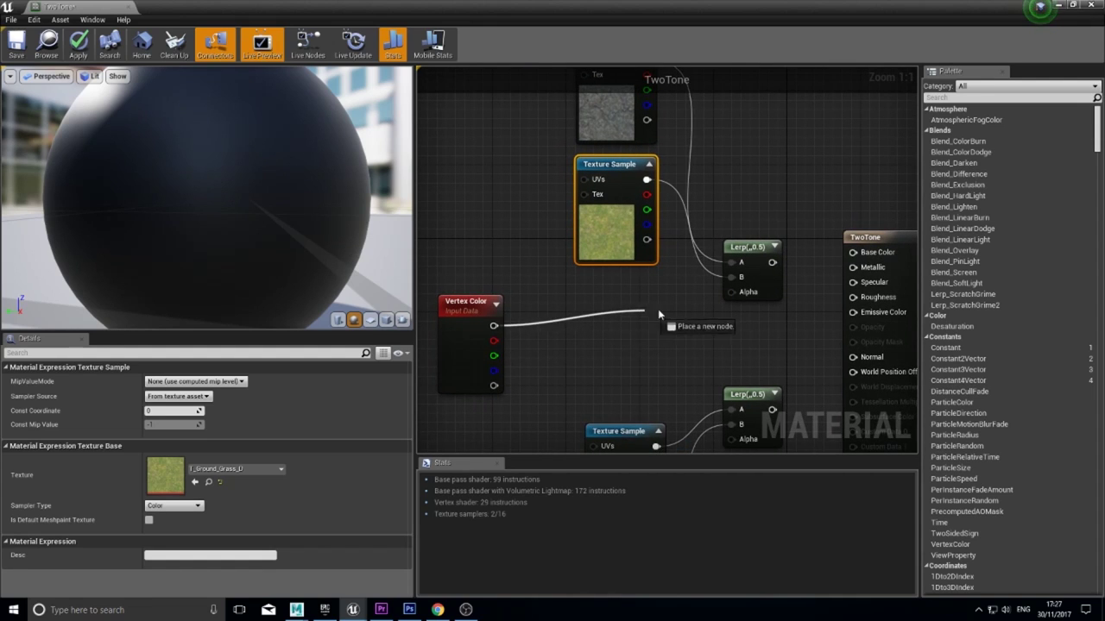
left_click_drag(741, 301, 740, 296)
left_click_drag(496, 331, 495, 334)
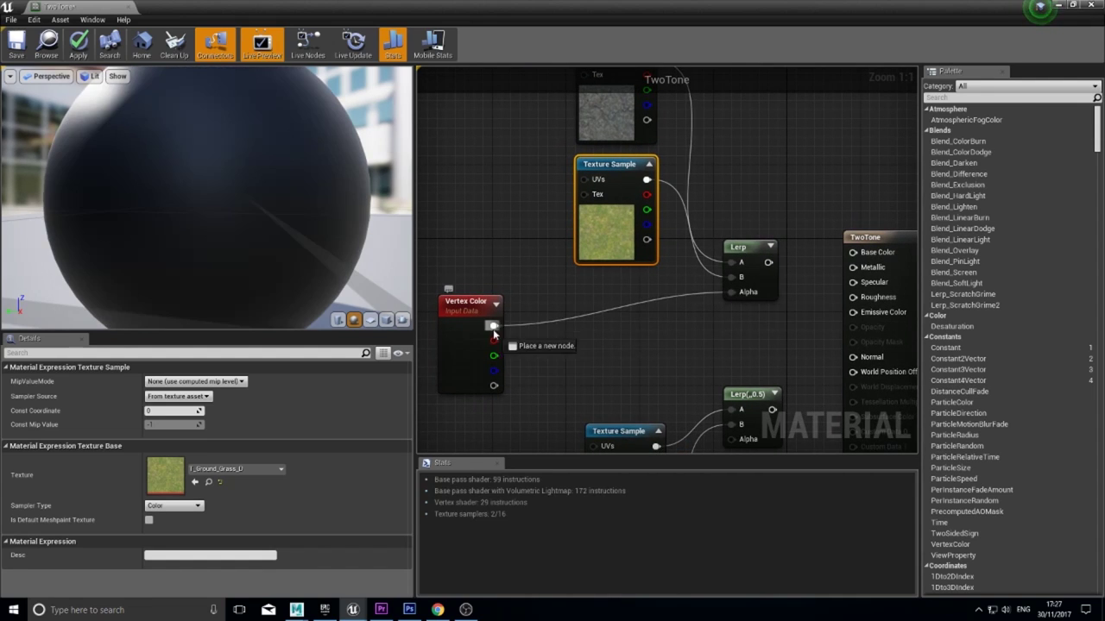
left_click_drag(693, 418, 730, 278)
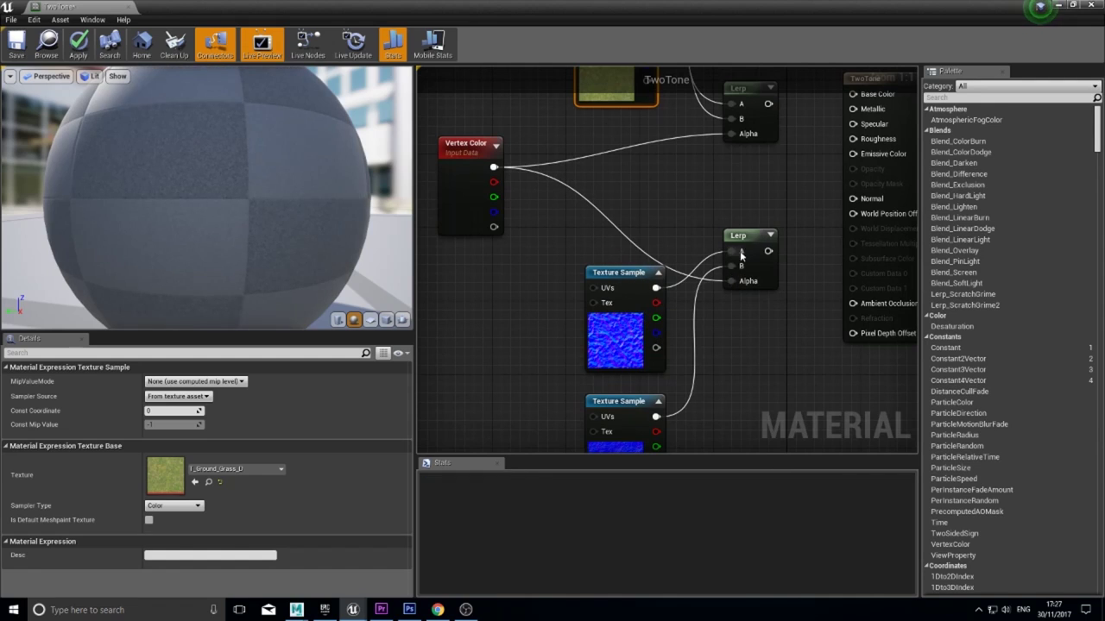
left_click(744, 239)
Step: Connect the colour Lerp's output to Base Color and the normal Lerp's output to Normal on the TwoTone node
right_click_drag(718, 196, 616, 274)
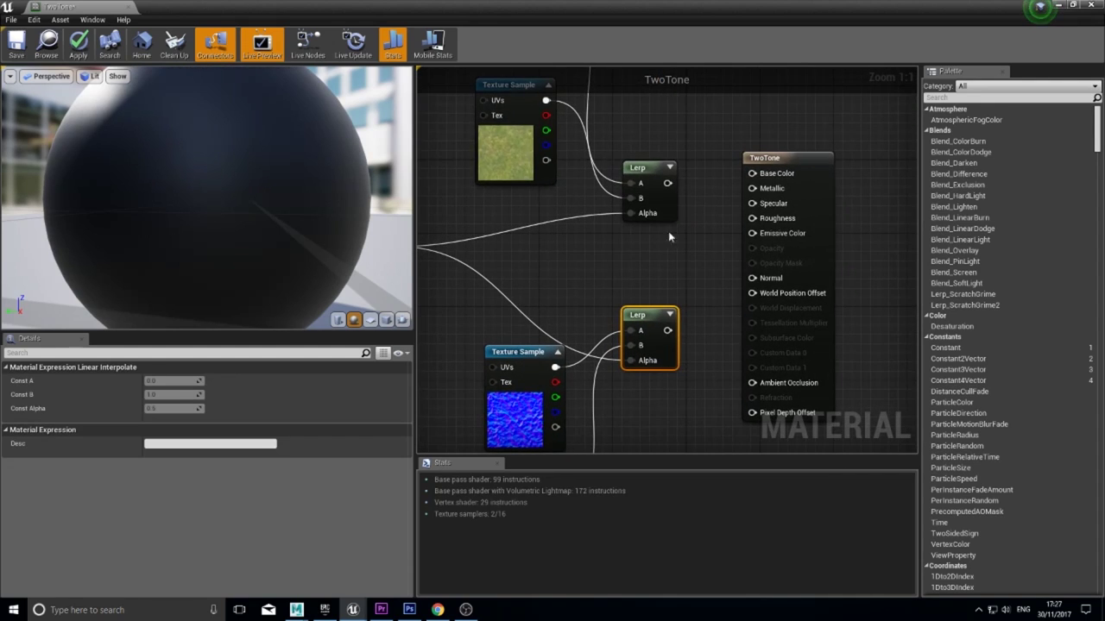
left_click_drag(667, 183, 753, 174)
left_click_drag(667, 330, 753, 278)
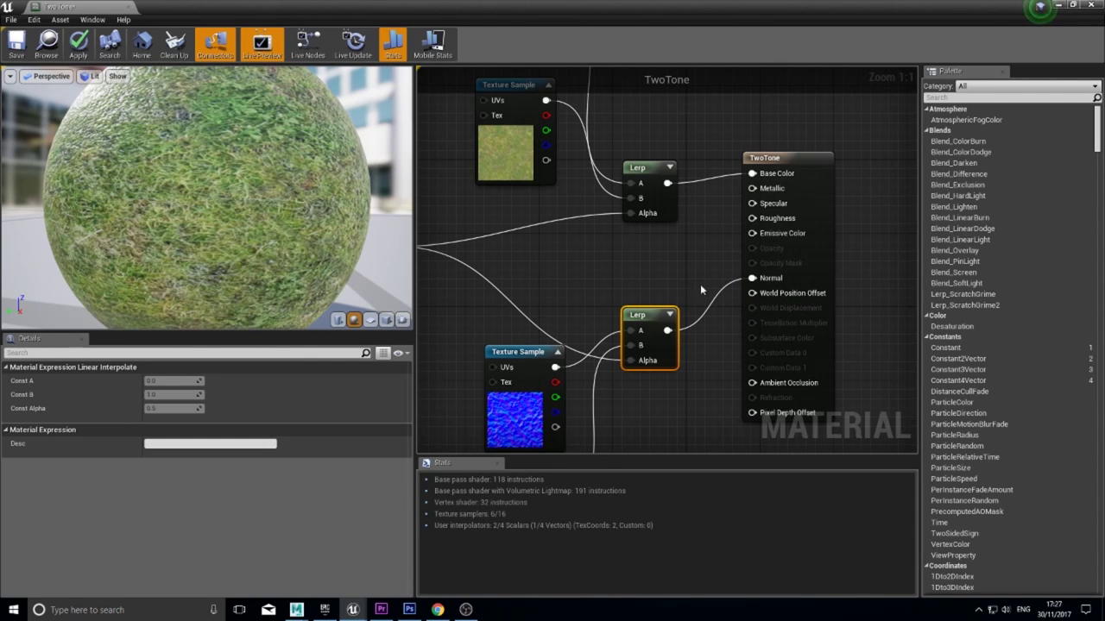
Step: Disconnect both Lerps from the TwoTone node's Normal and Base Color inputs and inspect the bare preview sphere
left_click(753, 278, "alt")
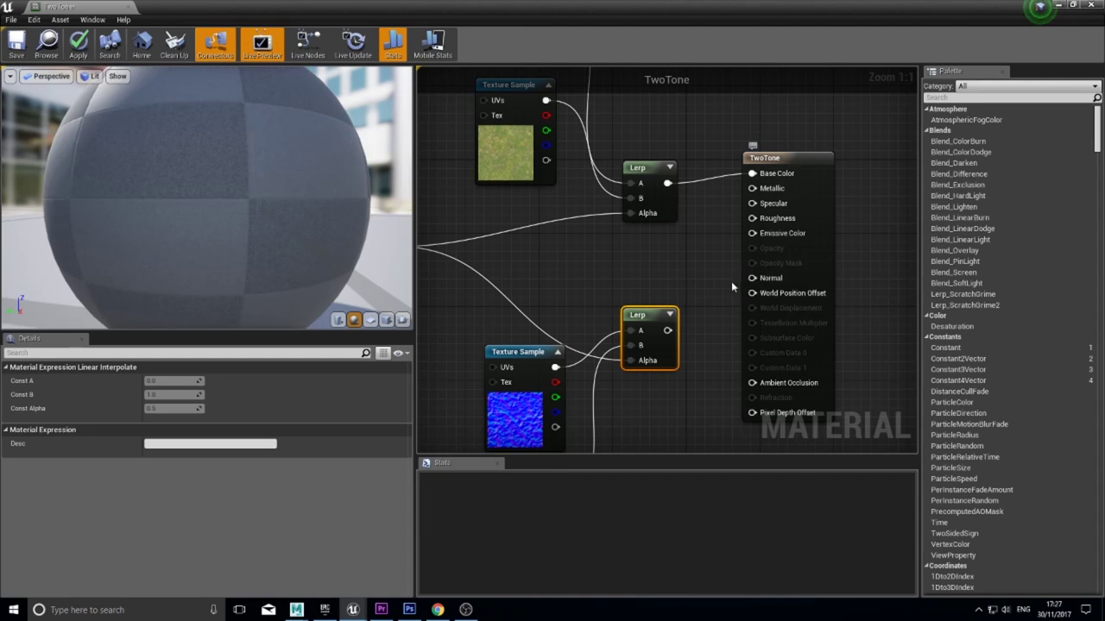
left_click(751, 173, "alt")
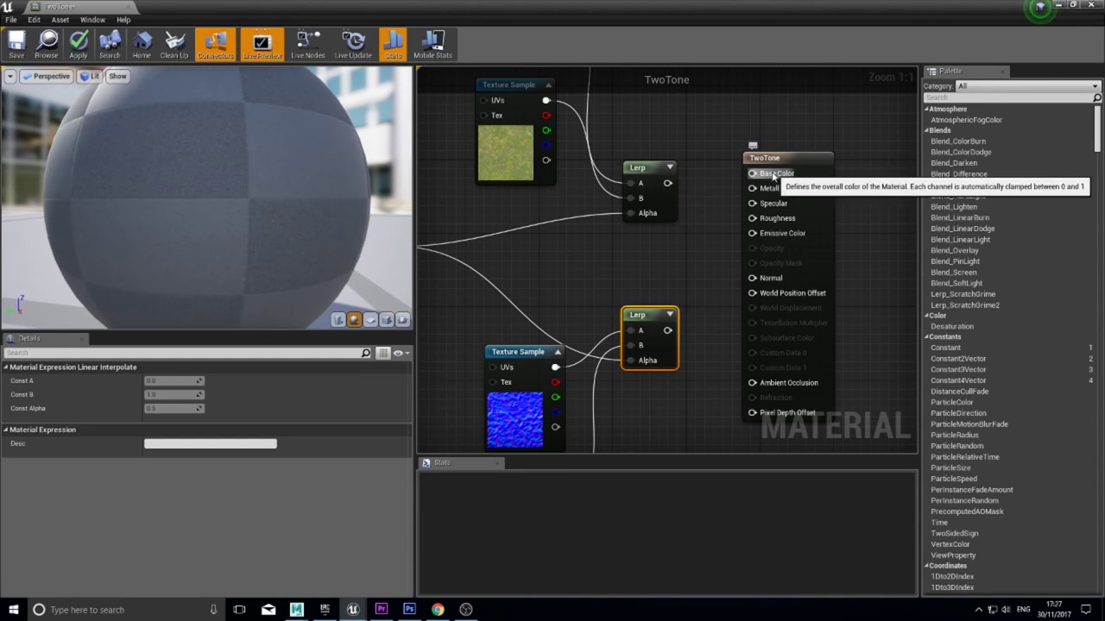
left_click_drag(288, 188, 298, 191)
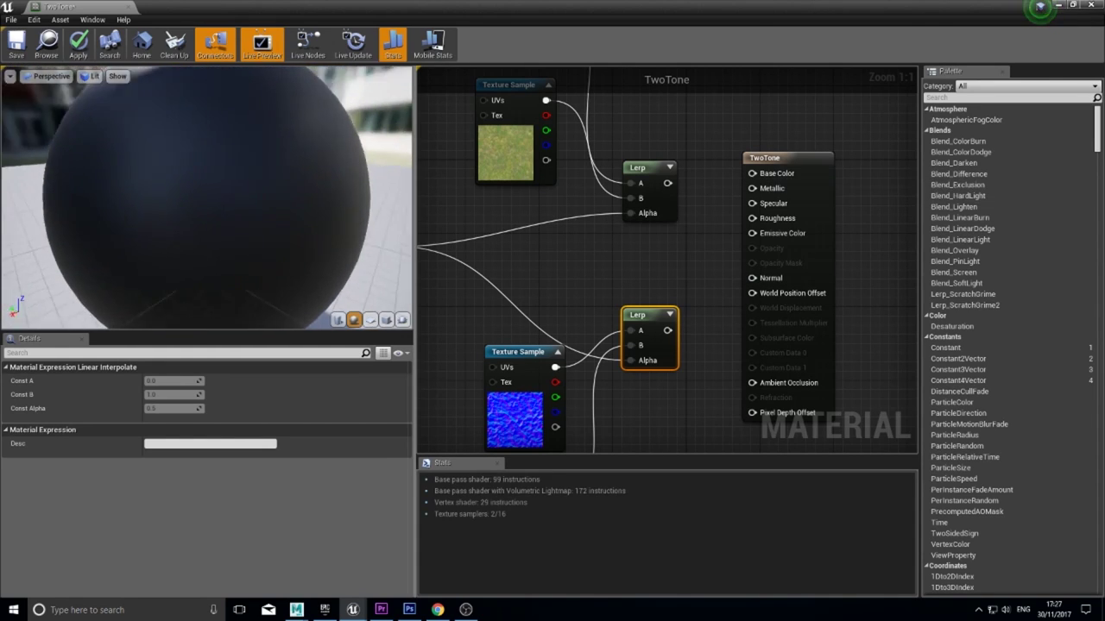
left_click_drag(207, 207, 289, 201)
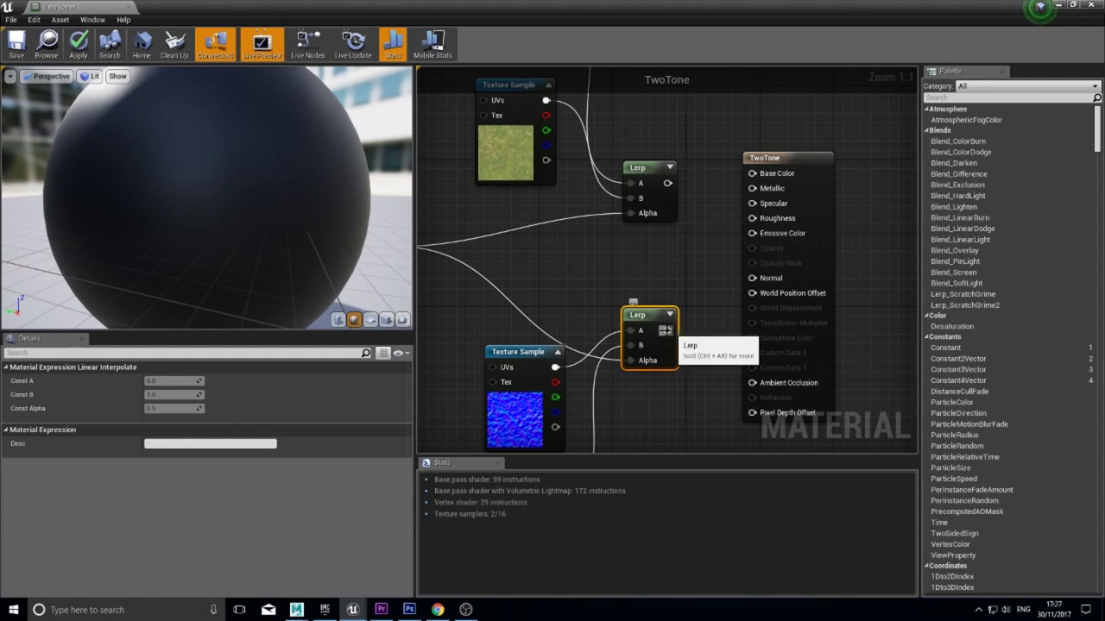
Step: Connect the normal Lerp to Normal and the colour Lerp to Base Color, inspecting the preview sphere after each connection
left_click_drag(666, 330, 752, 278)
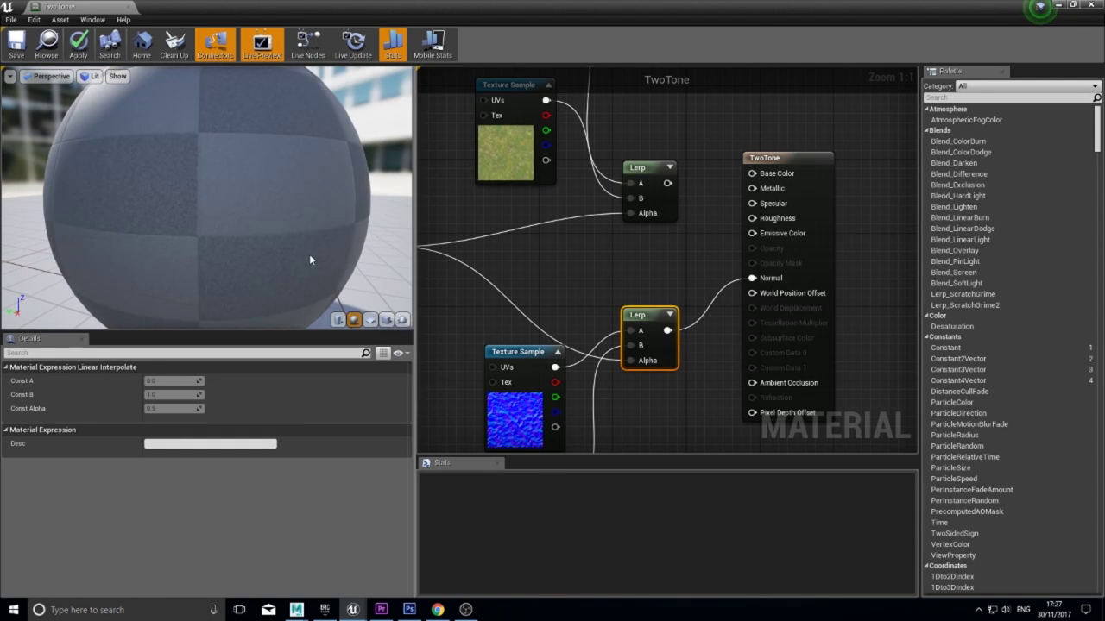
left_click_drag(292, 221, 199, 226)
mouse_move(281, 200)
left_mouse_down()
mouse_move(341, 216)
mouse_move(292, 200)
left_mouse_up()
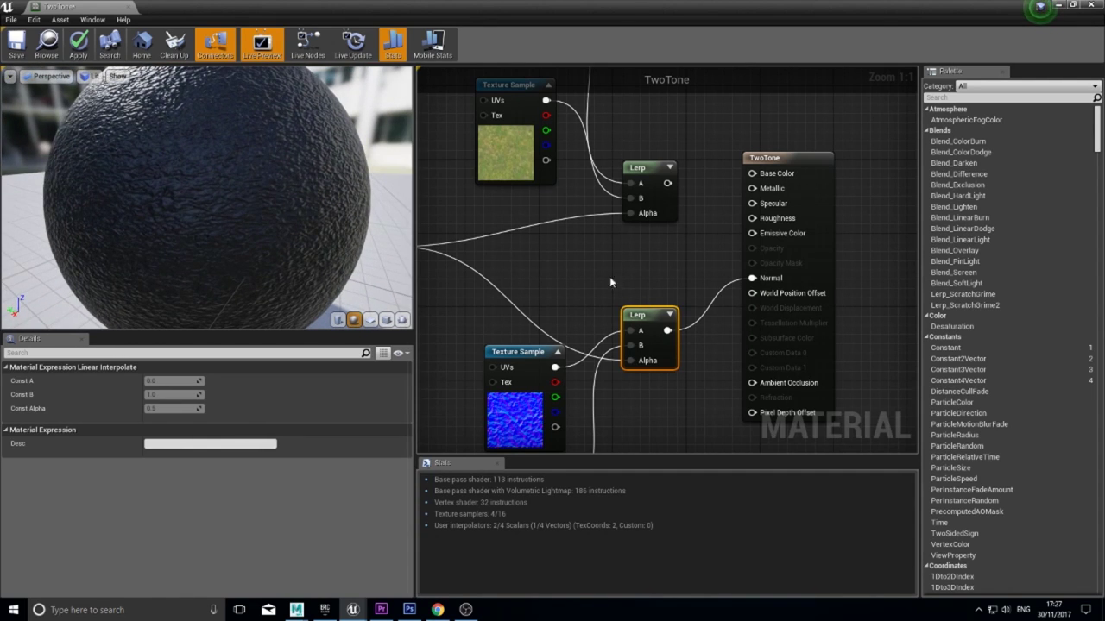
mouse_move(368, 276)
left_mouse_down()
mouse_move(328, 272)
mouse_move(368, 276)
left_mouse_up()
left_click_drag(667, 183, 752, 173)
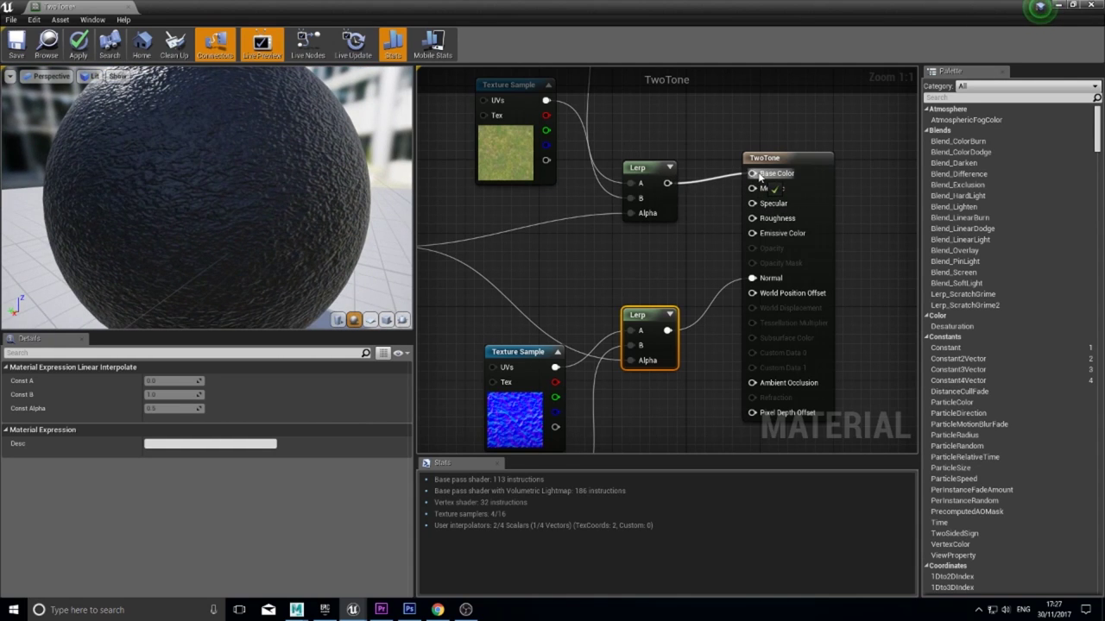
left_click_drag(336, 195, 285, 211)
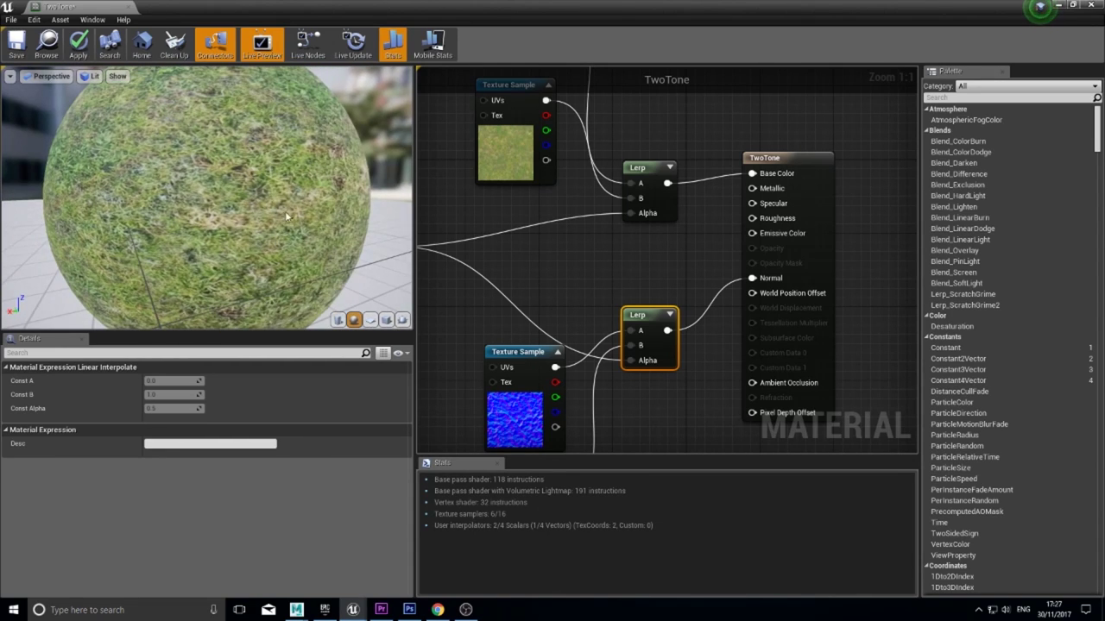
Step: Move the TwoTone node farther away from the two Lerp nodes to make room for more inputs
right_click_drag(662, 263, 559, 267)
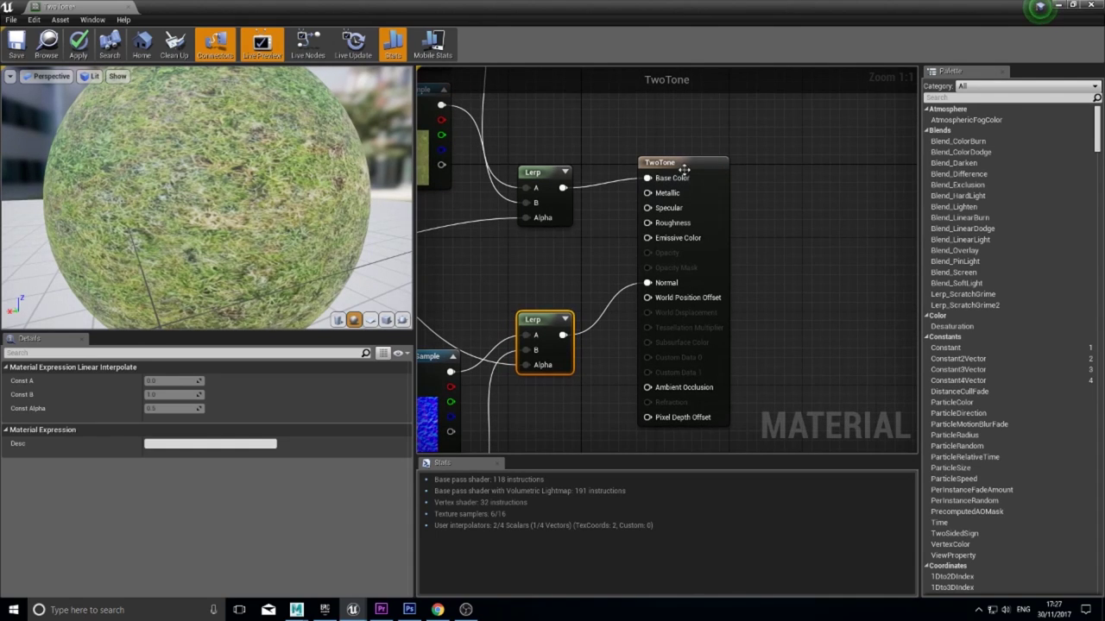
left_click_drag(688, 169, 735, 173)
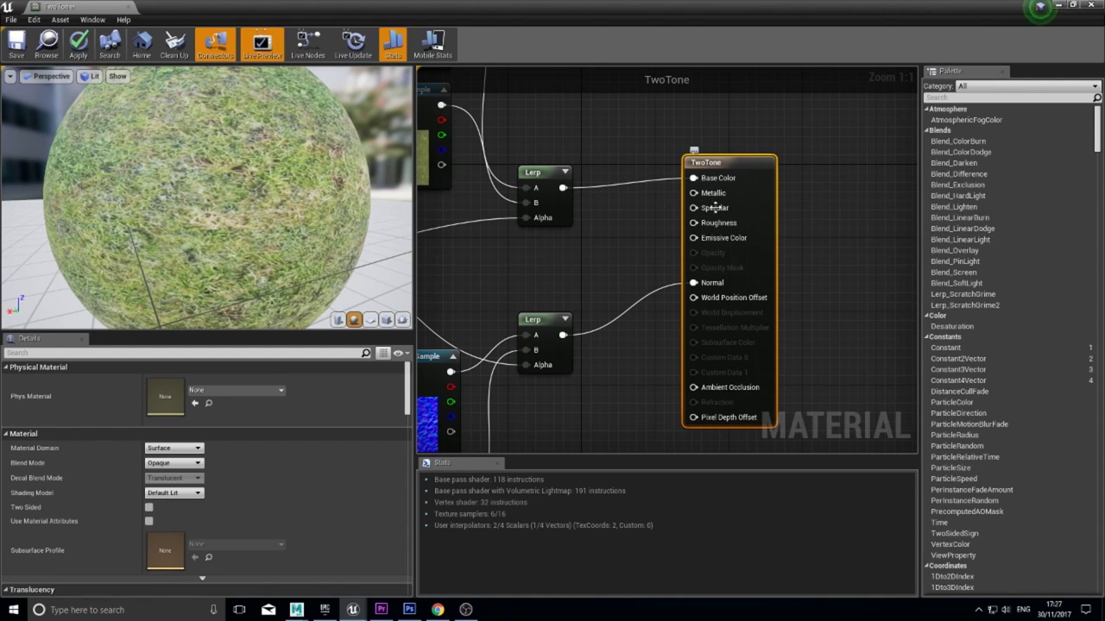
left_click_drag(734, 178, 761, 177)
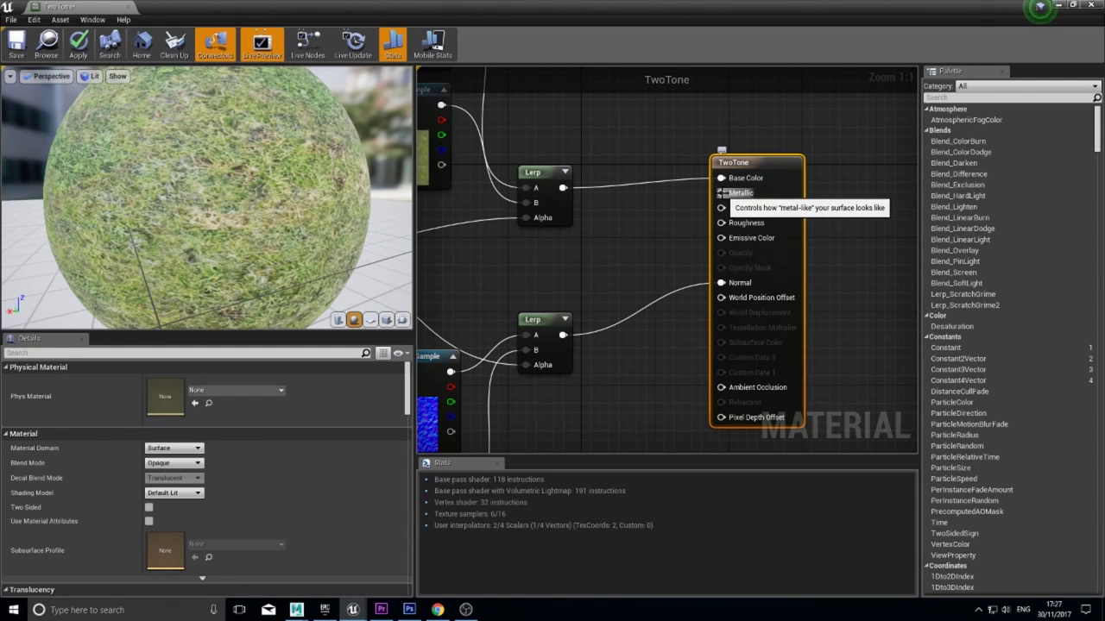
Step: Add a Constant node with value 0 feeding both Metallic and Specular on TwoTone, and place it between the Lerp and TwoTone
left_click_drag(721, 208, 669, 217)
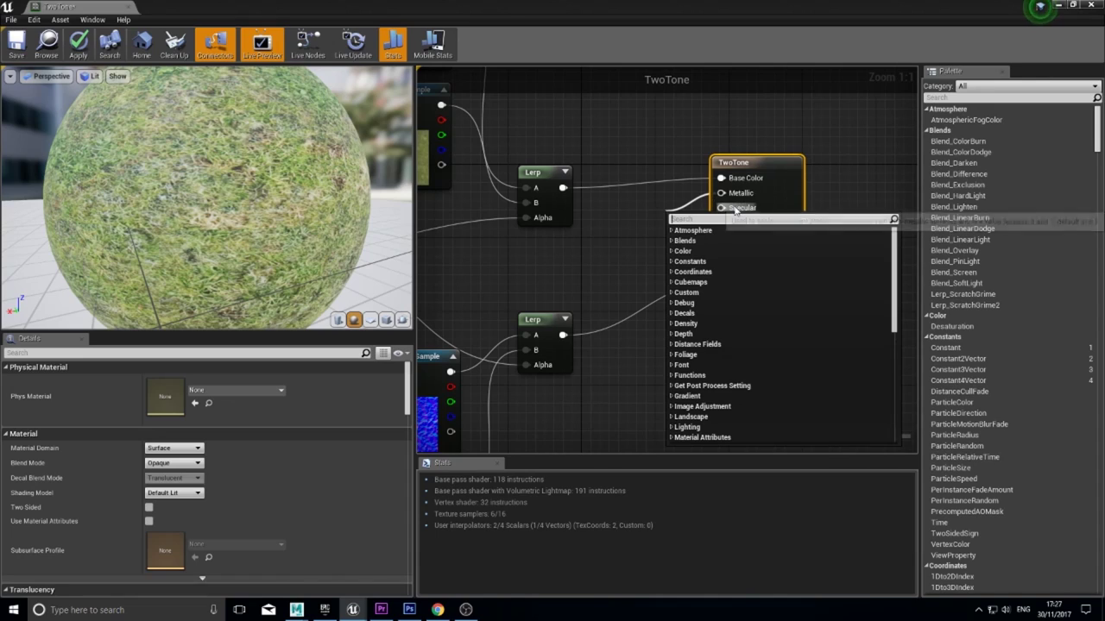
type("cont")
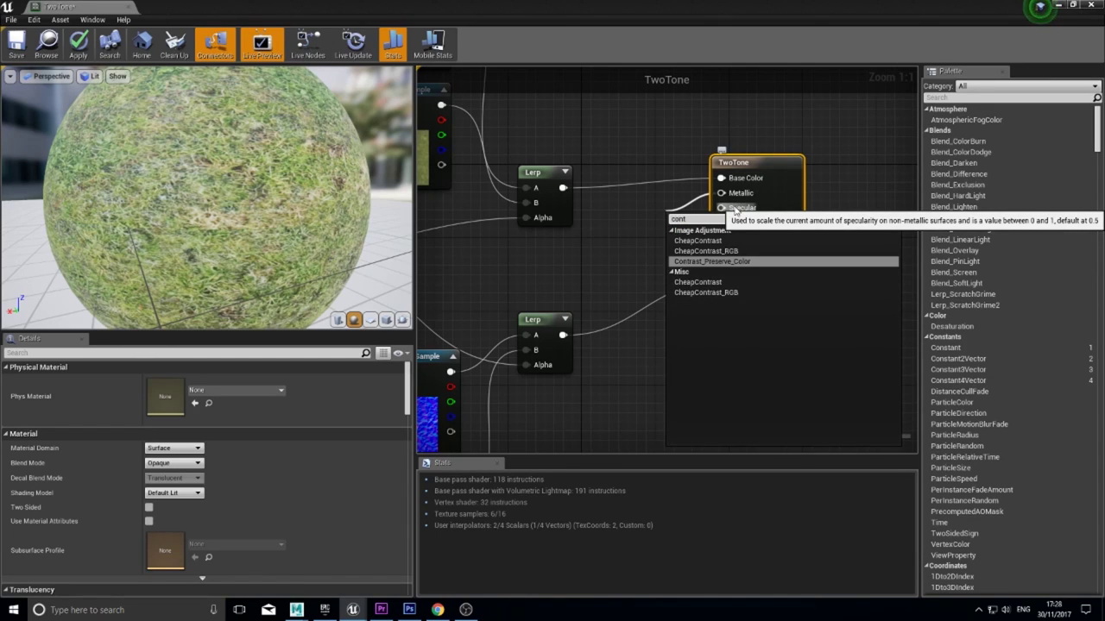
key("BackSpace")
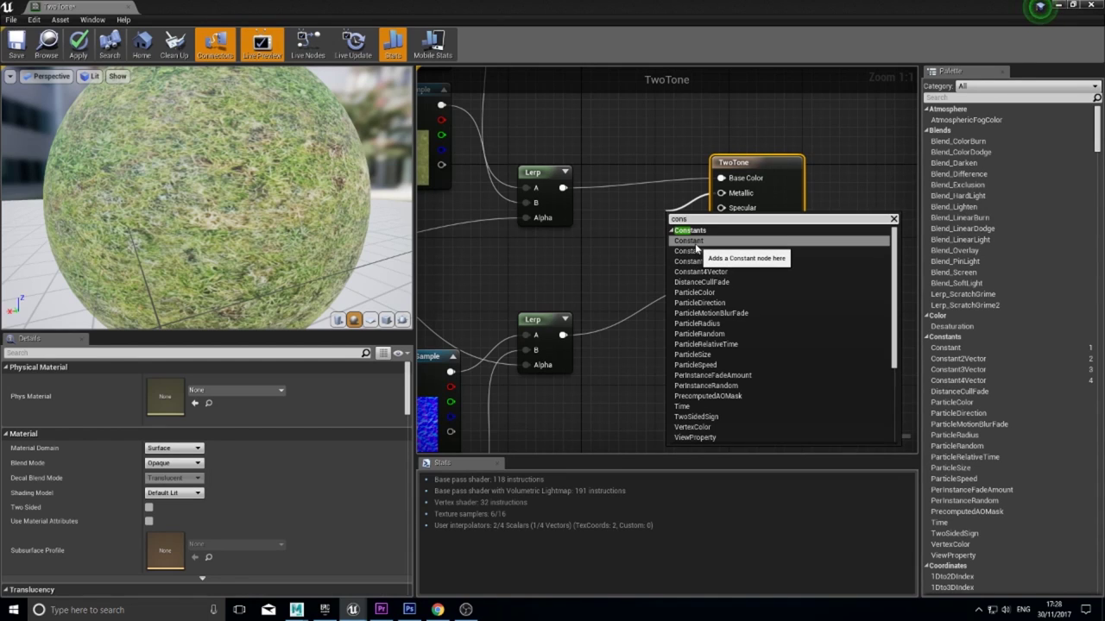
left_click(696, 247)
left_click_drag(677, 226, 649, 206)
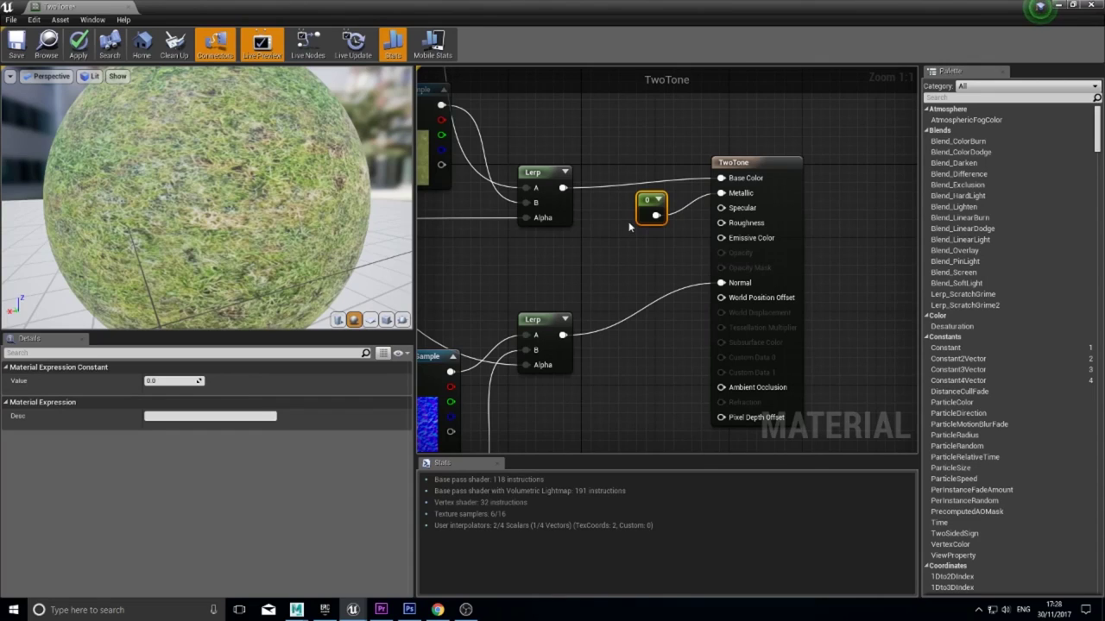
left_click_drag(656, 215, 733, 212)
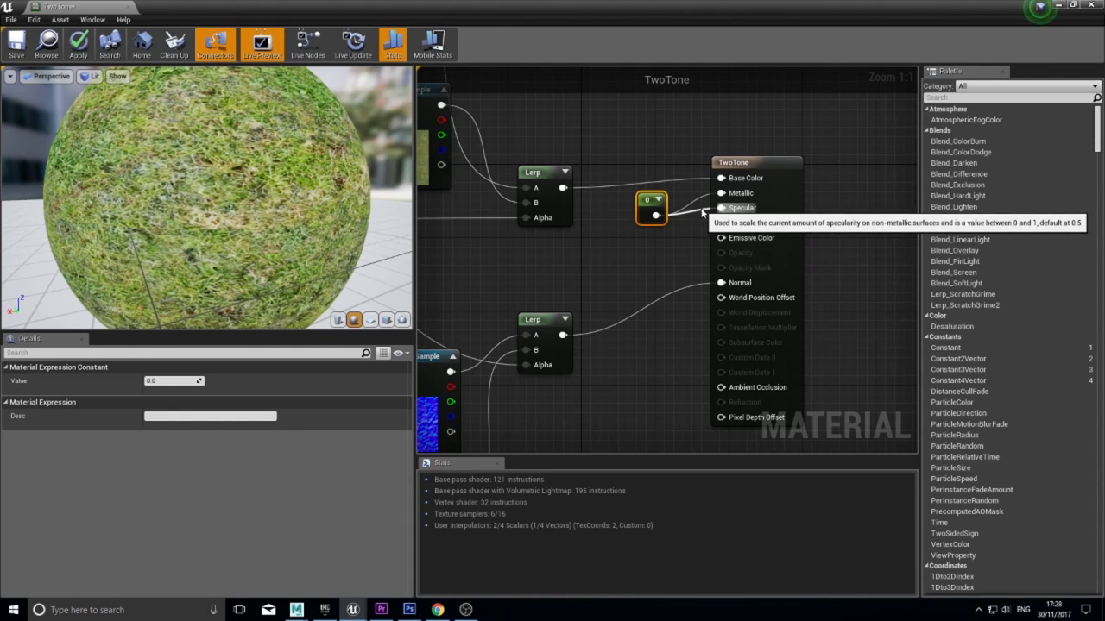
left_click_drag(704, 212, 652, 216)
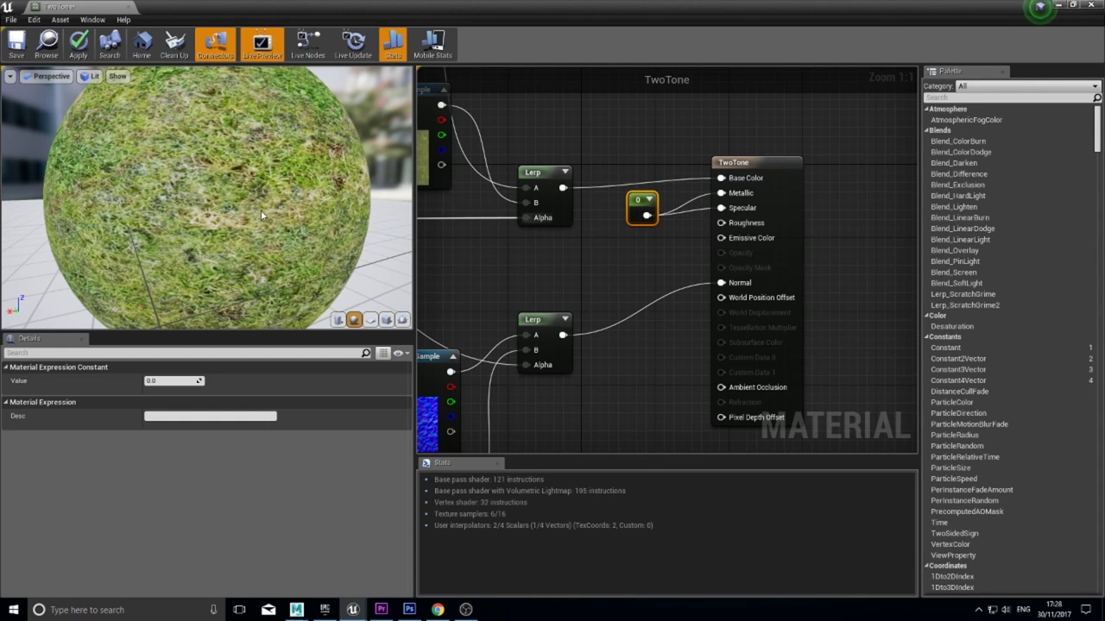
mouse_move(183, 211)
left_mouse_down()
mouse_move(175, 222)
mouse_move(197, 222)
mouse_move(200, 204)
left_mouse_up()
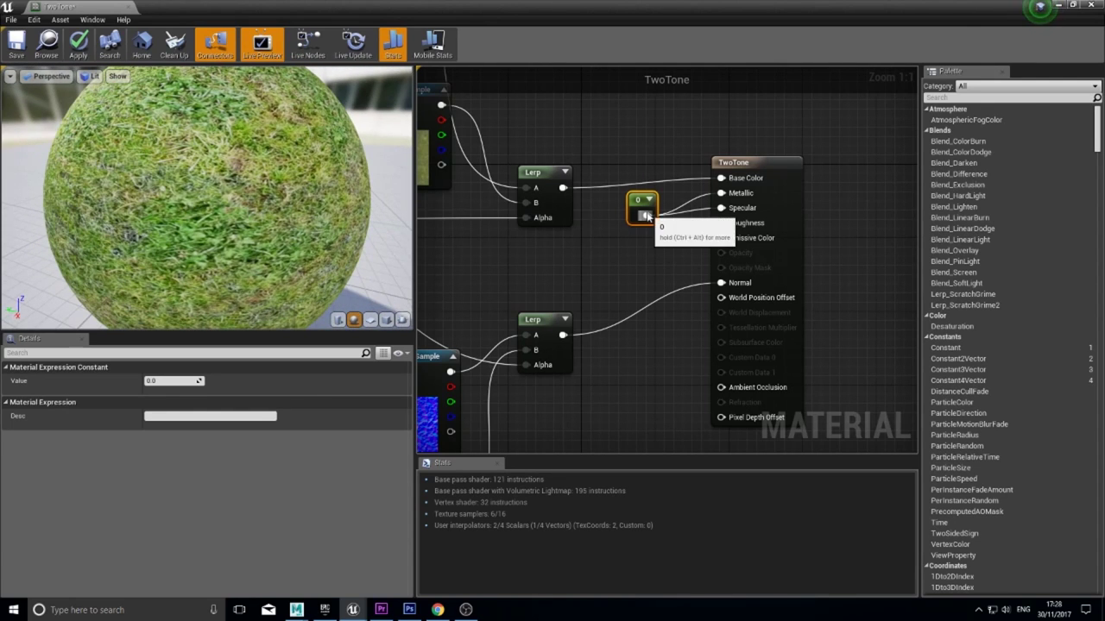
left_click_drag(631, 221, 631, 212)
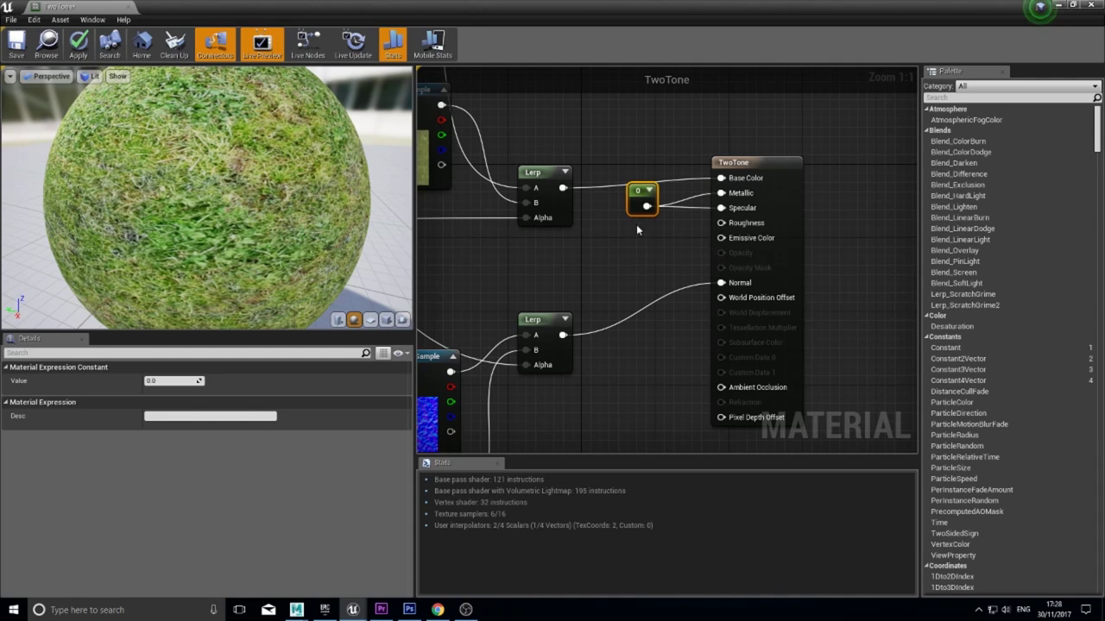
Step: Add a second Constant node feeding TwoTone's Roughness, place it below the first one and set its value to 1
left_click_drag(724, 223, 650, 264)
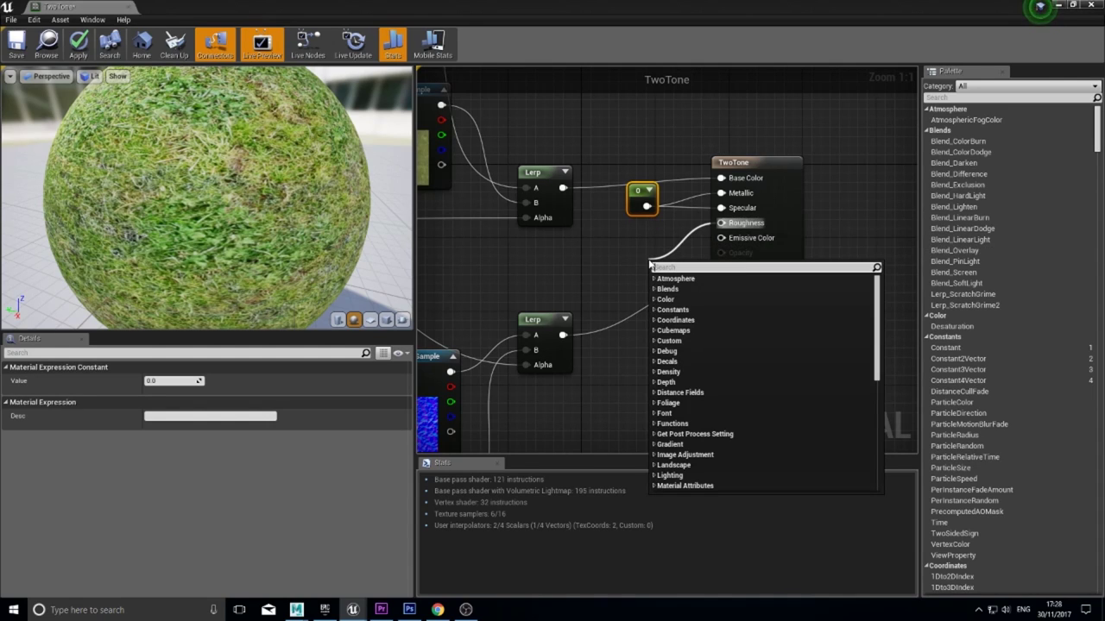
type("constant")
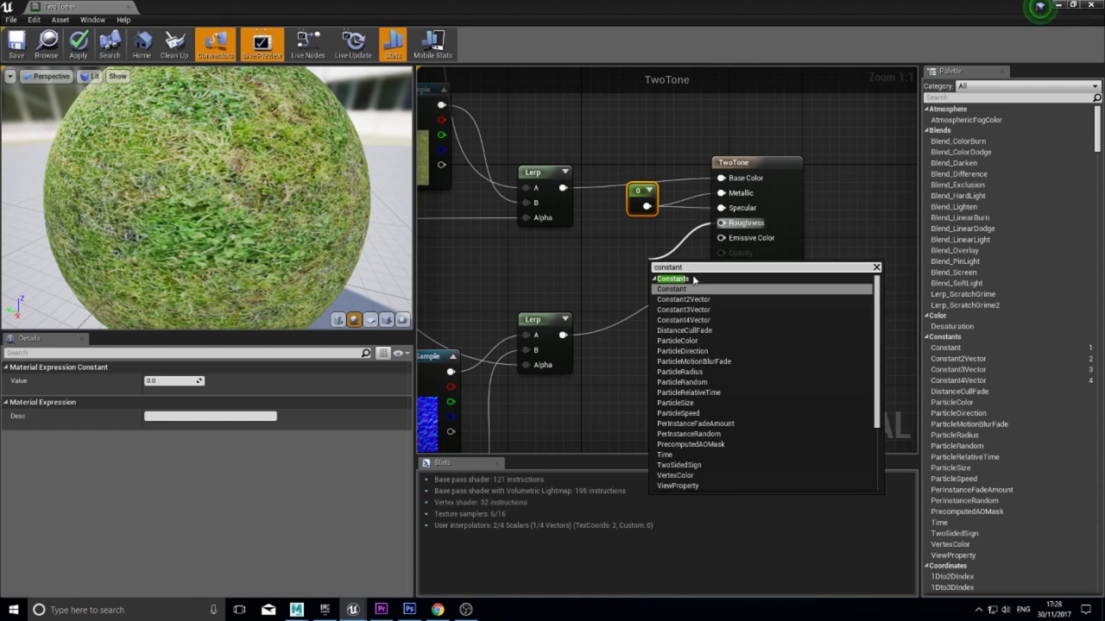
left_click(693, 288)
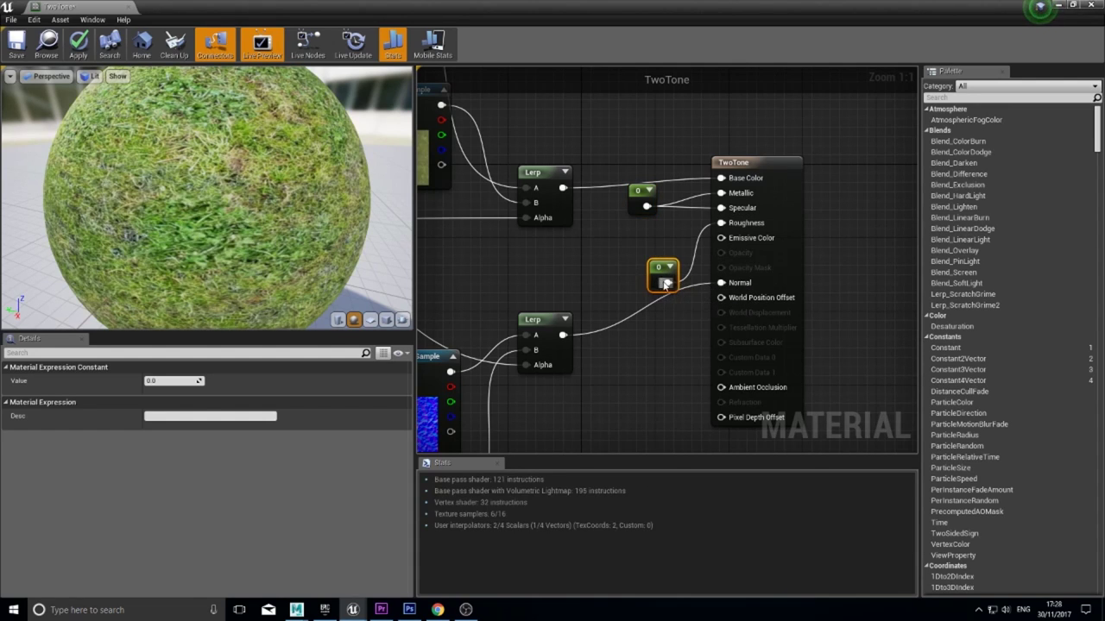
left_click_drag(665, 283, 645, 261)
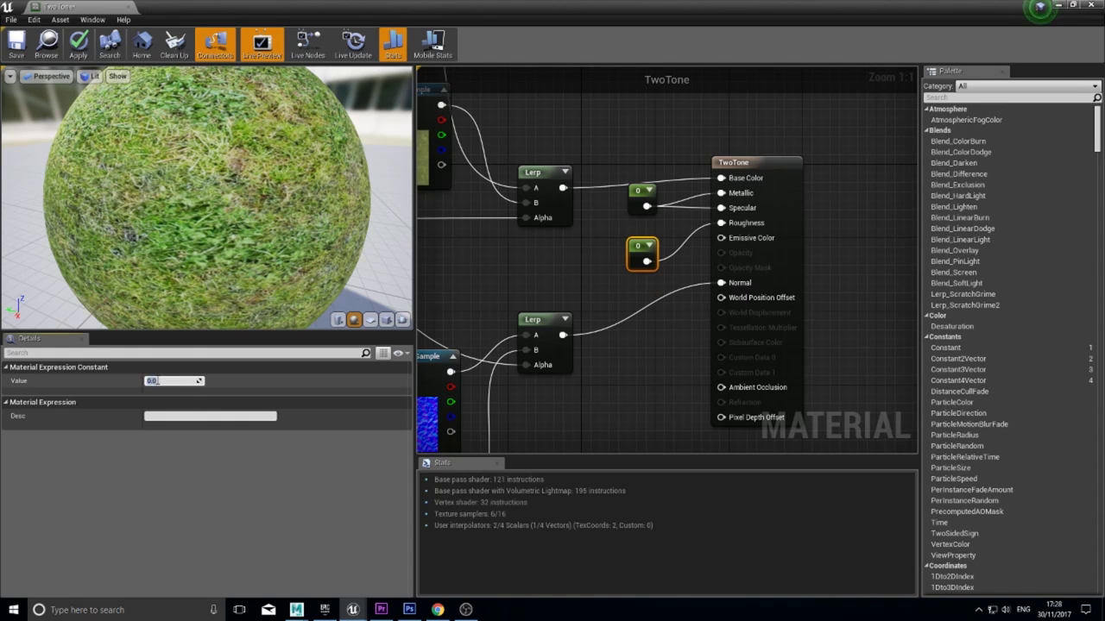
type("1")
key("Return")
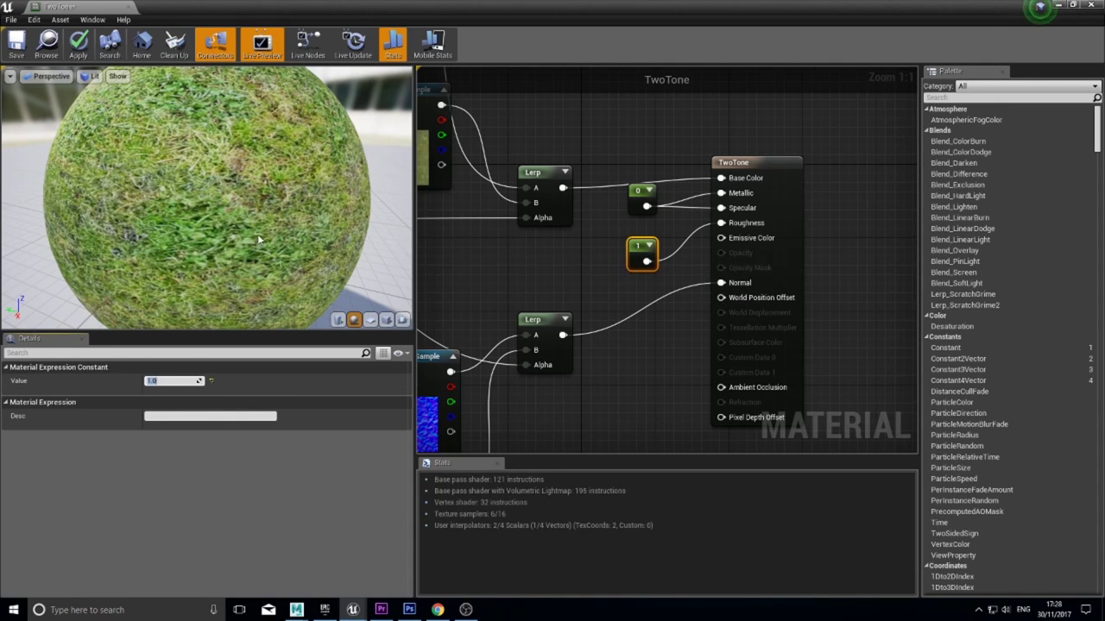
Step: Examine the grass surface and its reflections on the preview sphere from several angles and distances
left_click_drag(243, 178, 230, 179)
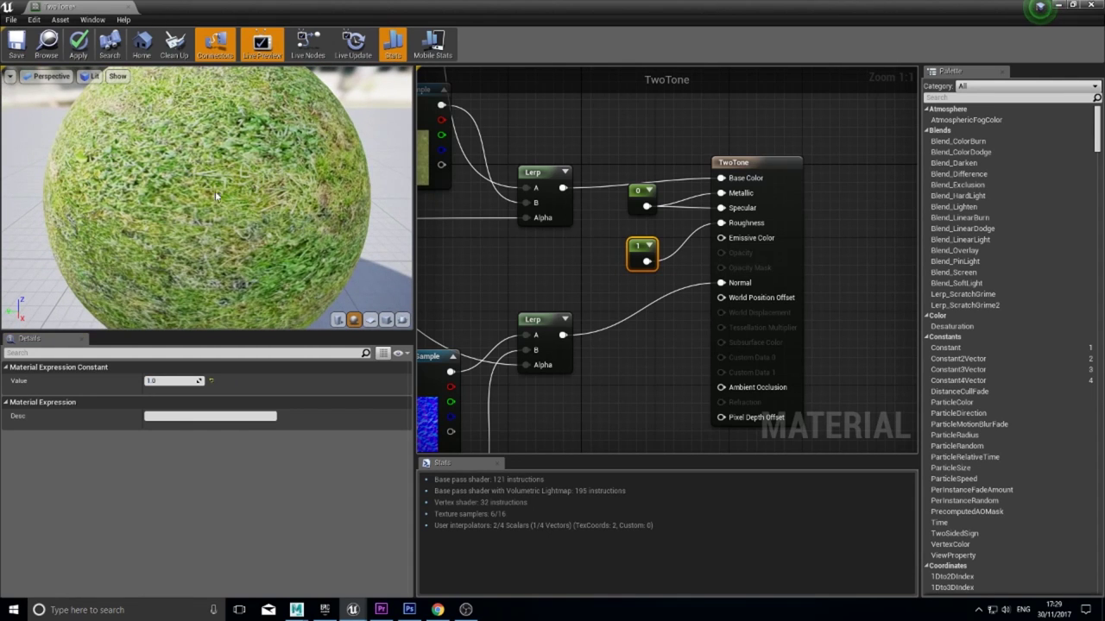
left_click_drag(249, 173, 264, 223)
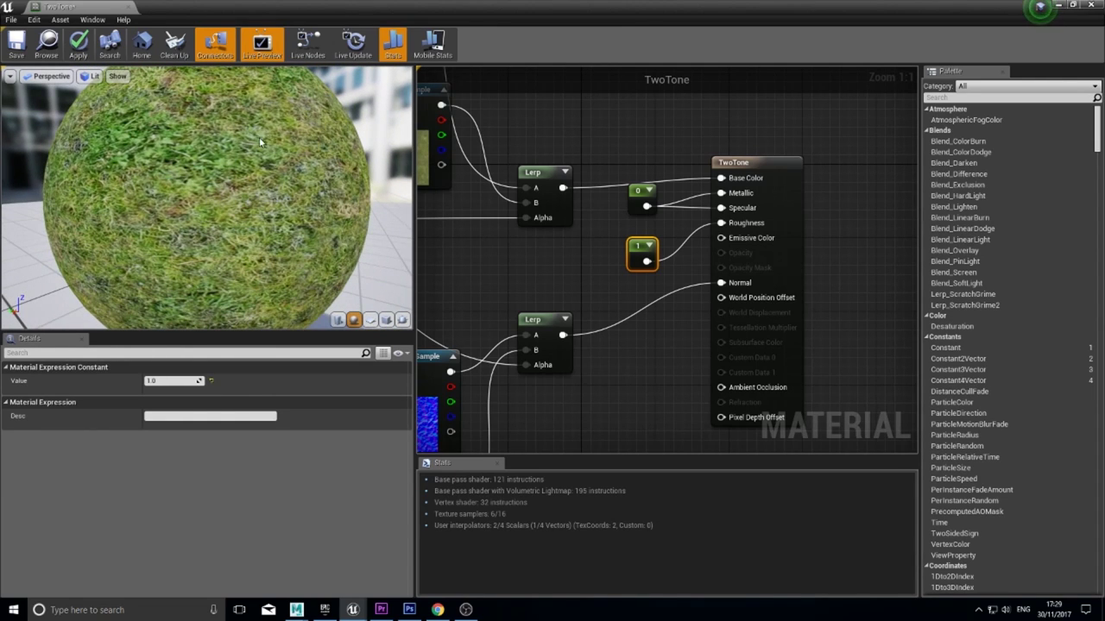
left_click_drag(260, 142, 158, 41)
left_click_drag(148, 110, 170, 131)
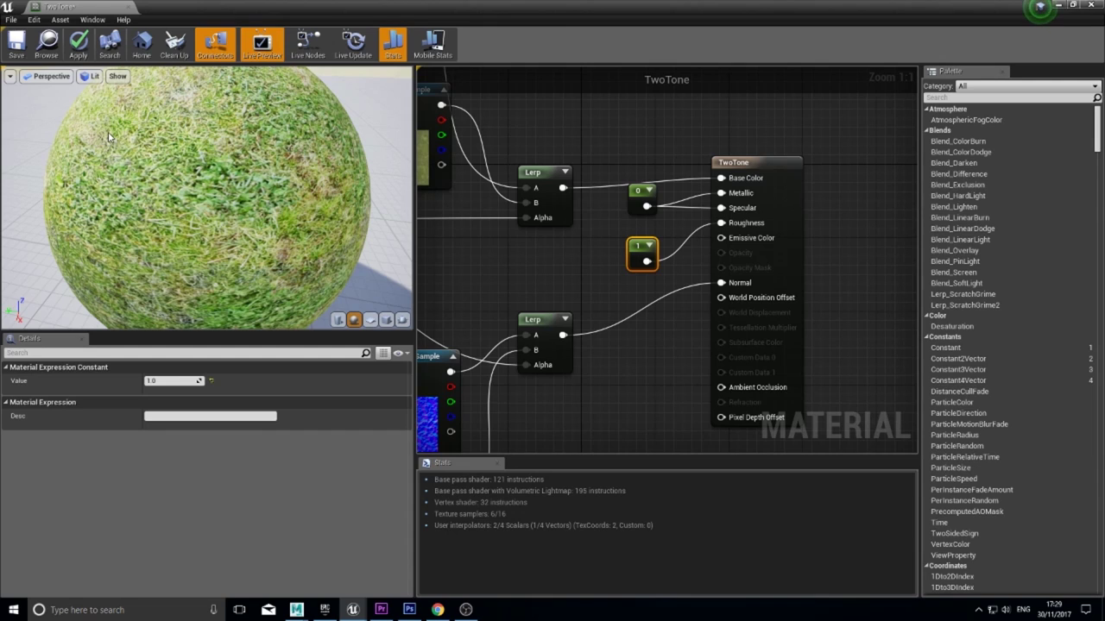
left_click_drag(72, 103, 282, 207)
scroll(267, 206, "down", 4)
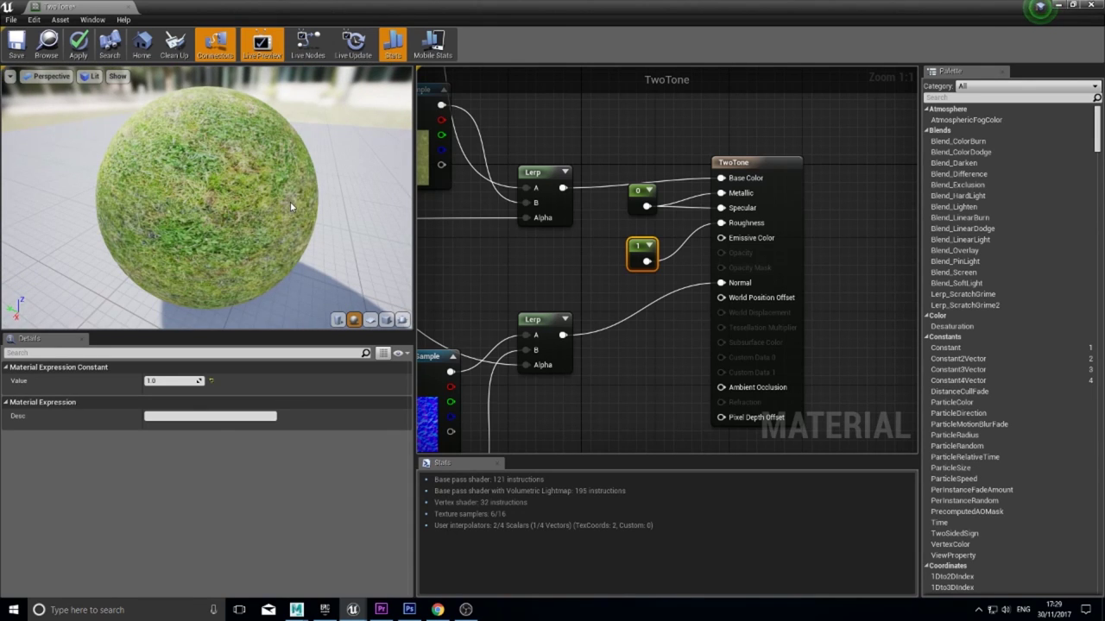
left_click_drag(226, 219, 316, 231)
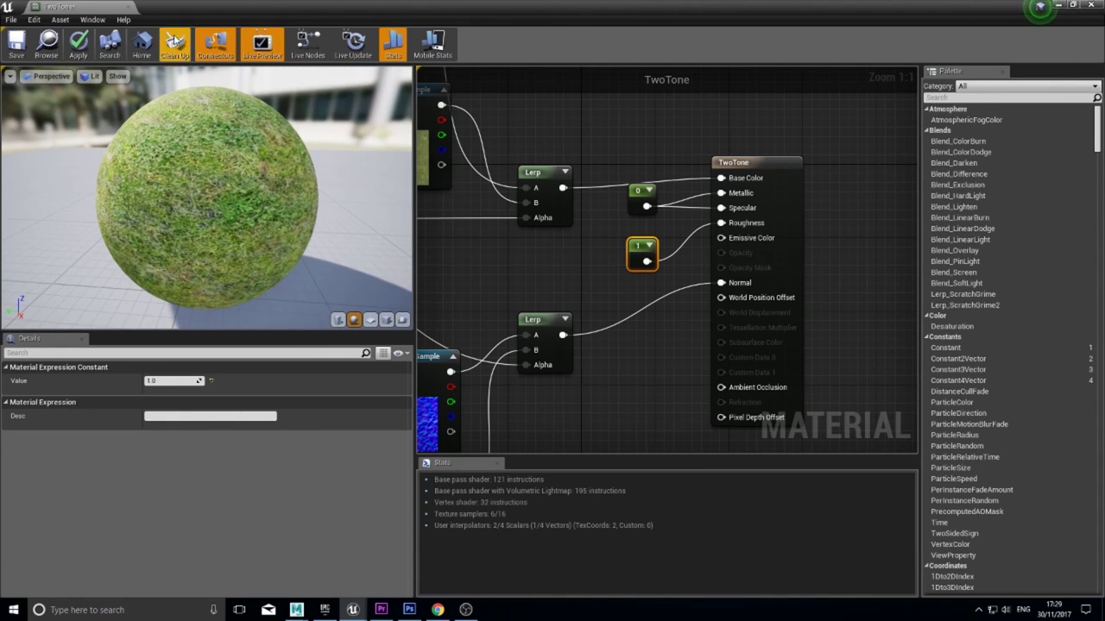
Step: Apply the material changes and assign the TwoTone material to Element 0 of SM_Rock in the level
left_click(79, 43)
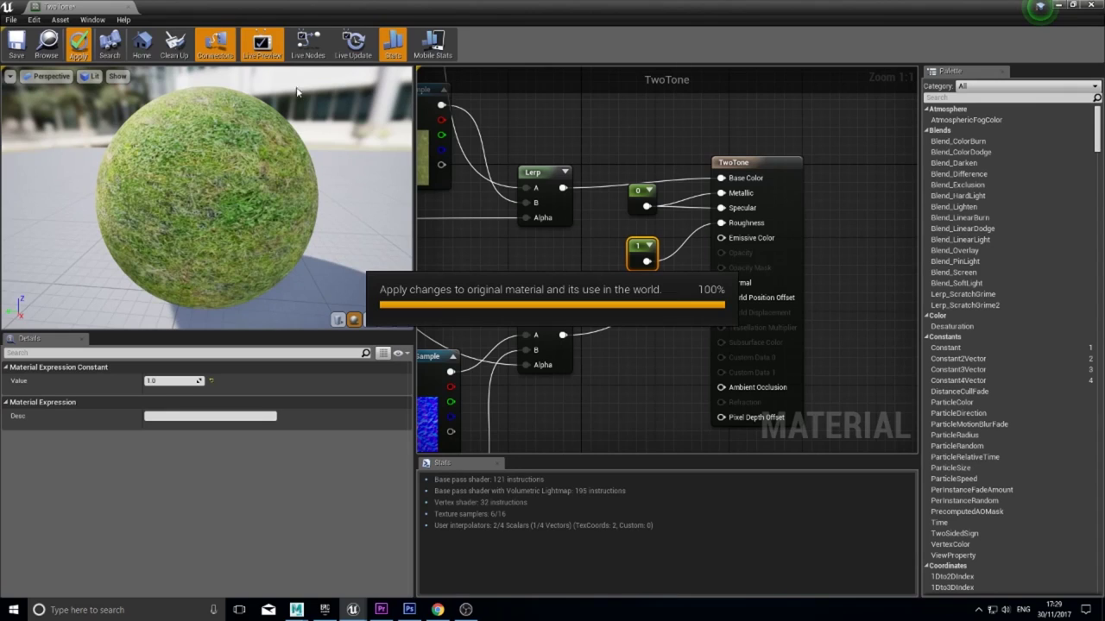
left_click(1092, 6)
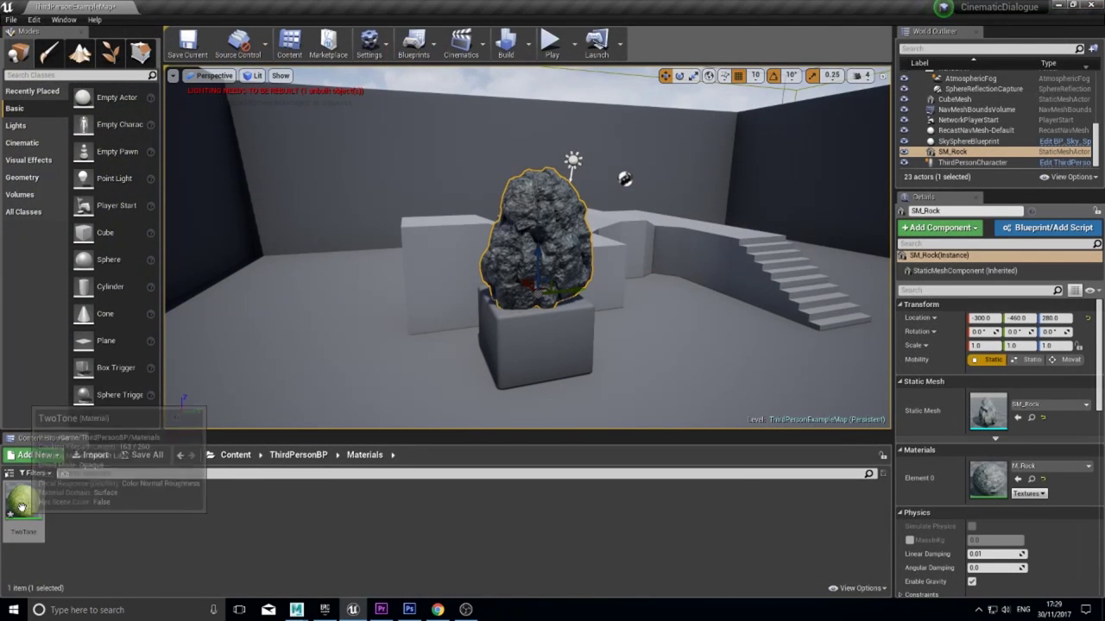
left_click_drag(23, 505, 989, 479)
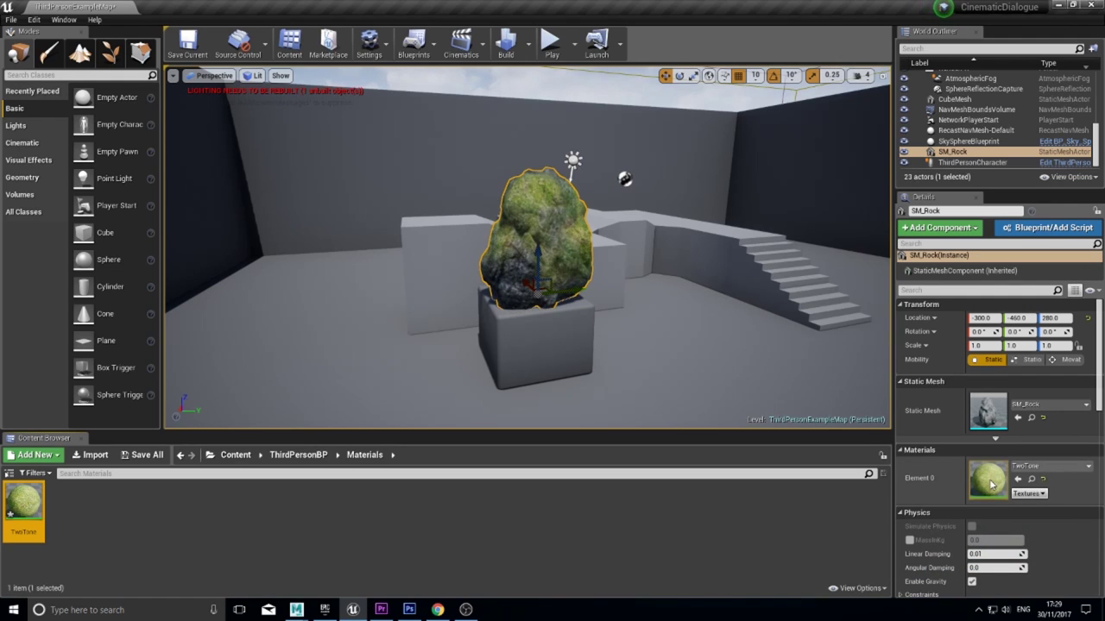
Step: Switch to vertex colour painting and paint white over the front and side of SM_Rock to cover them with moss
left_click_drag(647, 318, 471, 329, "alt")
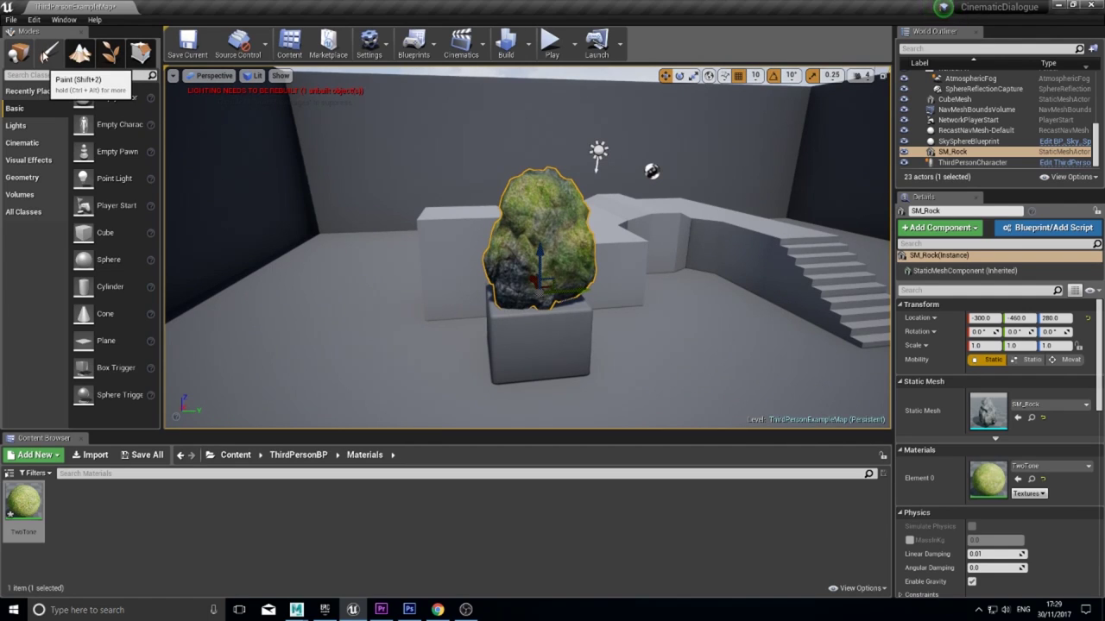
left_click(49, 57)
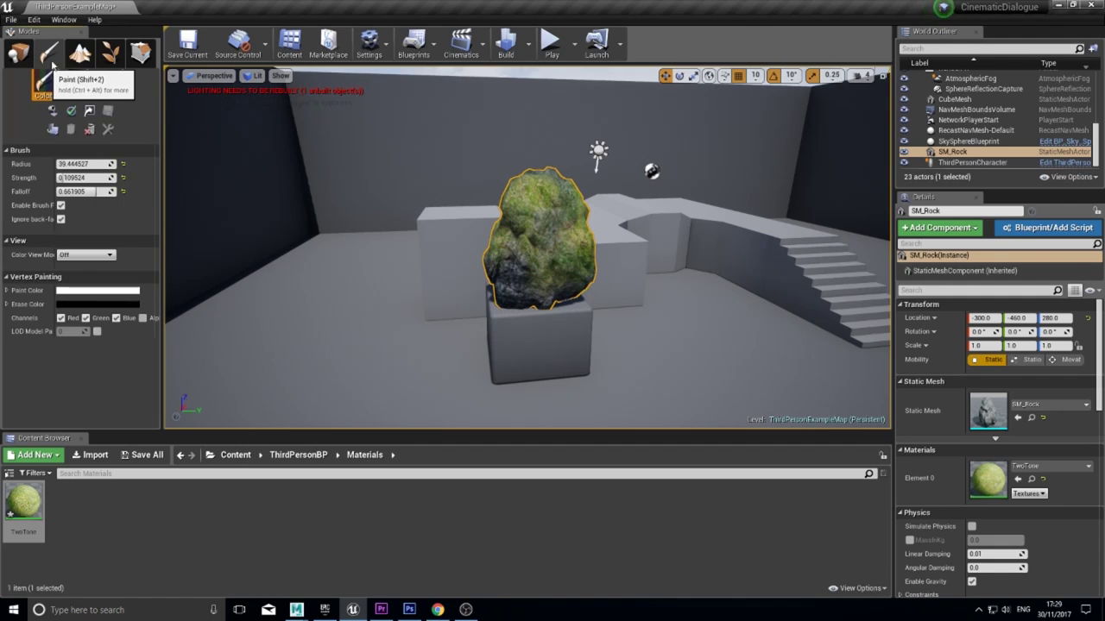
left_click_drag(162, 125, 184, 130)
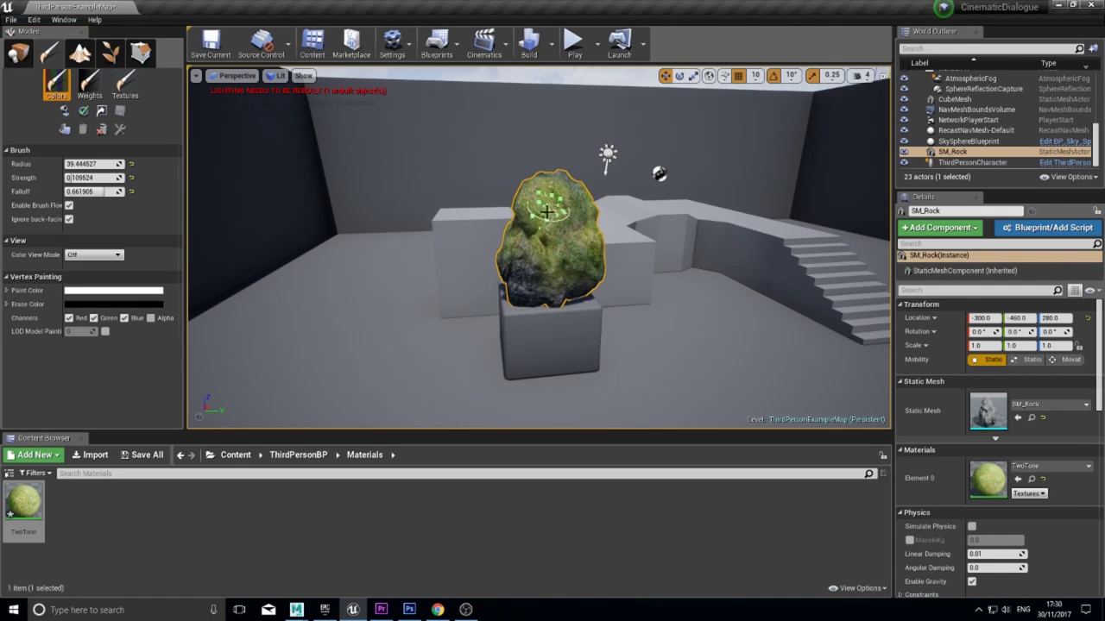
mouse_move(547, 212)
left_mouse_down()
mouse_move(544, 283)
mouse_move(515, 274)
mouse_move(563, 283)
mouse_move(567, 200)
mouse_move(519, 263)
left_mouse_up()
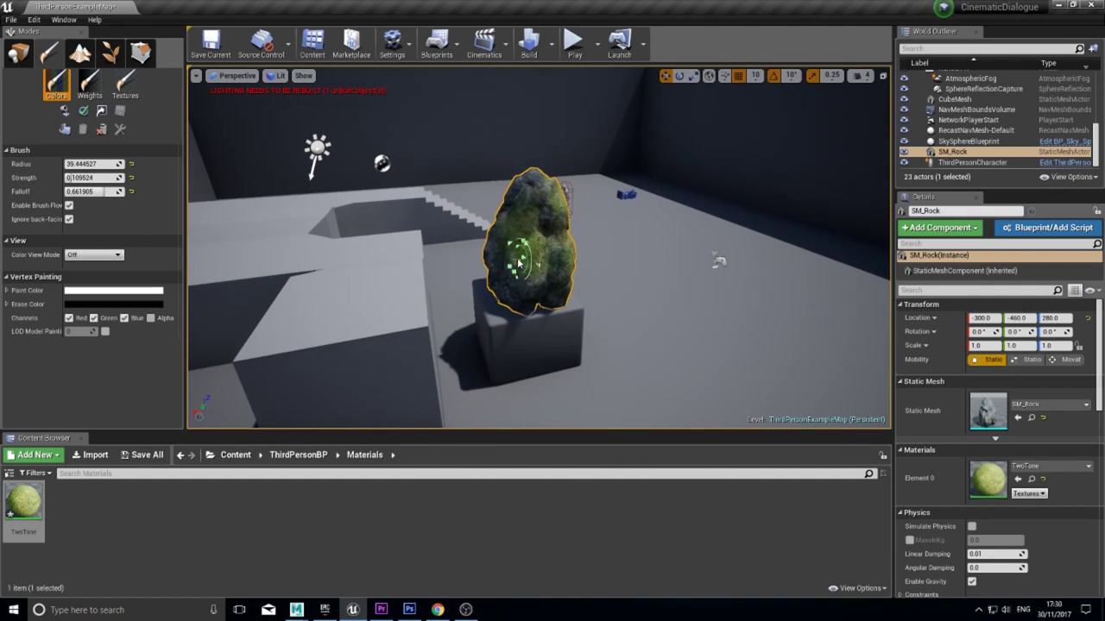
mouse_move(520, 188)
left_mouse_down()
mouse_move(495, 253)
mouse_move(517, 276)
mouse_move(546, 276)
mouse_move(528, 218)
left_mouse_up()
left_click_drag(597, 230, 604, 239, "alt")
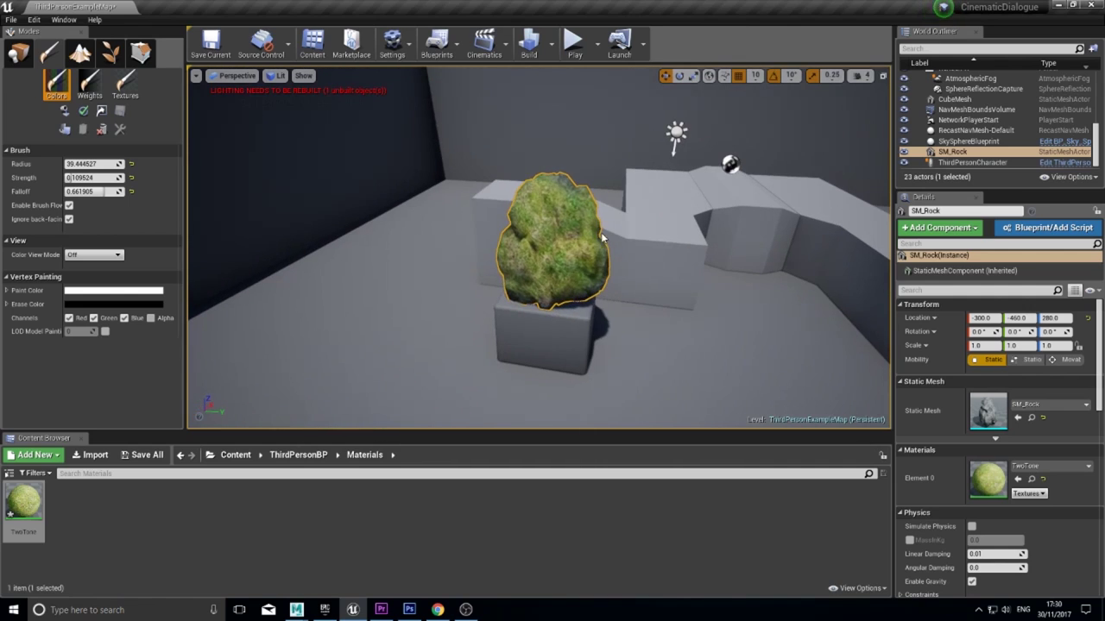
Step: Erase vertex paint across the front and adjacent side of SM_Rock to expose the rock texture, keeping the red channel enabled
left_click(69, 319)
left_click(69, 318)
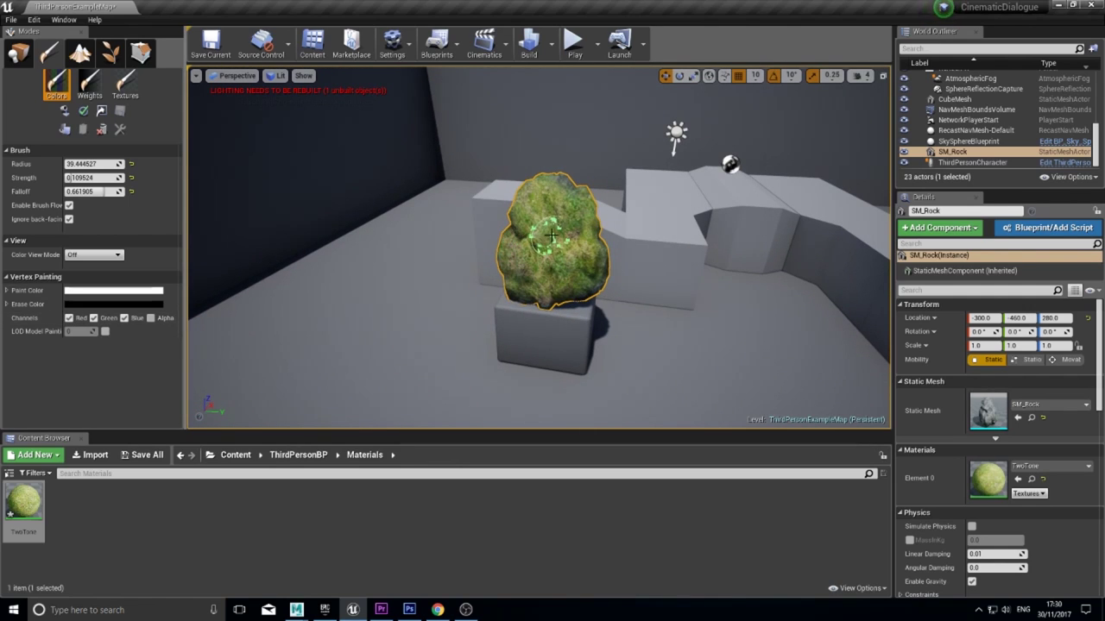
left_click_drag(540, 249, 550, 210)
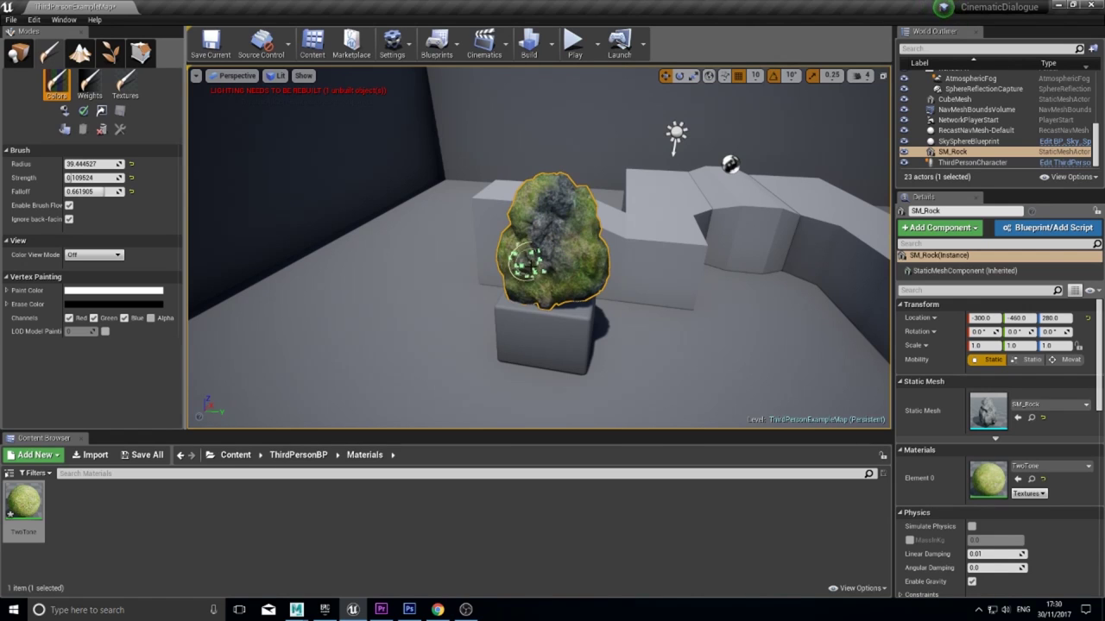
left_click_drag(526, 263, 551, 284)
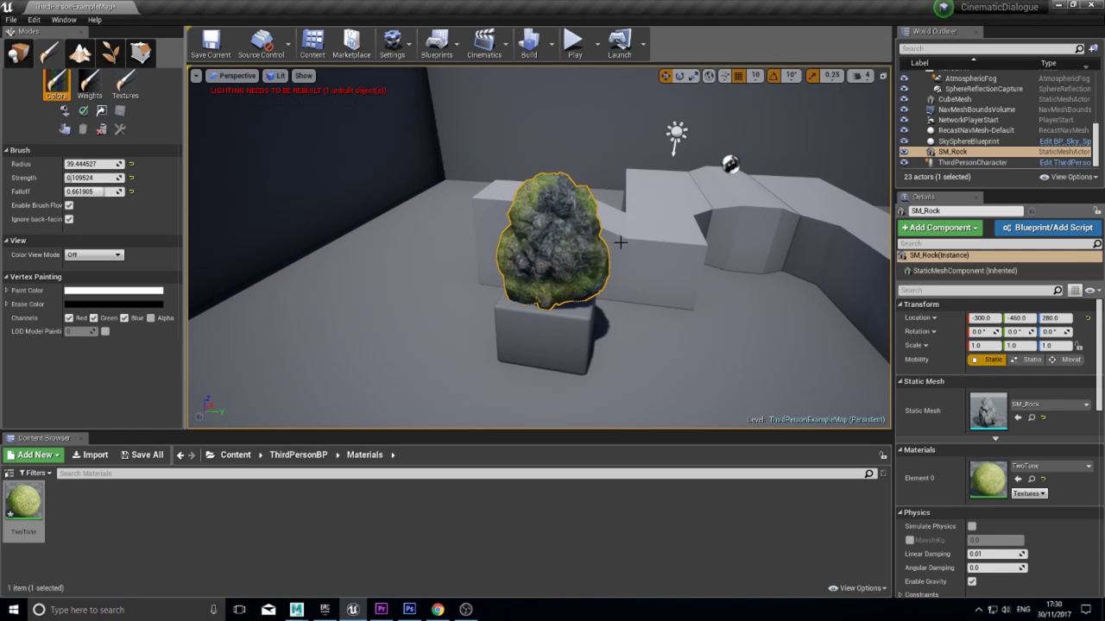
left_click_drag(621, 243, 473, 246, "alt")
mouse_move(564, 202)
left_mouse_down()
mouse_move(557, 278)
mouse_move(559, 269)
left_mouse_up()
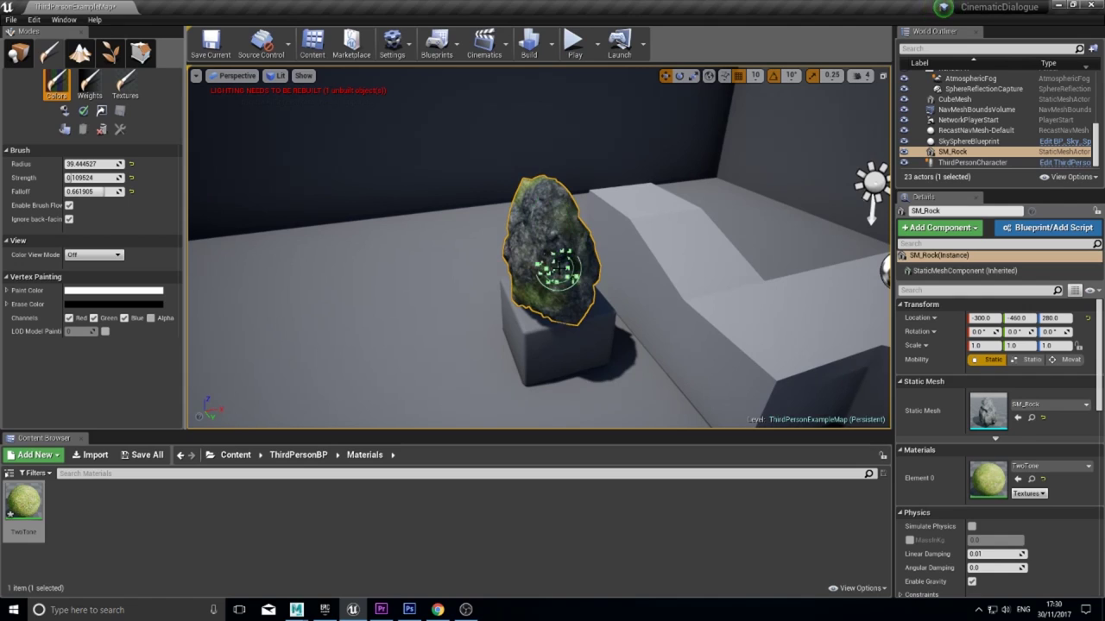
Step: Set the brush radius to about 66.4 and paint a large patch of moss on the side of the rock
scroll(561, 269, "up", 4)
left_click_drag(90, 164, 115, 164)
mouse_move(528, 209)
left_mouse_down()
mouse_move(570, 178)
mouse_move(565, 251)
left_mouse_up()
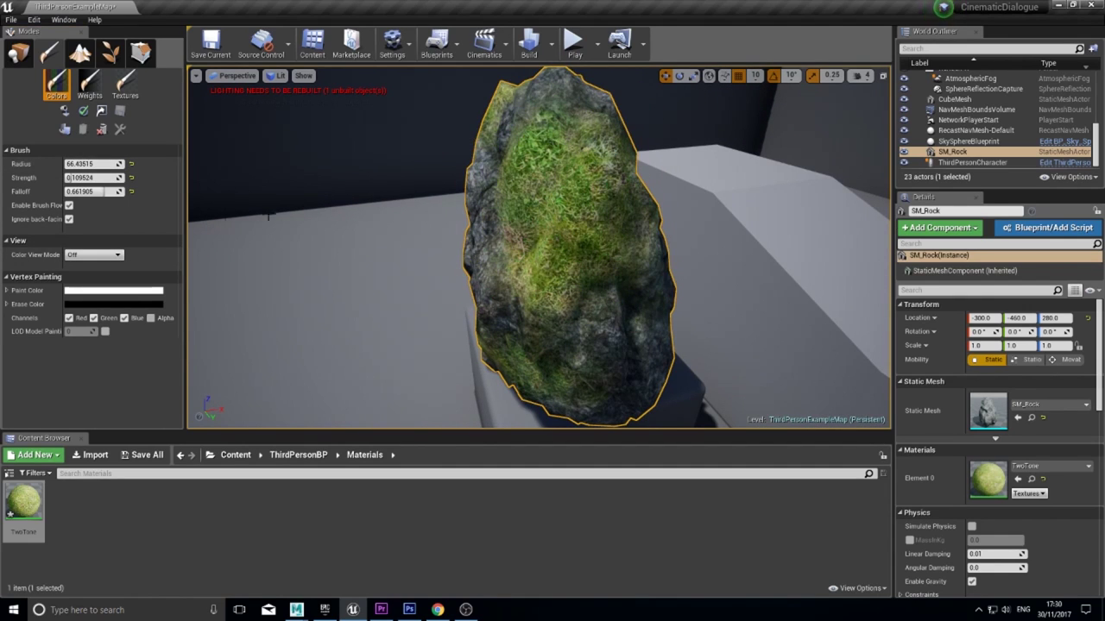
Step: Set the brush radius to about 19.5, then erase a small spot inside the side moss patch and repaint it with moss
left_click_drag(67, 164, 63, 164)
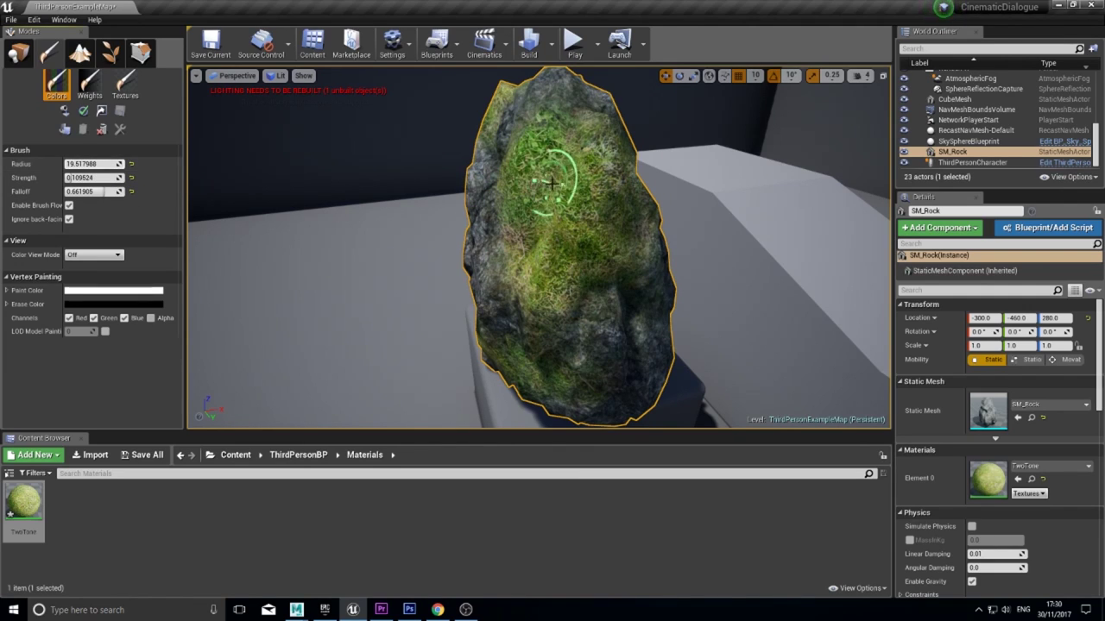
mouse_move(558, 186)
left_mouse_down("shift")
mouse_move(559, 205)
mouse_move(533, 222)
mouse_move(559, 207)
left_mouse_up("shift")
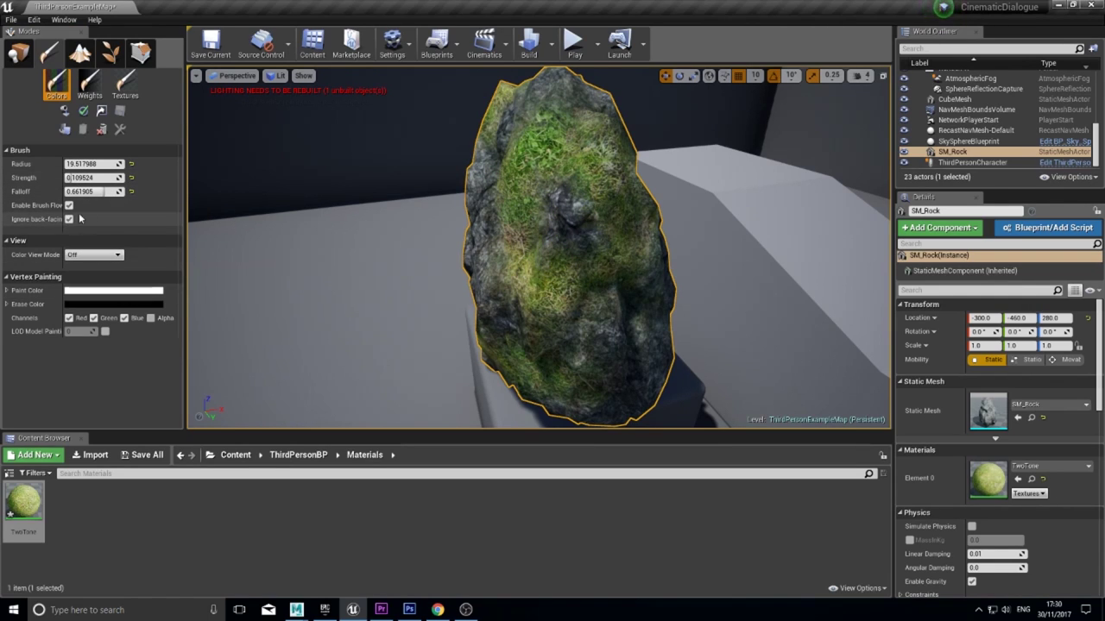
mouse_move(557, 234)
left_mouse_down()
mouse_move(533, 185)
mouse_move(580, 280)
mouse_move(537, 197)
left_mouse_up()
Step: Examine the blend between moss and bare rock from several sides of SM_Rock
left_click_drag(621, 291, 552, 284, "alt")
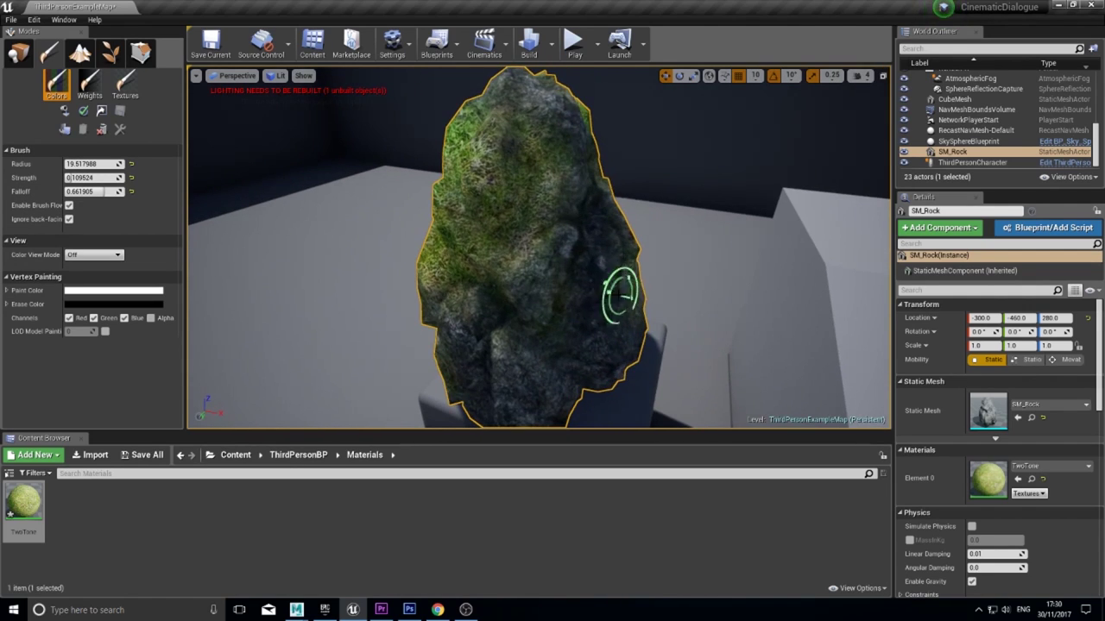
mouse_move(588, 234)
left_mouse_down()
mouse_move(577, 230)
mouse_move(581, 254)
mouse_move(615, 287)
left_mouse_up()
left_click_drag(615, 287, 509, 285, "alt")
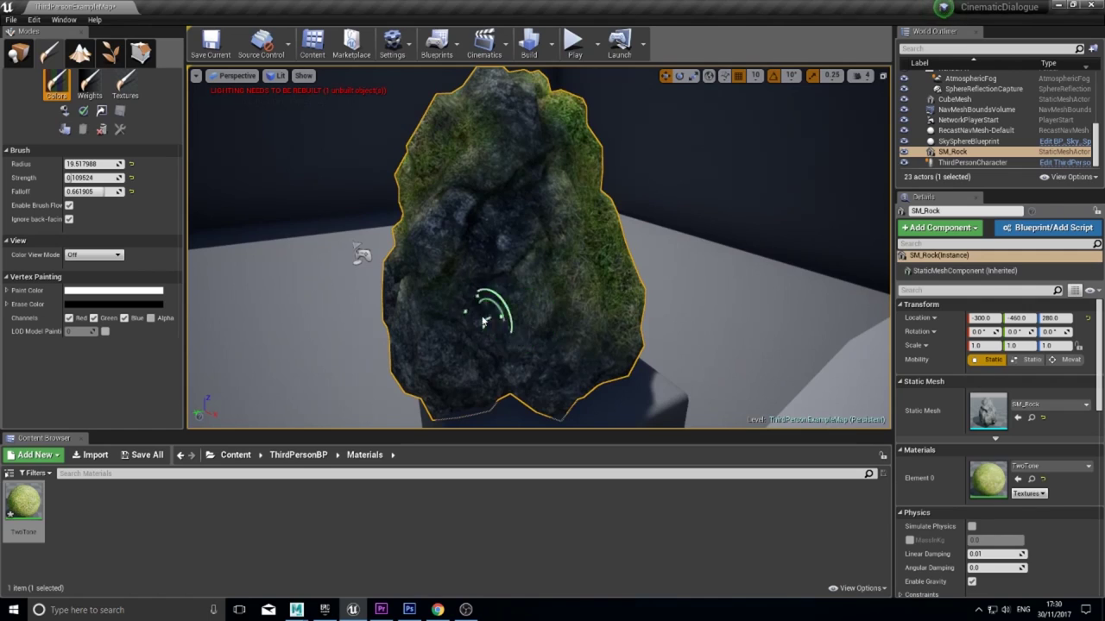
left_click_drag(382, 276, 578, 276, "alt")
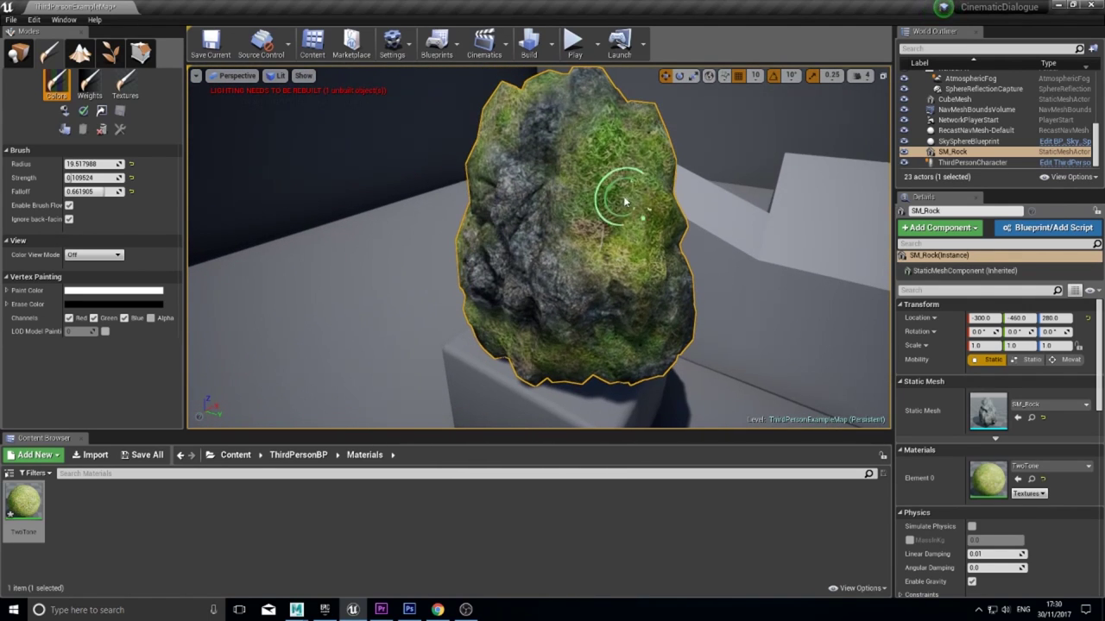
mouse_move(624, 169)
left_mouse_down("alt")
mouse_move(600, 189)
mouse_move(557, 162)
mouse_move(579, 209)
left_mouse_up("alt")
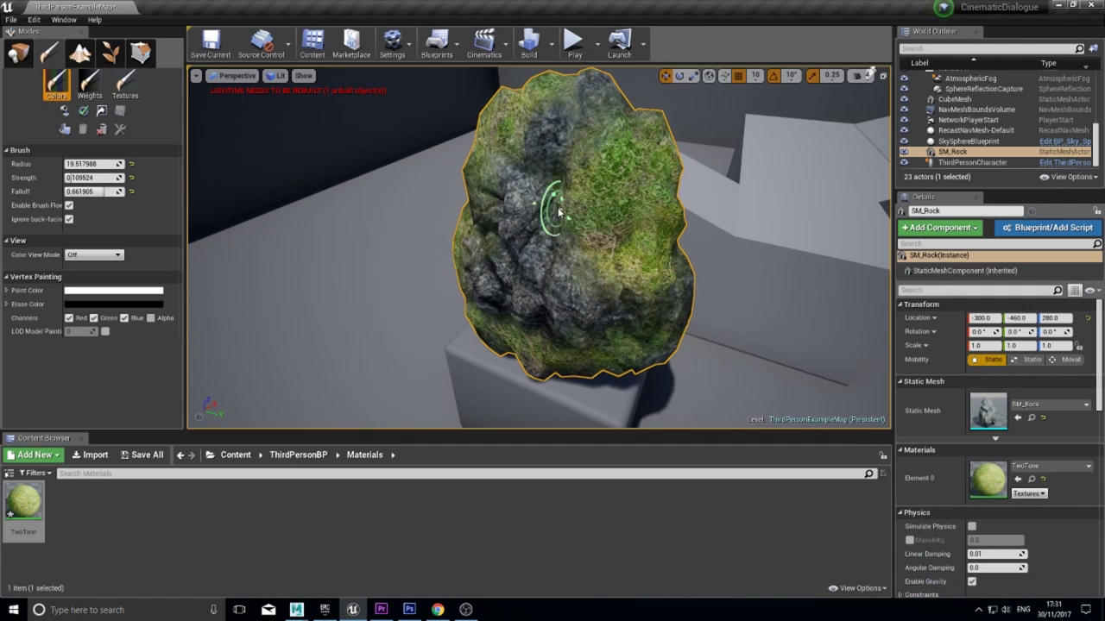
Step: Paint moss over the bare rock across the front of SM_Rock, leaving darker rock in the lower crevices, and check the coverage
mouse_move(521, 206)
left_mouse_down()
mouse_move(562, 247)
mouse_move(545, 167)
mouse_move(547, 240)
left_mouse_up()
left_click_drag(524, 304, 572, 279, "alt")
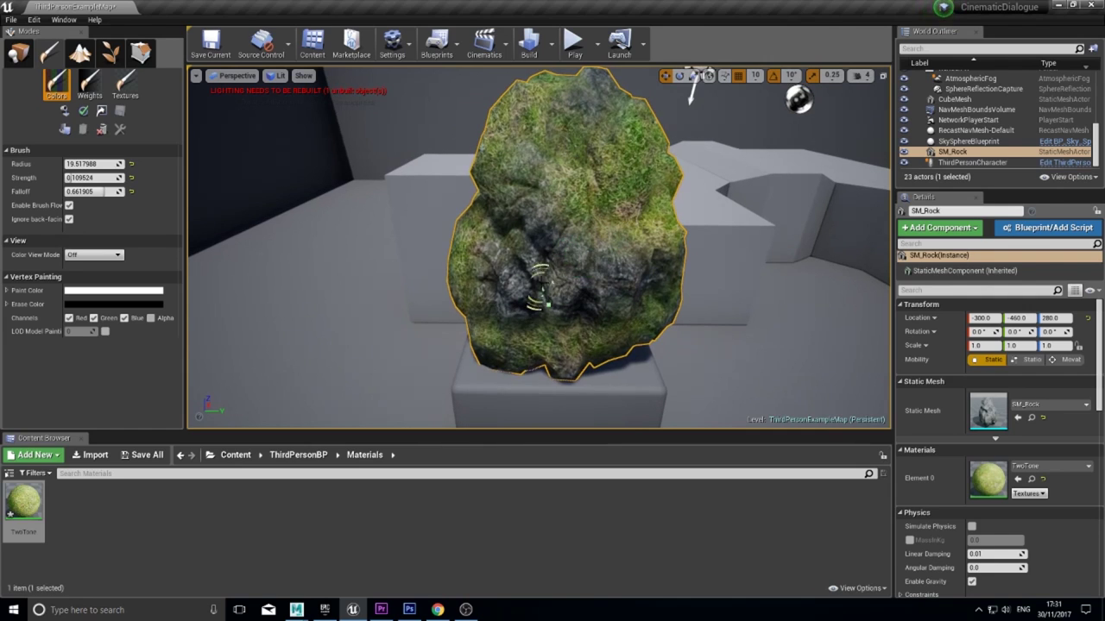
left_click_drag(518, 246, 538, 185, "alt")
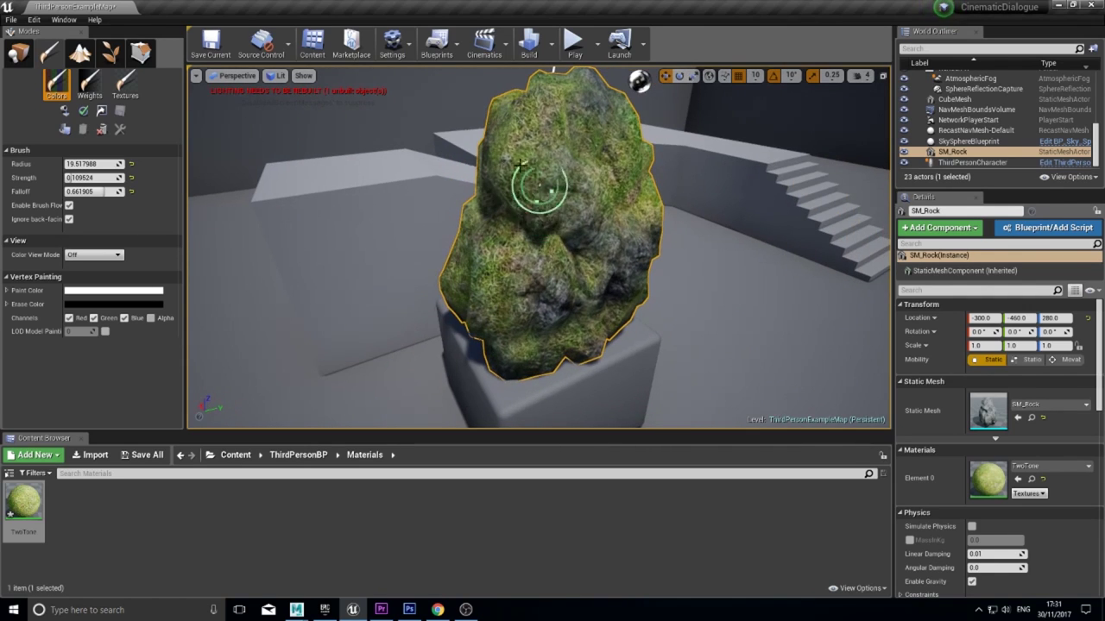
left_click_drag(630, 194, 582, 176, "alt")
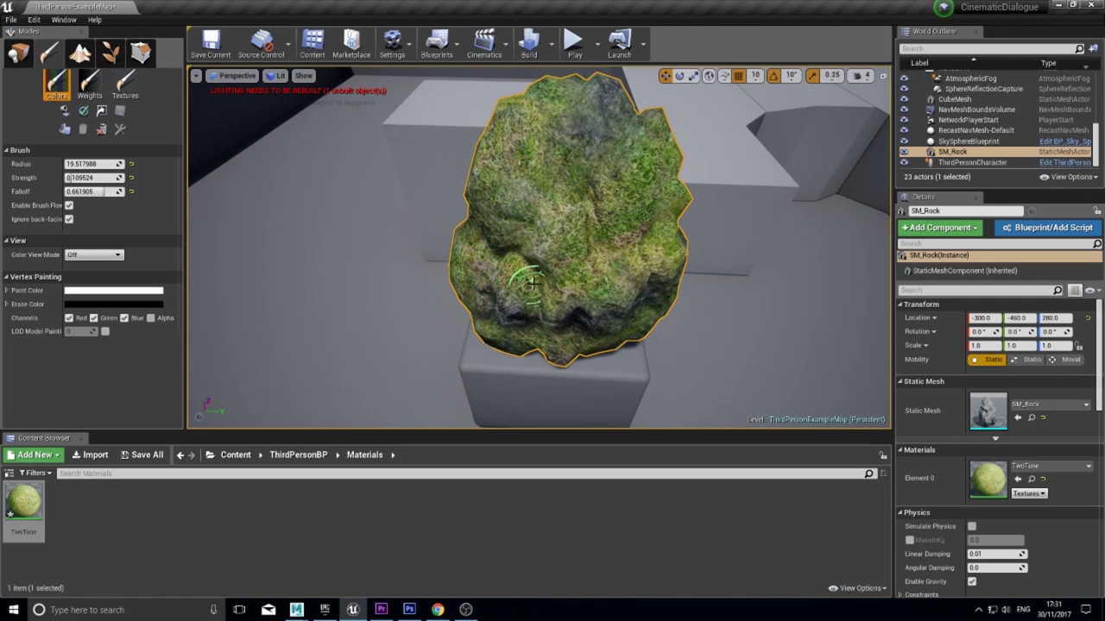
mouse_move(530, 286)
left_mouse_down("alt")
mouse_move(557, 259)
mouse_move(562, 326)
left_mouse_up("alt")
left_click_drag(661, 261, 760, 145, "alt")
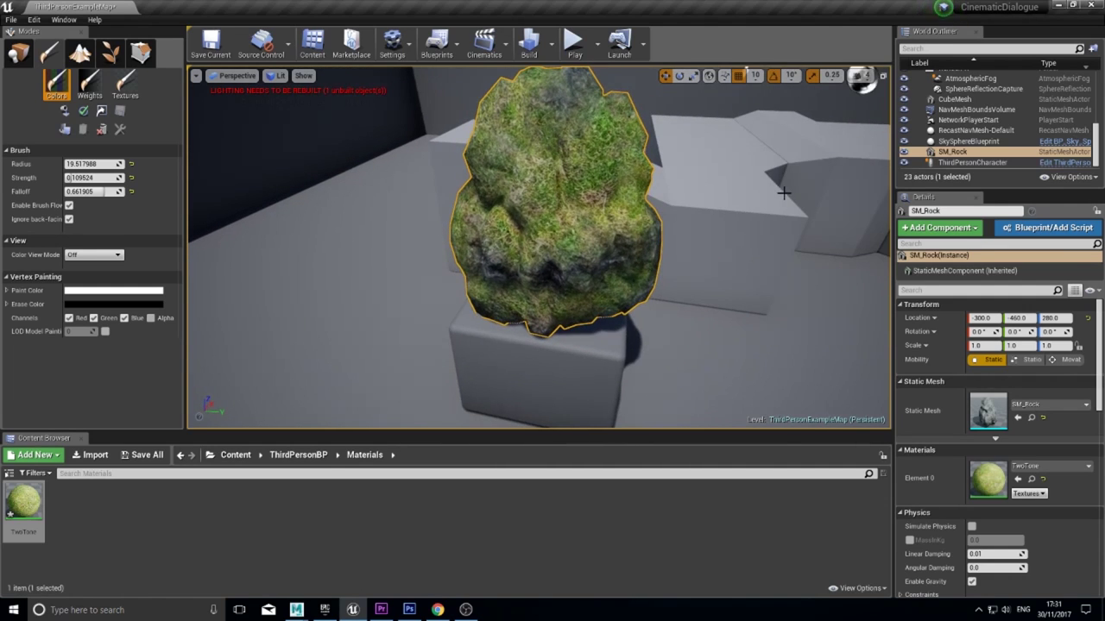
left_click_drag(587, 367, 509, 276, "alt")
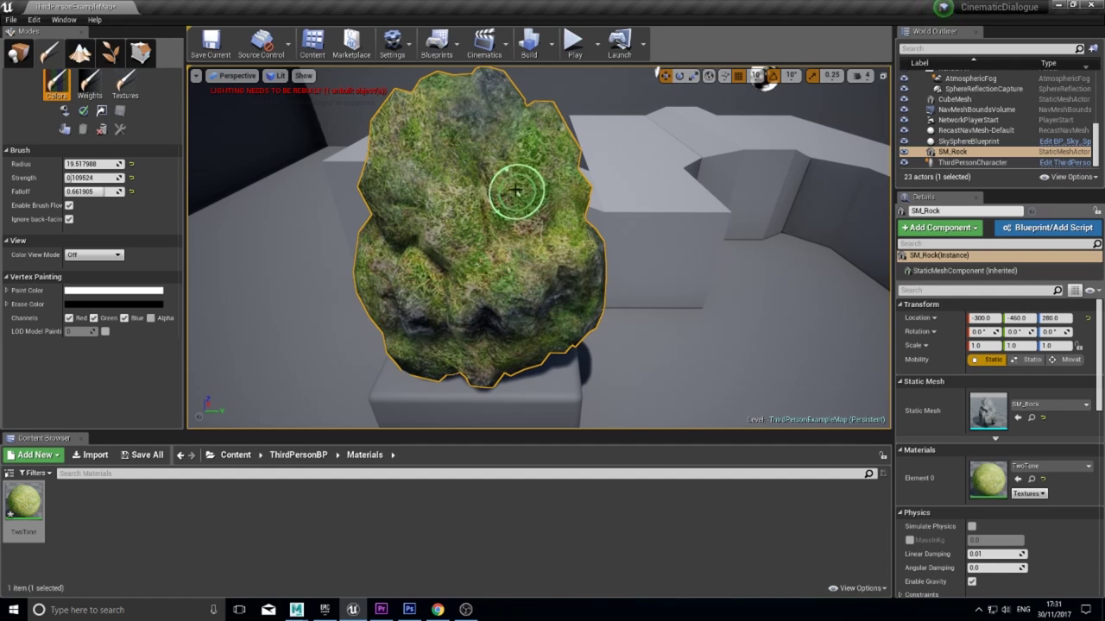
mouse_move(516, 188)
left_mouse_down("alt")
mouse_move(466, 155)
mouse_move(456, 171)
left_mouse_up("alt")
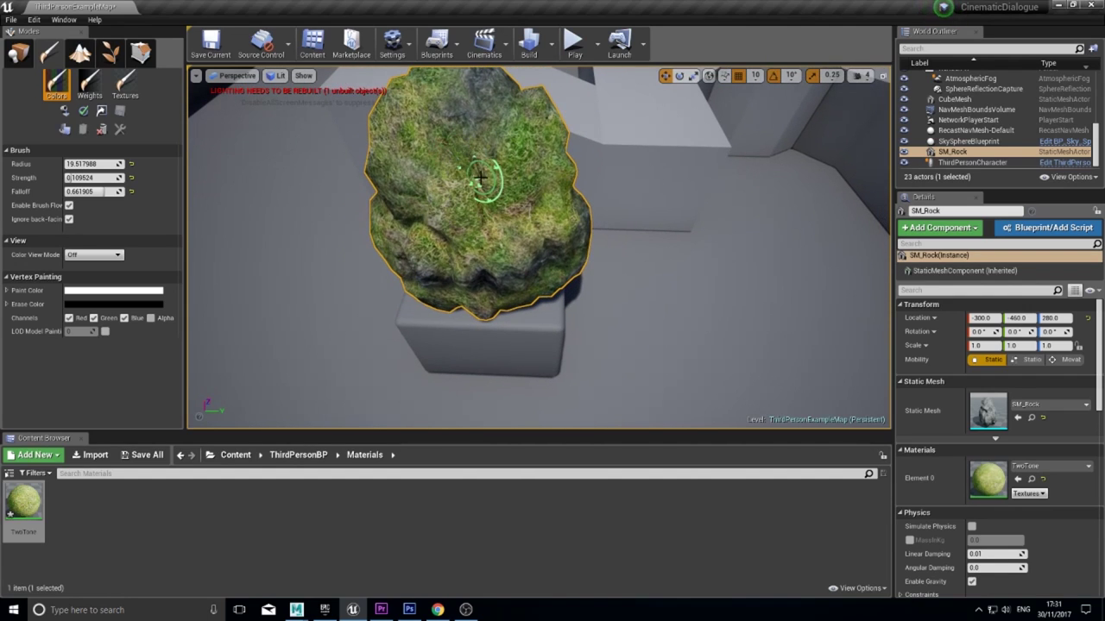